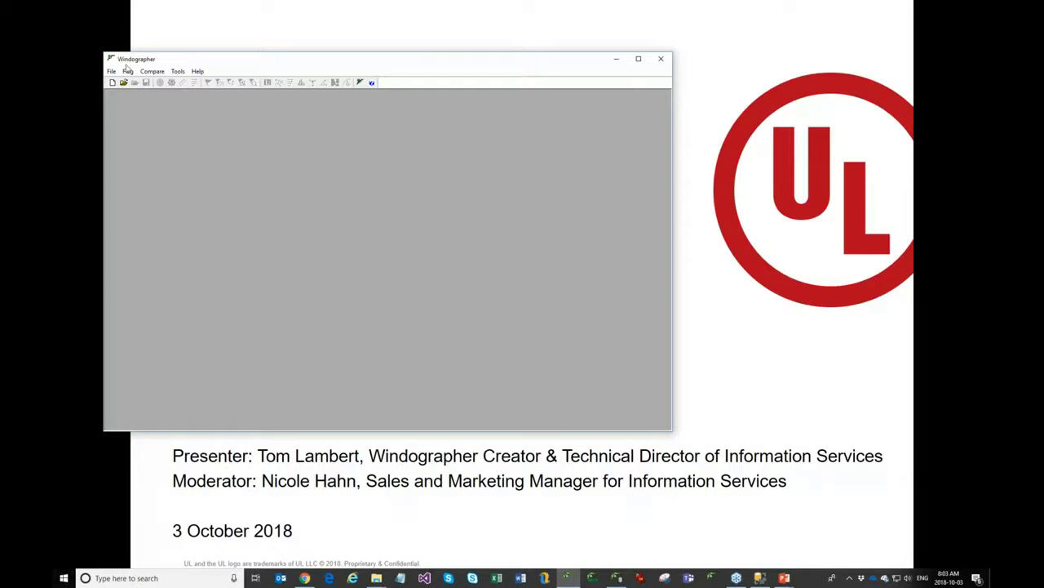
Maximize the program window and open the raw data file 691220161112000.rwd from the Tower6912 folder.
{"action": "left_click_drag", "start_coordinate": [137, 57], "coordinate": [135, 48]}
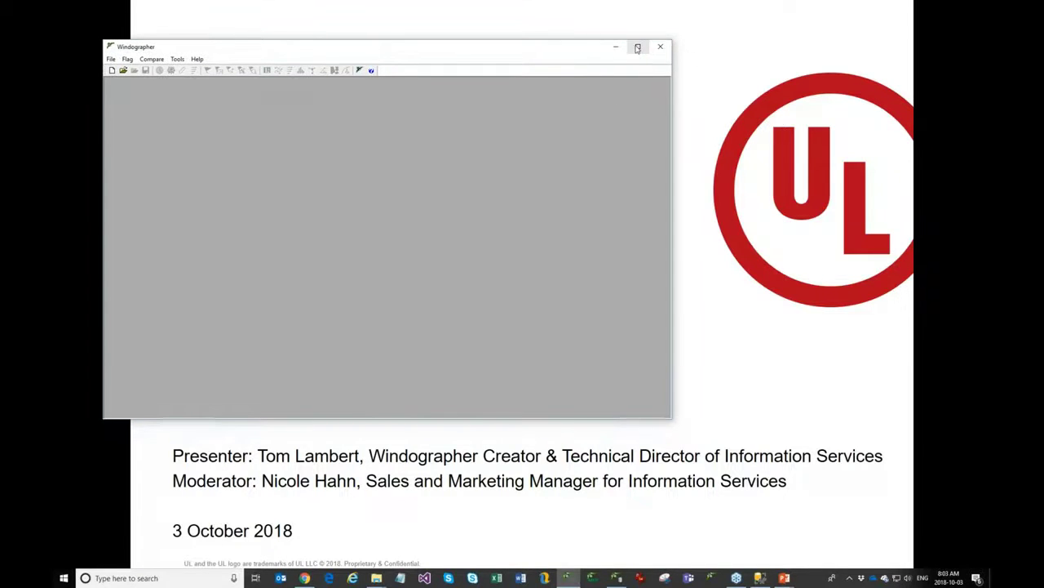
{"action": "left_click", "coordinate": [637, 48]}
{"action": "left_click", "coordinate": [72, 27]}
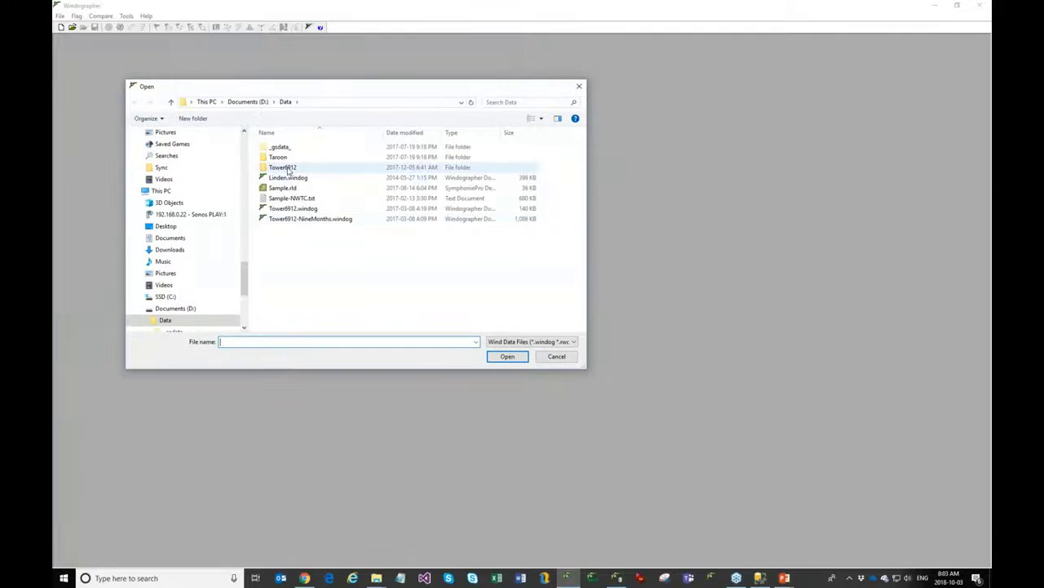
{"action": "double_click", "coordinate": [288, 169]}
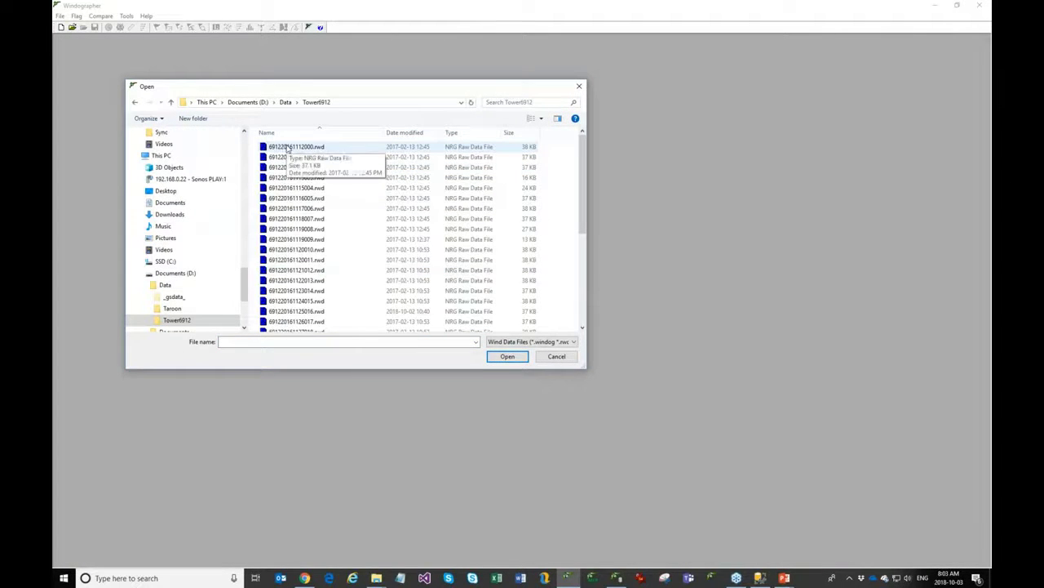
{"action": "double_click", "coordinate": [287, 147]}
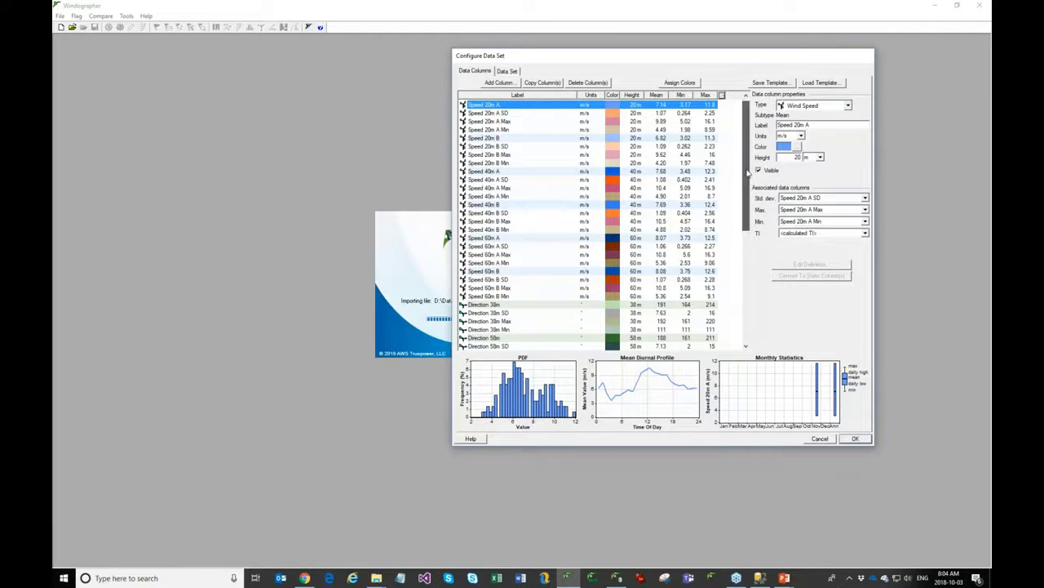
Review the data columns recognized in the imported file and accept the data set configuration.
{"action": "scroll", "coordinate": [748, 159], "scroll_direction": "down", "scroll_amount": 2}
{"action": "scroll", "coordinate": [747, 155], "scroll_direction": "up", "scroll_amount": 2}
{"action": "mouse_move", "coordinate": [746, 181]}
{"action": "left_mouse_down"}
{"action": "mouse_move", "coordinate": [746, 245]}
{"action": "mouse_move", "coordinate": [746, 189]}
{"action": "left_mouse_up"}
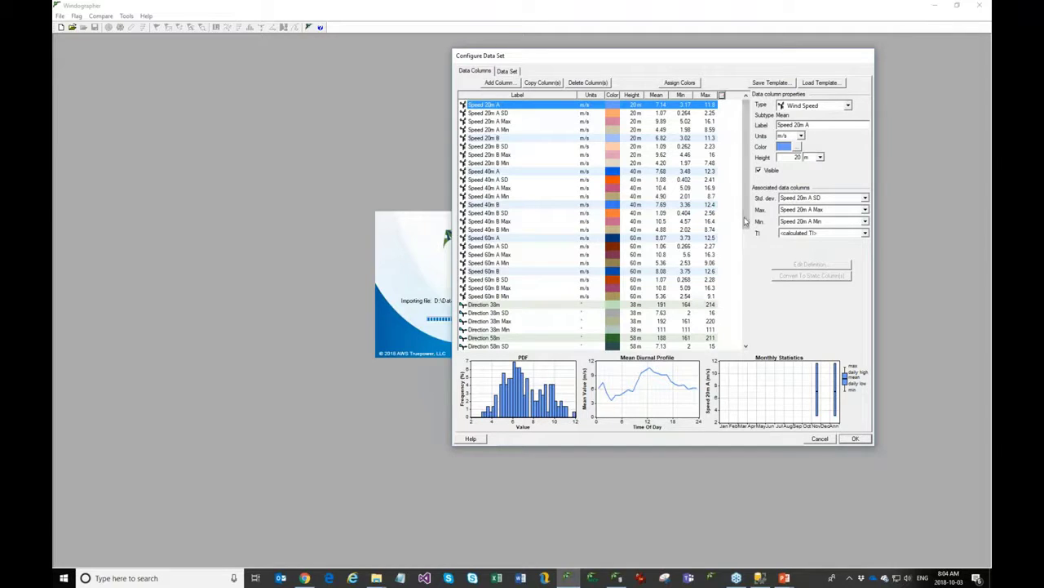
{"action": "left_click_drag", "start_coordinate": [745, 223], "coordinate": [745, 293]}
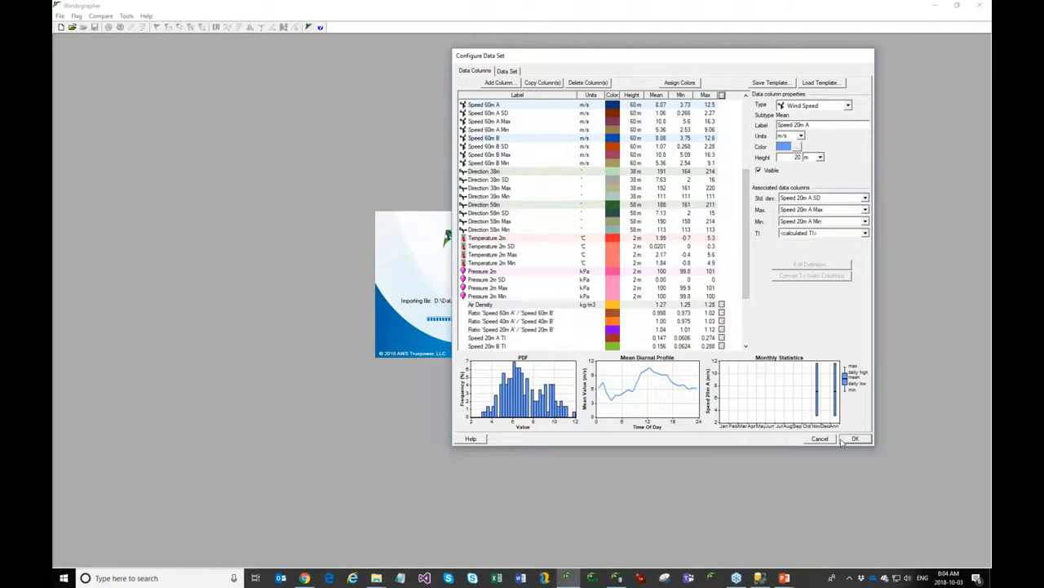
{"action": "left_click", "coordinate": [854, 439]}
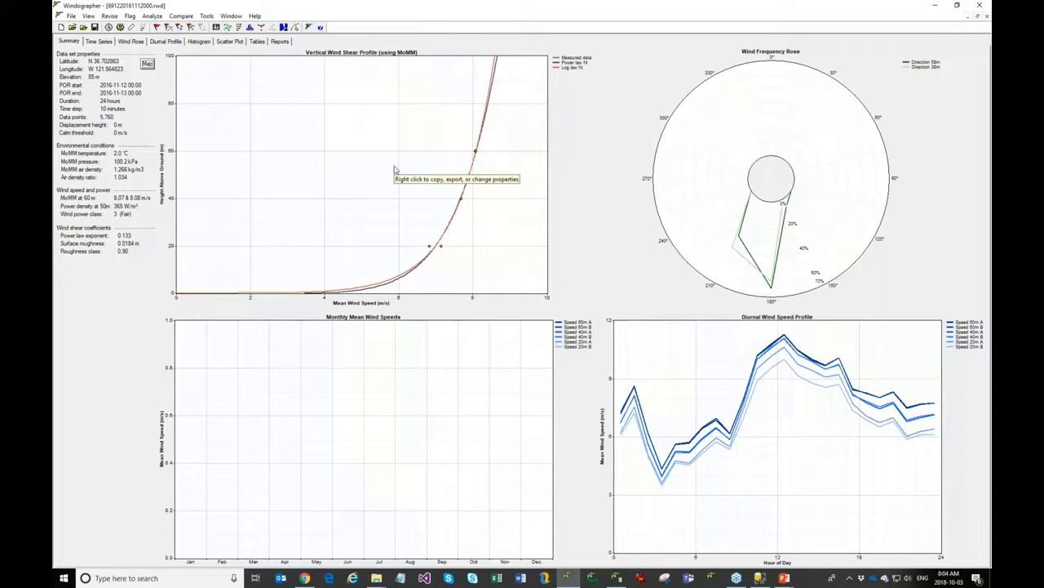
View the time series, wind rose and diurnal profile of the single-day data set, ending on the summary.
{"action": "left_click", "coordinate": [100, 42]}
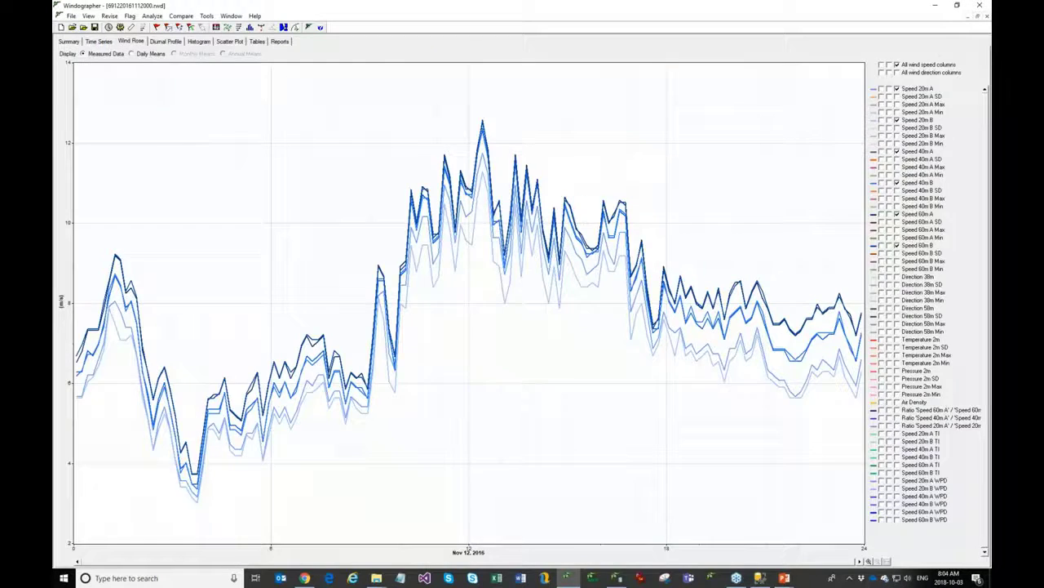
{"action": "left_click", "coordinate": [131, 42]}
{"action": "left_click", "coordinate": [166, 41]}
{"action": "left_click", "coordinate": [69, 41]}
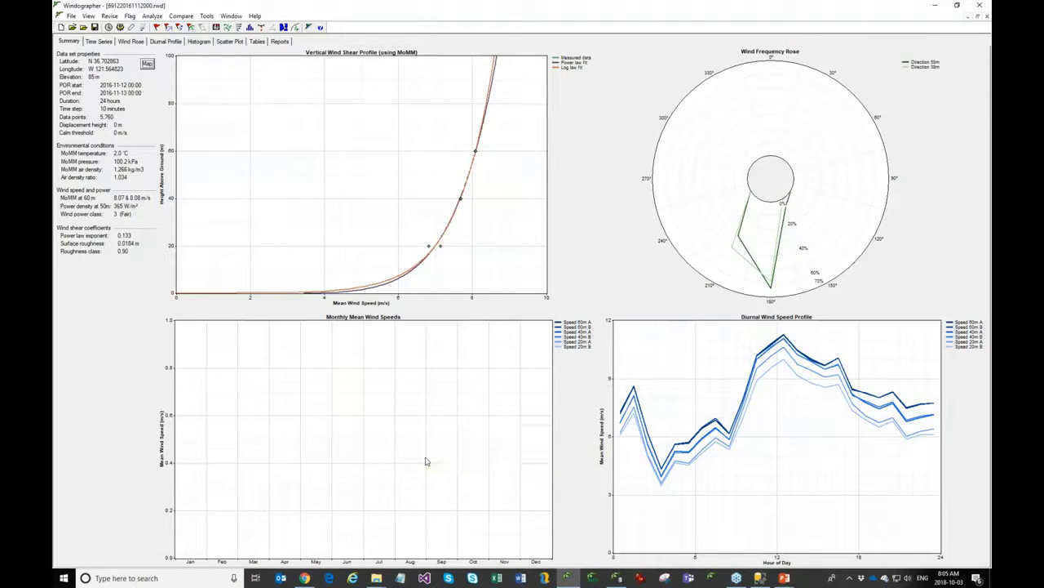
{"action": "left_click", "coordinate": [71, 16]}
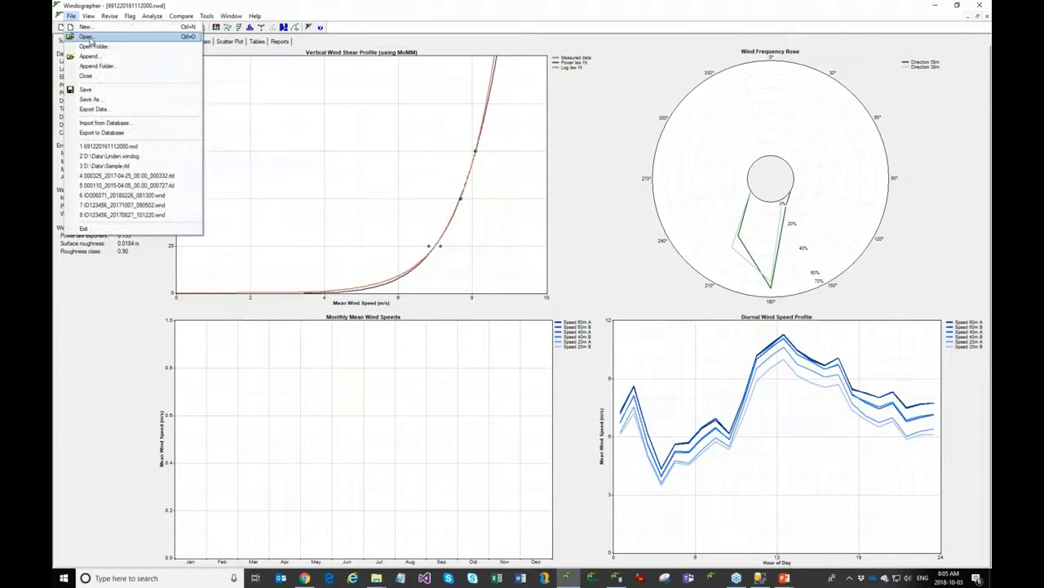
{"action": "left_click", "coordinate": [505, 44]}
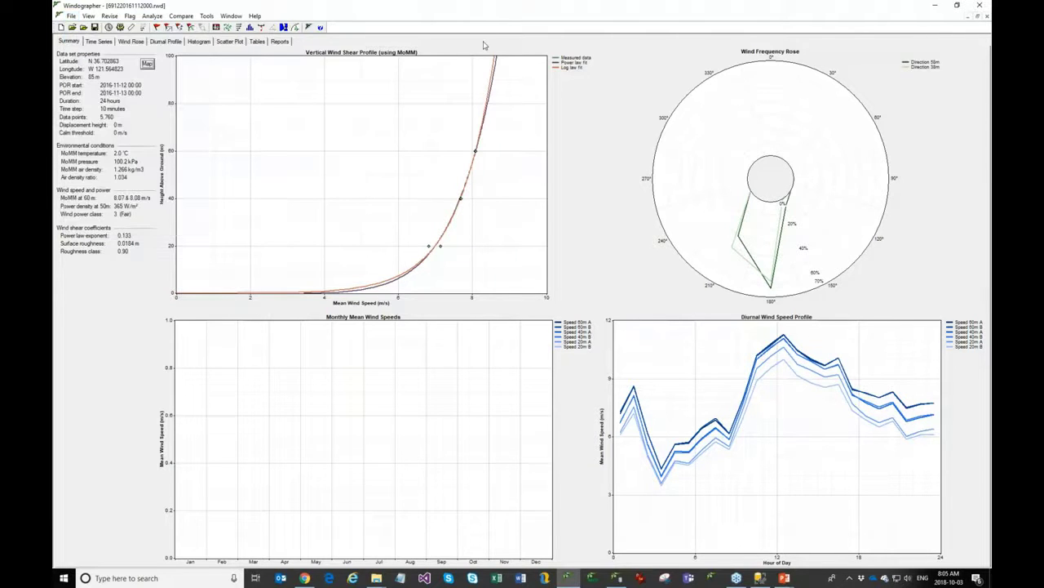
{"action": "left_click", "coordinate": [986, 17]}
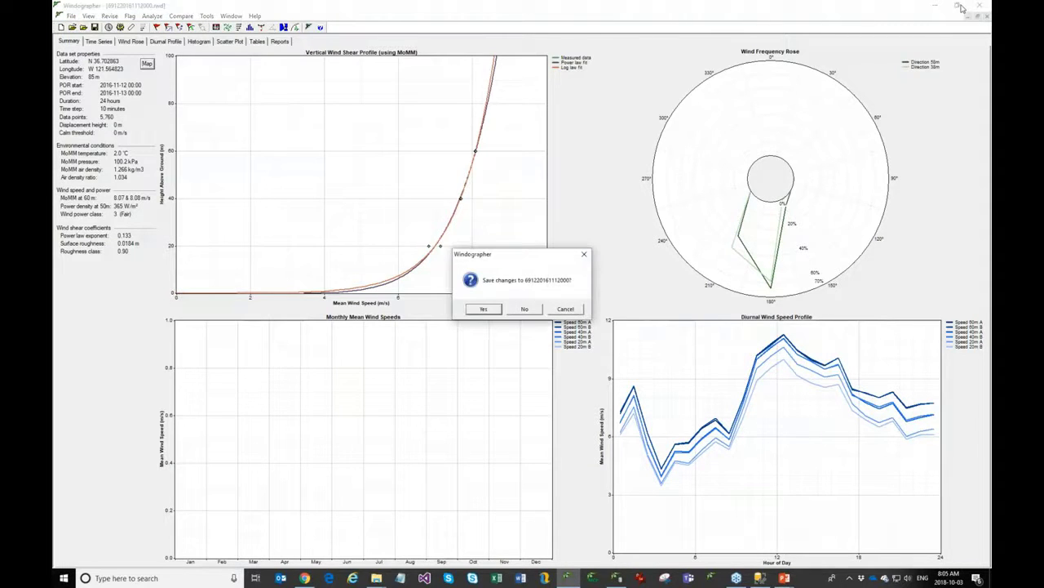
{"action": "left_click", "coordinate": [525, 310]}
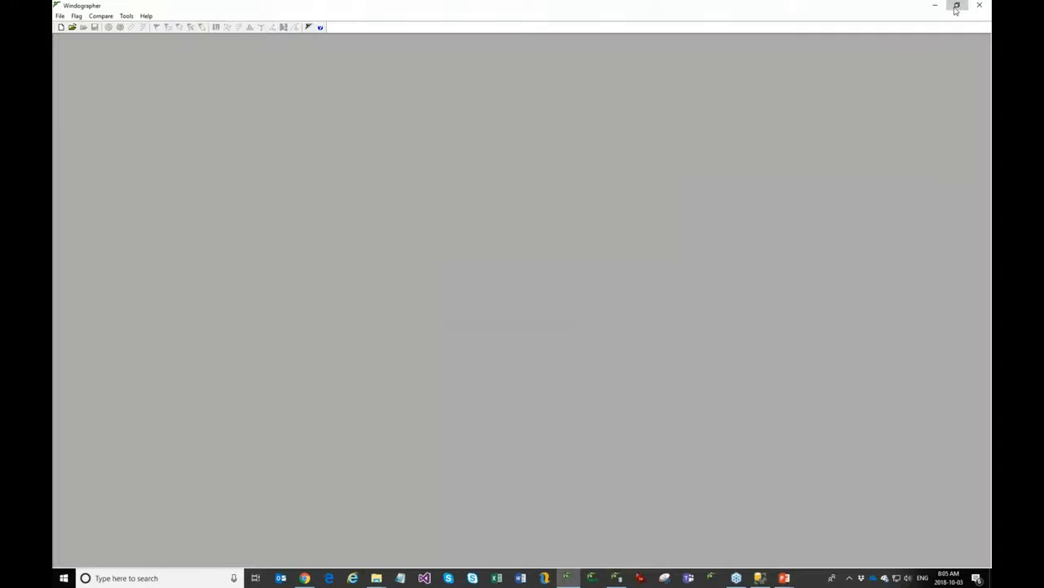
Restore the program window to a smaller size and import the entire Tower6912 folder from the Data folder in File Explorer.
{"action": "left_click", "coordinate": [956, 6]}
{"action": "left_click", "coordinate": [376, 577]}
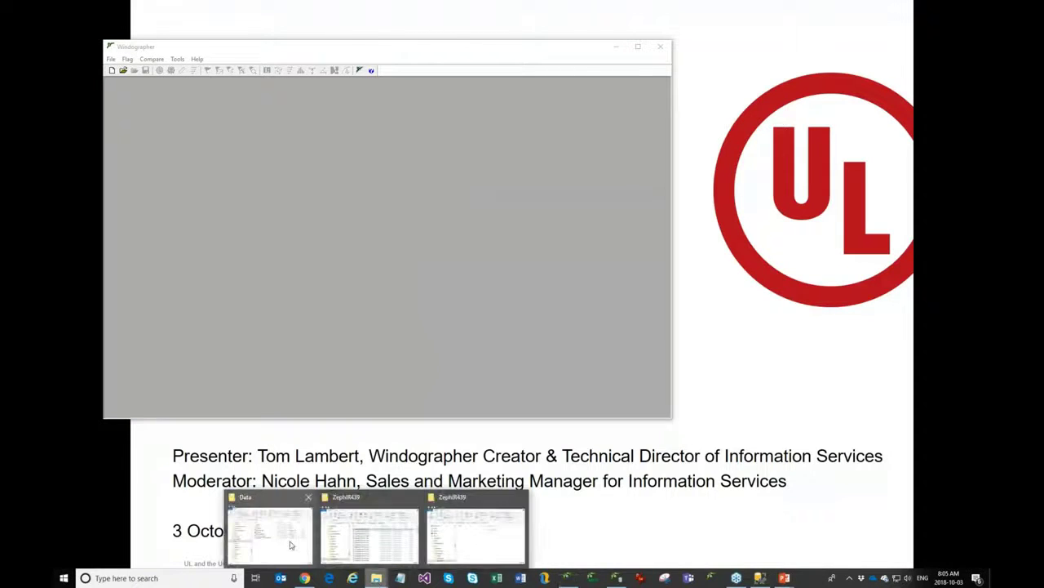
{"action": "left_click", "coordinate": [273, 541]}
{"action": "left_click_drag", "start_coordinate": [412, 26], "coordinate": [685, 123]}
{"action": "double_click", "coordinate": [560, 243]}
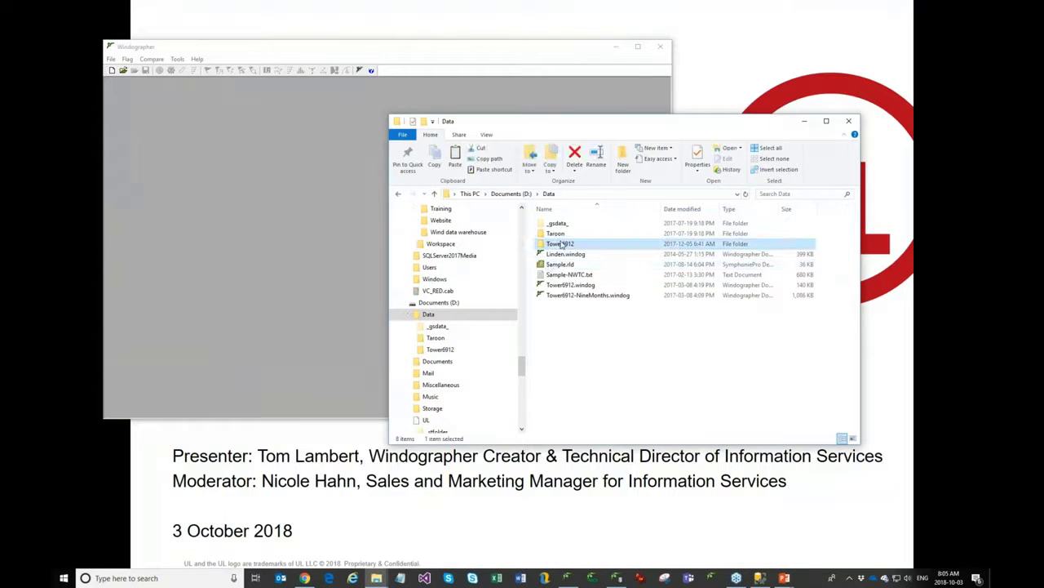
{"action": "mouse_move", "coordinate": [855, 236]}
{"action": "left_mouse_down"}
{"action": "mouse_move", "coordinate": [853, 309]}
{"action": "mouse_move", "coordinate": [854, 231]}
{"action": "left_mouse_up"}
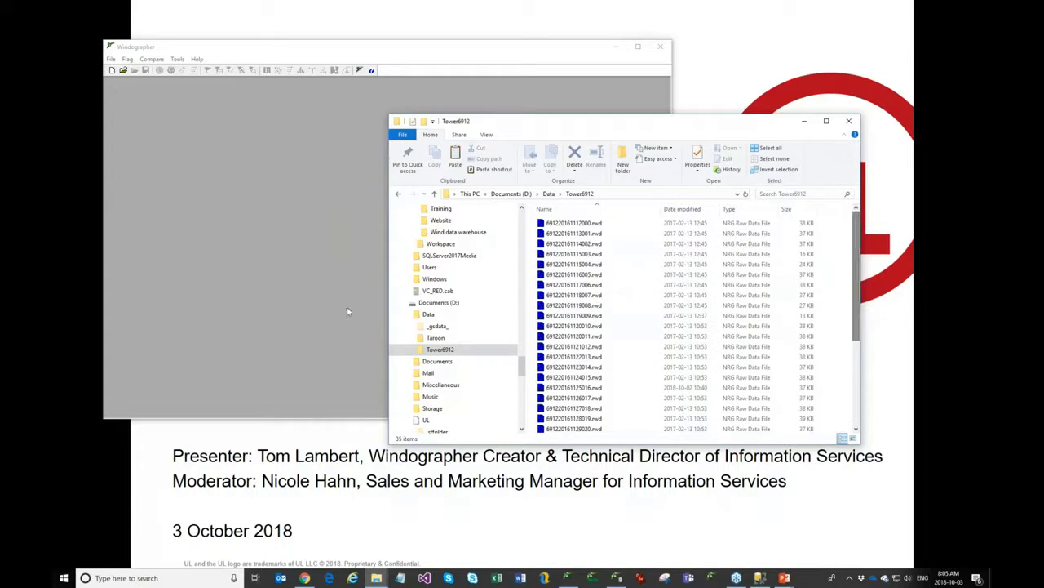
{"action": "left_click", "coordinate": [428, 315]}
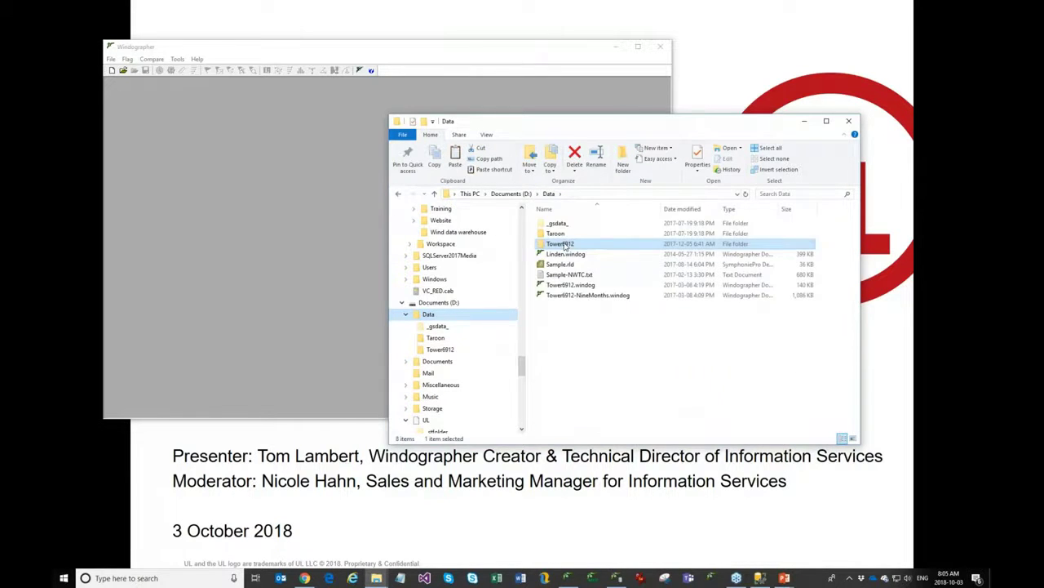
{"action": "left_click", "coordinate": [272, 215]}
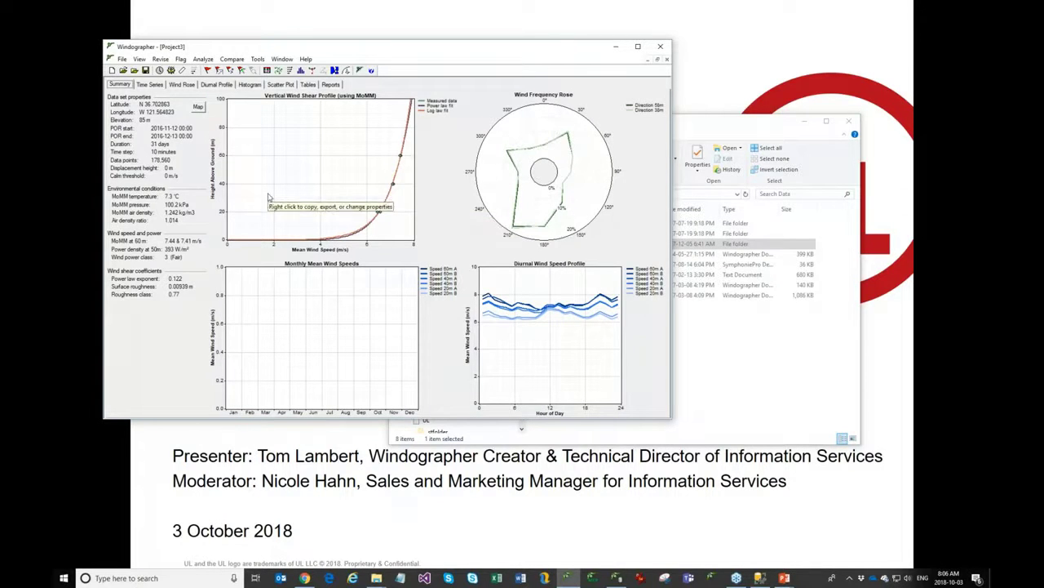
Examine the measured wind speed time series of the imported month of data and return to the summary.
{"action": "left_click", "coordinate": [149, 84]}
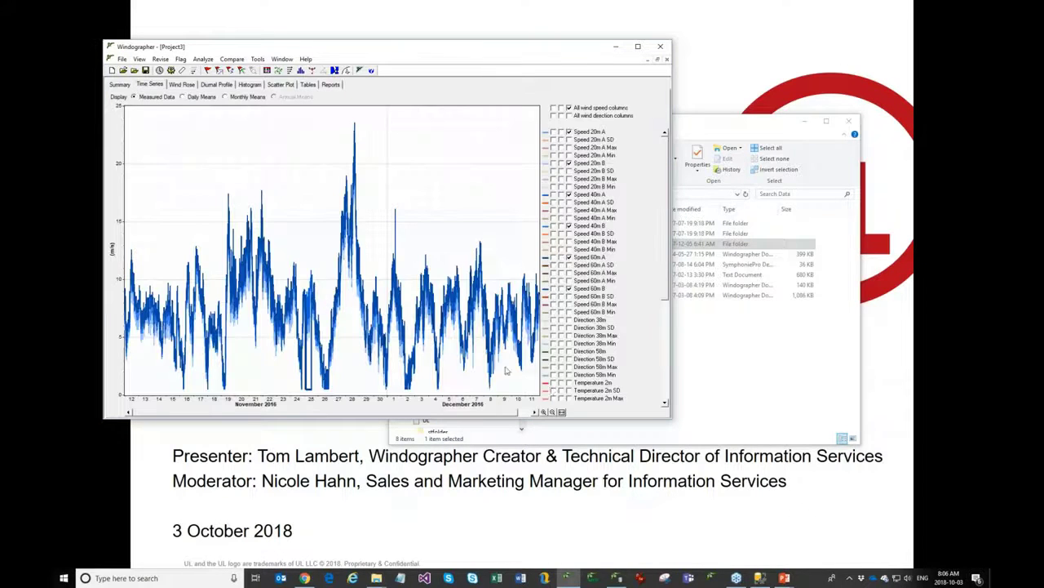
{"action": "left_click", "coordinate": [544, 411]}
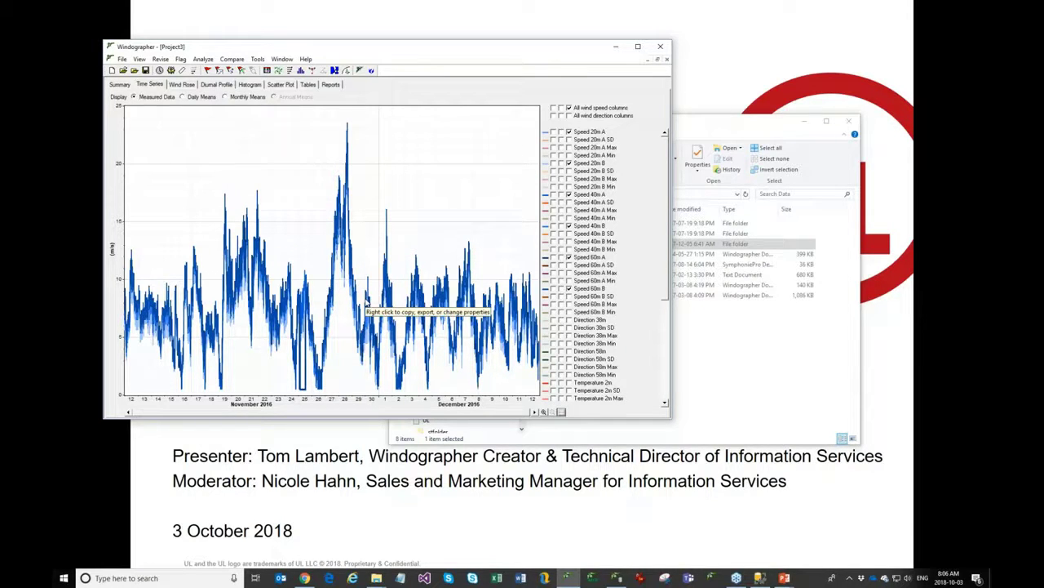
{"action": "left_click", "coordinate": [120, 85]}
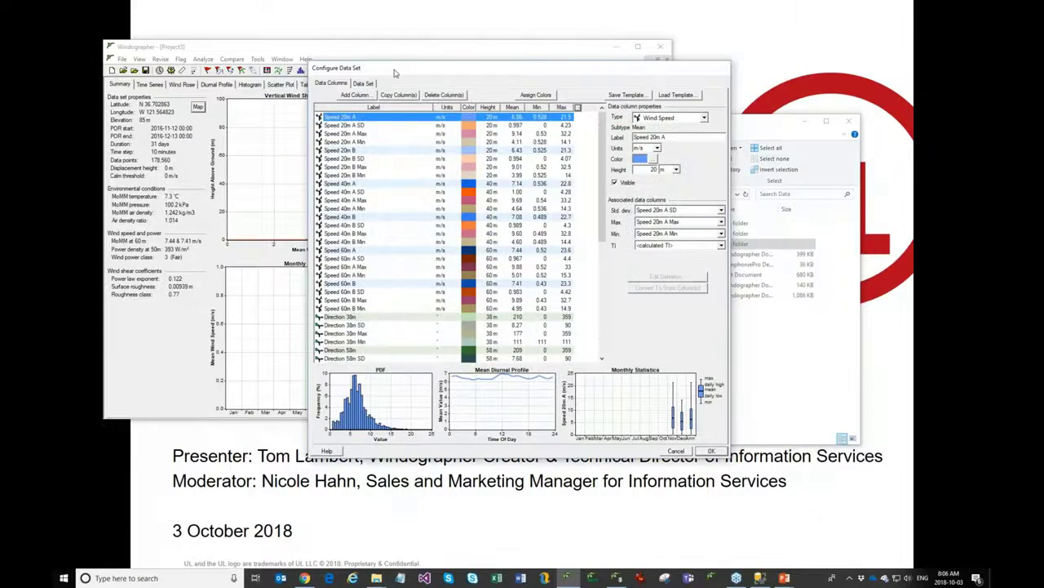
Review the data set configuration, including the column list, the type choices for Temperature 2m and the site properties, and leave it without changes.
{"action": "scroll", "coordinate": [600, 368], "scroll_direction": "down", "scroll_amount": 10}
{"action": "scroll", "coordinate": [463, 209], "scroll_direction": "up", "scroll_amount": 9}
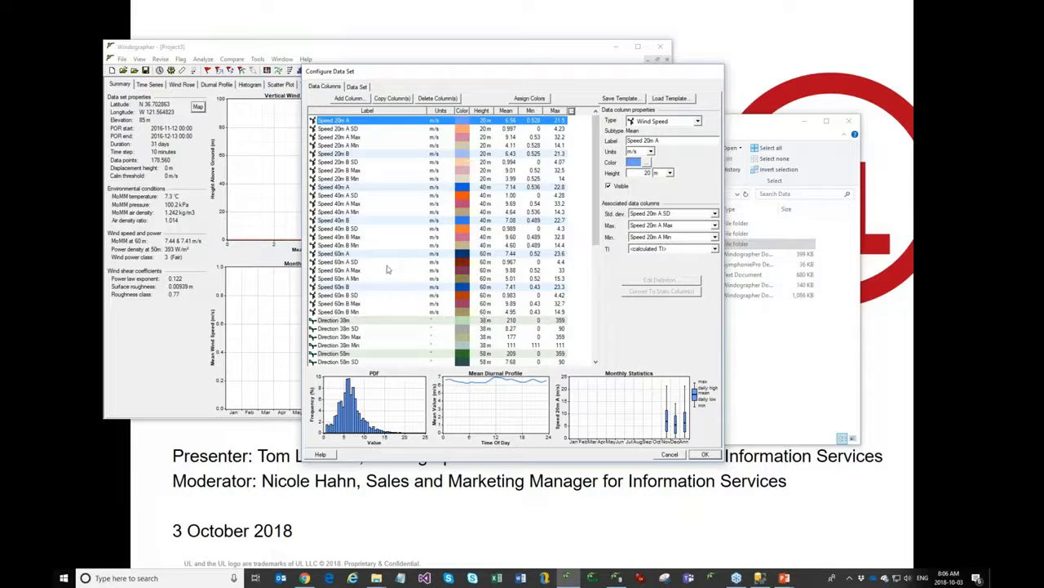
{"action": "scroll", "coordinate": [387, 270], "scroll_direction": "down", "scroll_amount": 4}
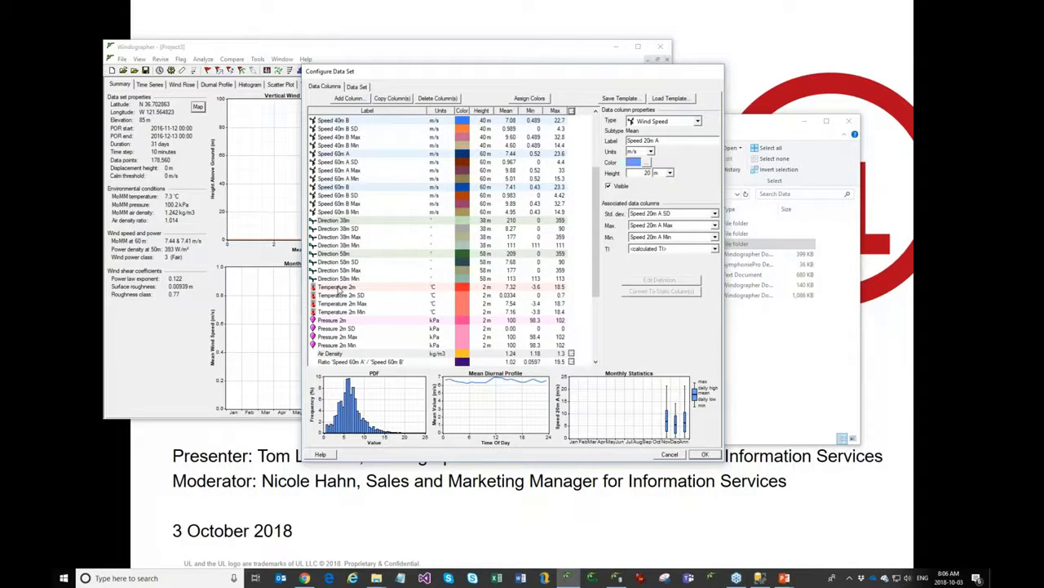
{"action": "left_click", "coordinate": [334, 287]}
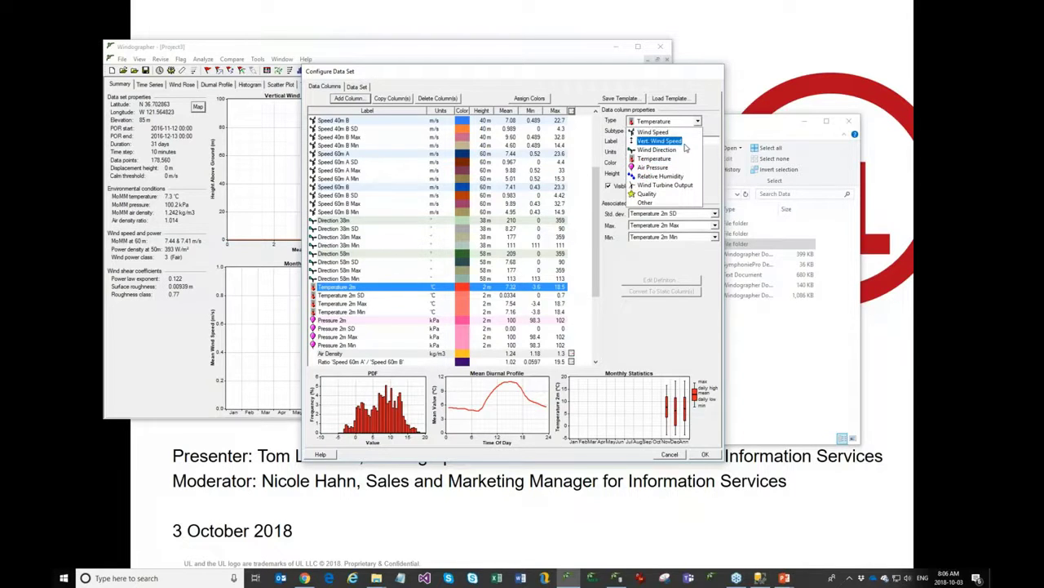
{"action": "left_click", "coordinate": [707, 123]}
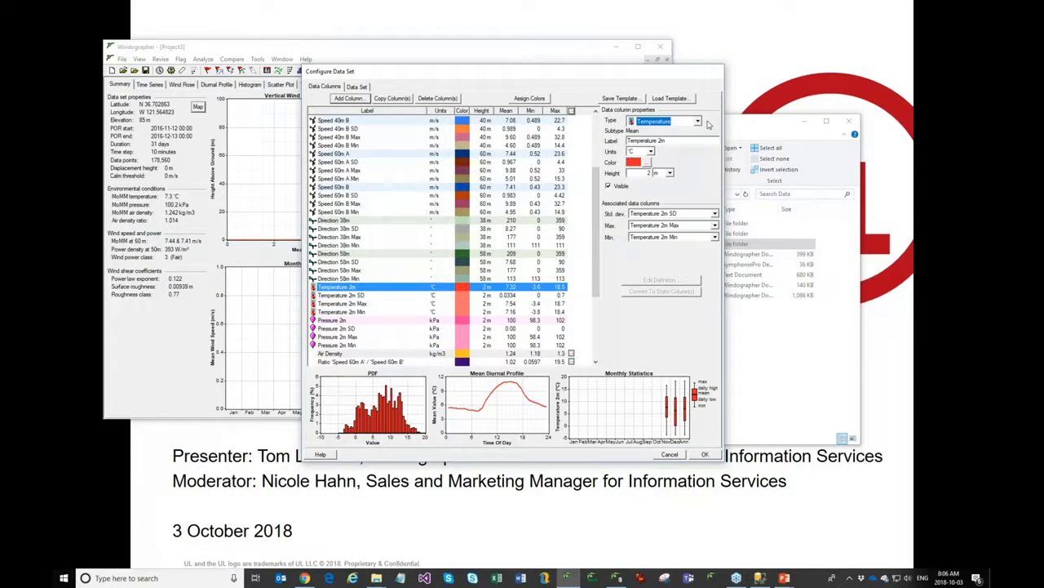
{"action": "left_click", "coordinate": [359, 88]}
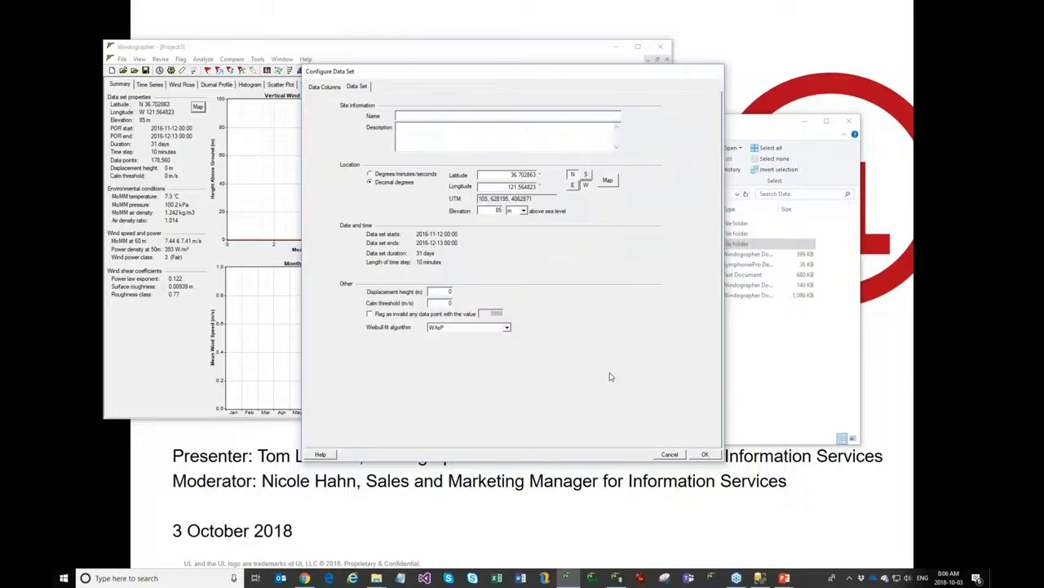
{"action": "left_click", "coordinate": [670, 456]}
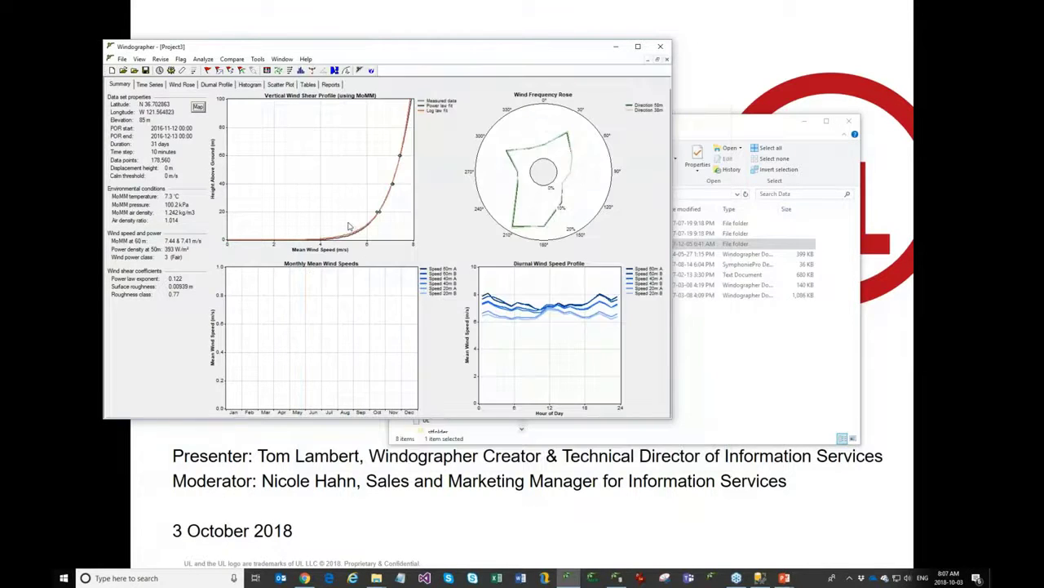
Maximize the window, open the data set's Calibration settings and move the dialog clear of the summary information.
{"action": "double_click", "coordinate": [245, 46]}
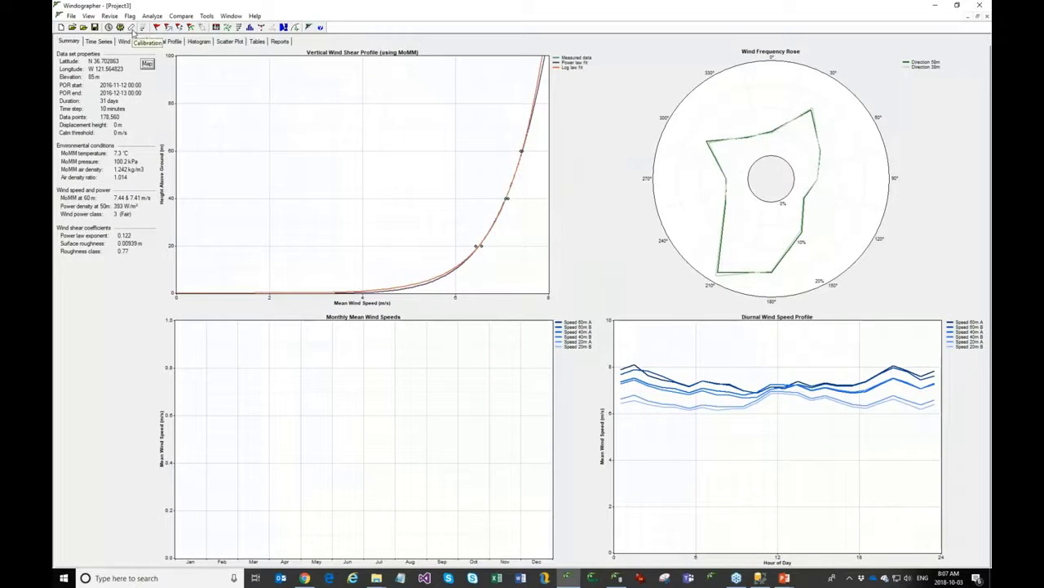
{"action": "left_click", "coordinate": [109, 16]}
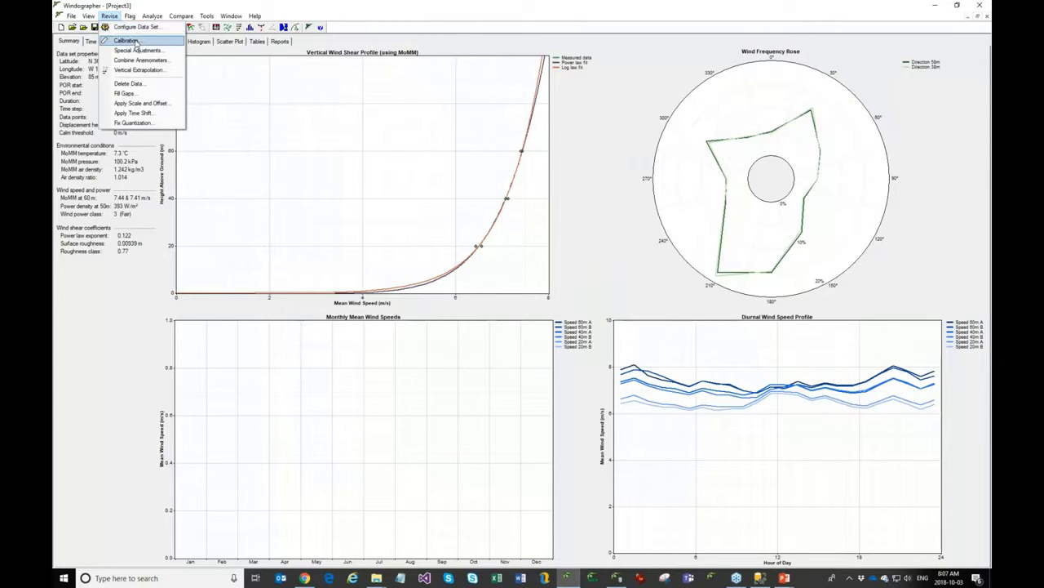
{"action": "left_click", "coordinate": [129, 40]}
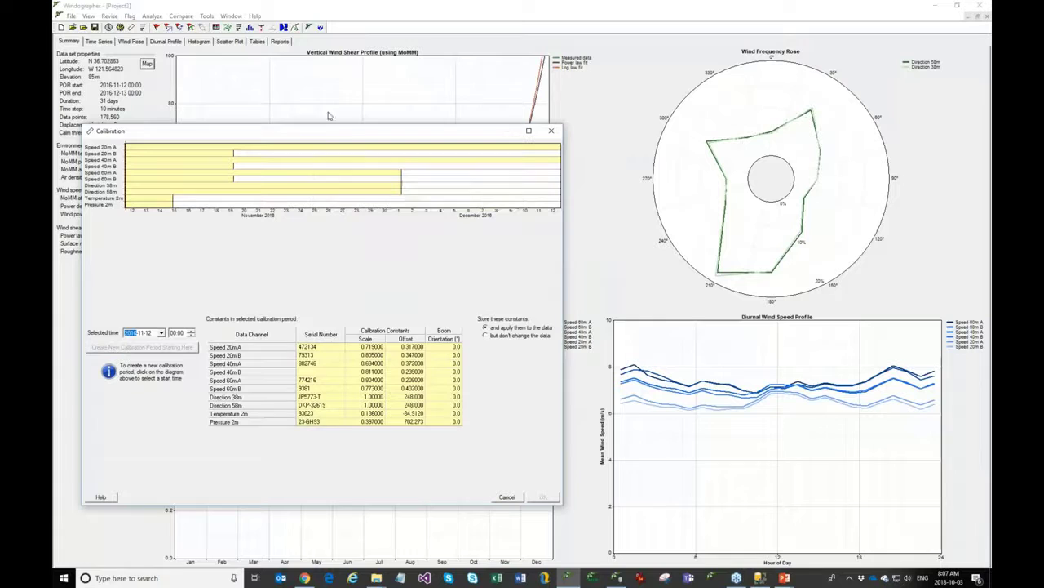
{"action": "left_click_drag", "start_coordinate": [325, 133], "coordinate": [412, 93]}
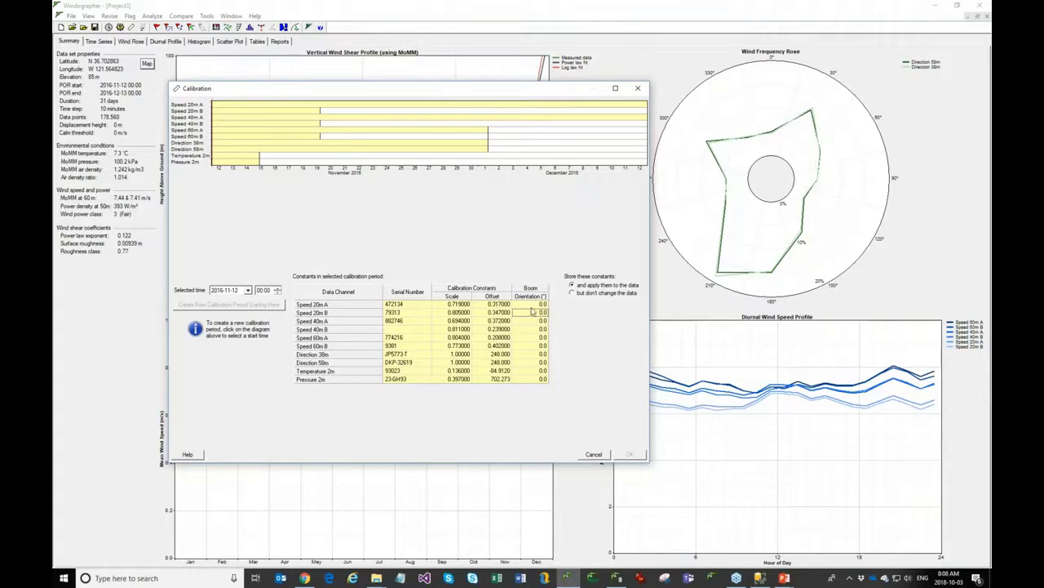
Examine the serial numbers, calibration constants and boom orientations at several times between 14 and 18 November 2016.
{"action": "left_click", "coordinate": [532, 305]}
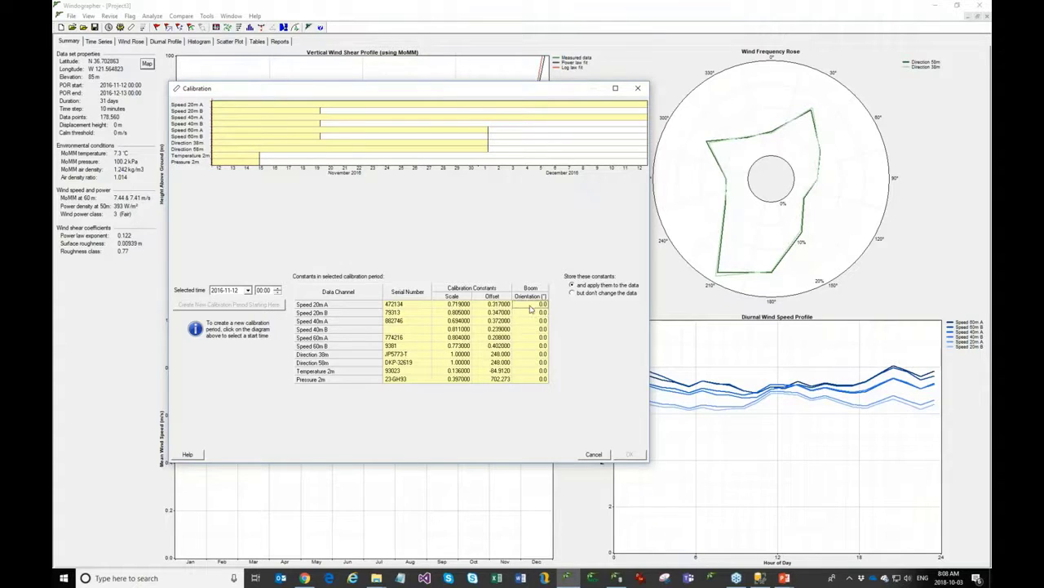
{"action": "left_click", "coordinate": [245, 135]}
{"action": "left_click", "coordinate": [279, 135]}
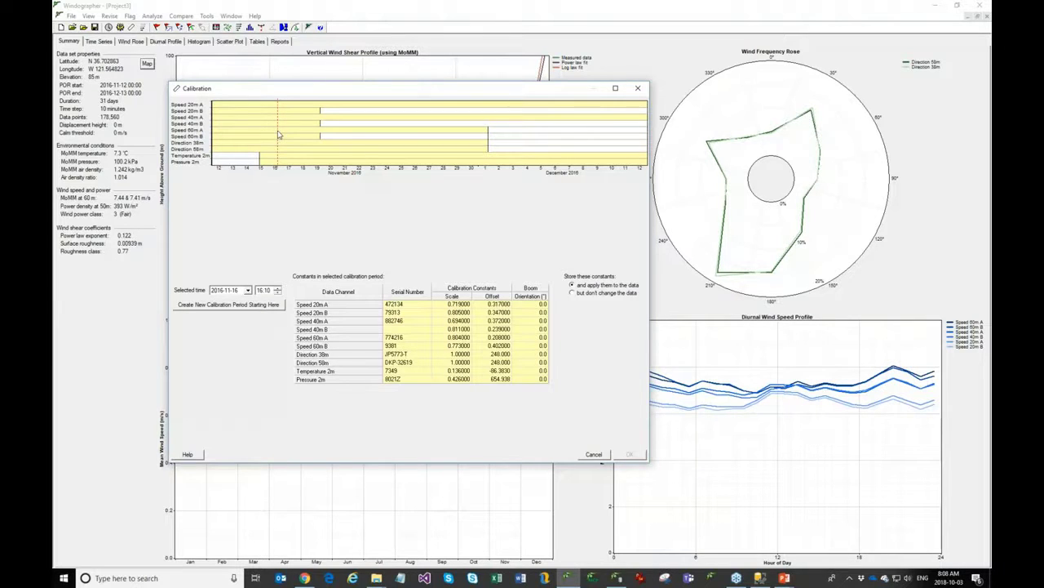
{"action": "left_click", "coordinate": [287, 148]}
{"action": "left_click", "coordinate": [303, 130]}
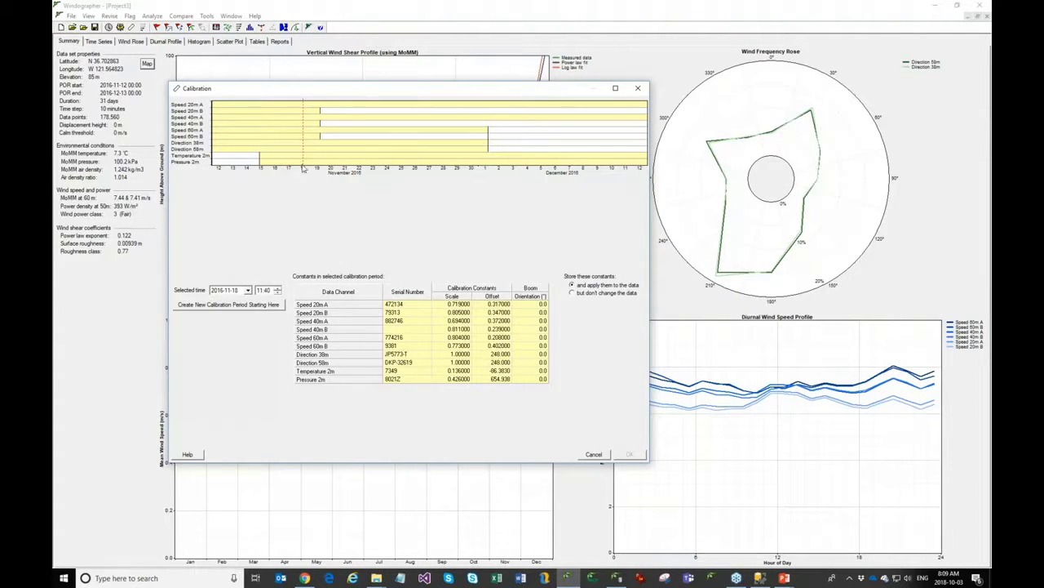
For the calibration period at 2016-11-18, set boom orientations of 300° for the 20, 40 and 60 m A anemometers and 80° for Speed 20m B.
{"action": "left_click", "coordinate": [529, 309]}
{"action": "type", "text": "300"}
{"action": "key", "text": "Return"}
{"action": "type", "text": "80"}
{"action": "key", "text": "Return"}
{"action": "key", "text": "Down"}
{"action": "key", "text": "Down"}
{"action": "type", "text": "88"}
{"action": "key", "text": "Return"}
{"action": "key", "text": "Down"}
{"action": "key", "text": "Down"}
{"action": "type", "text": "88"}
{"action": "key", "text": "Return"}
{"action": "key", "text": "Down"}
For the calibration period containing 2016-11-20, set the boom orientation to 85° for Speed 20m B, Speed 40m B and Speed 60m B.
{"action": "mouse_move", "coordinate": [308, 152]}
{"action": "left_click", "coordinate": [331, 134]}
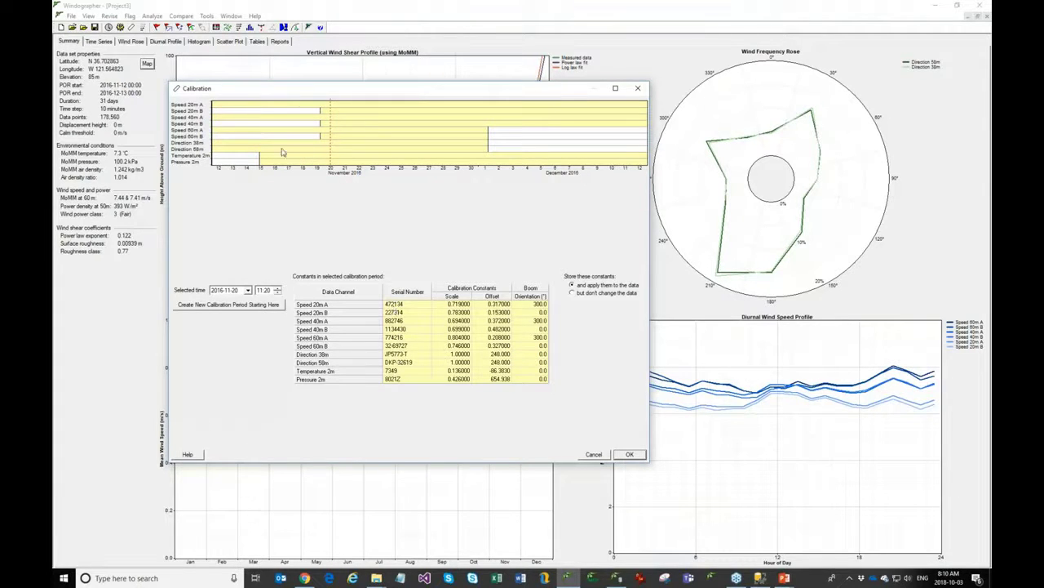
{"action": "left_click", "coordinate": [344, 135]}
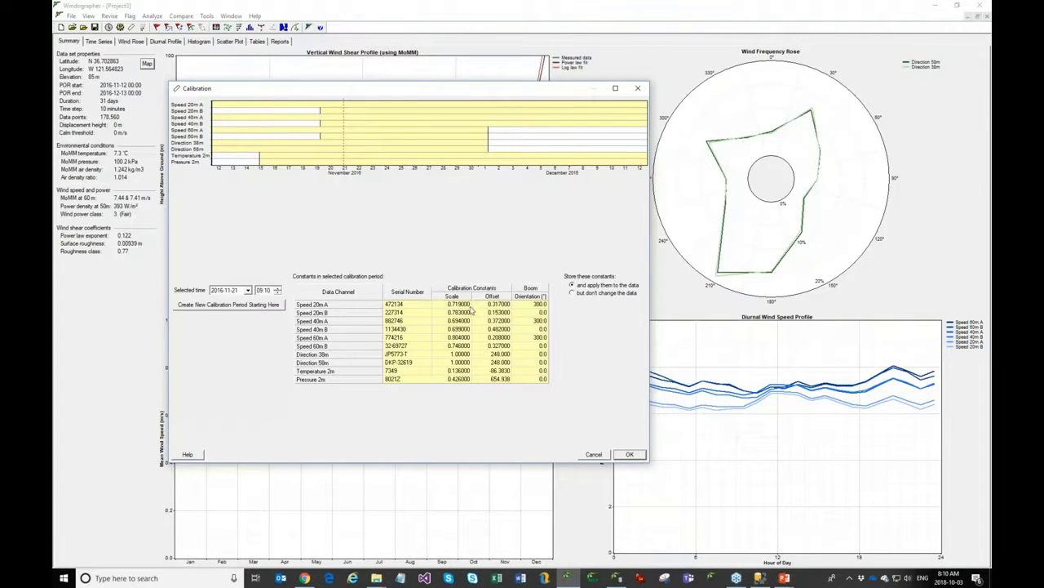
{"action": "left_click", "coordinate": [325, 130]}
{"action": "left_click", "coordinate": [327, 128]}
{"action": "left_click", "coordinate": [534, 315]}
{"action": "type", "text": "65"}
{"action": "key", "text": "Down"}
{"action": "key", "text": "Down"}
{"action": "type", "text": "85"}
{"action": "key", "text": "Down"}
{"action": "key", "text": "Down"}
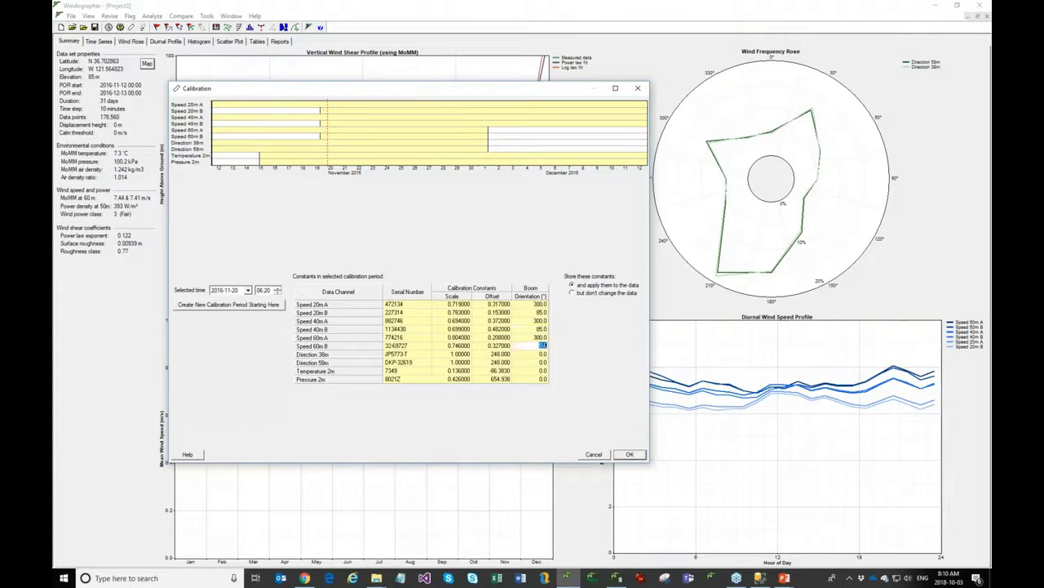
{"action": "type", "text": "85"}
For the calibration period containing 2016-12-03, set boom orientations of 300° for Speed 60m A and 85° for Speed 60m B.
{"action": "left_click", "coordinate": [303, 136]}
{"action": "left_click", "coordinate": [514, 140]}
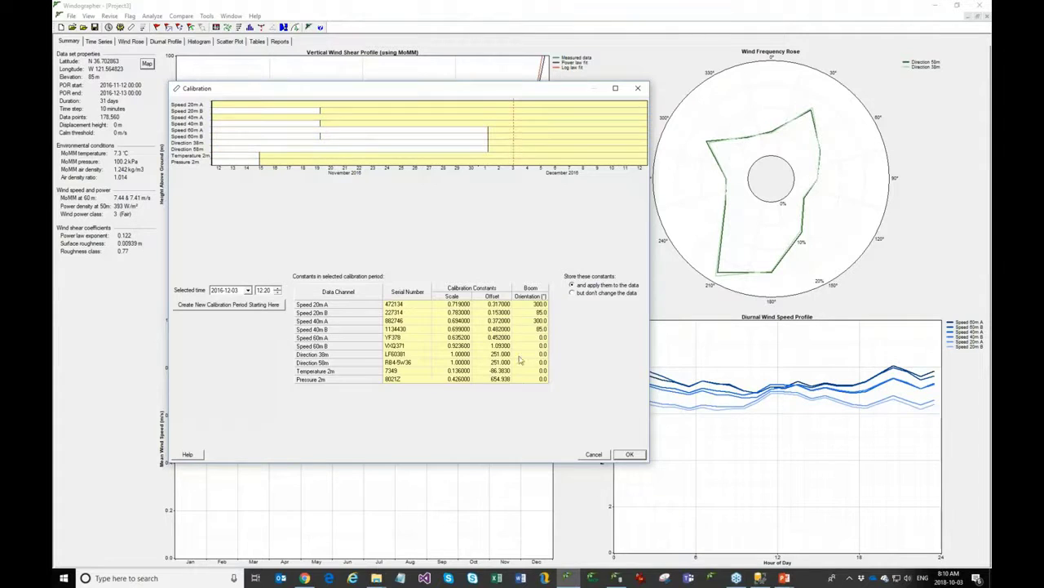
{"action": "type", "text": "300"}
{"action": "key", "text": "Down"}
{"action": "type", "text": "85"}
{"action": "key", "text": "Down"}
Check the boom orientations on either side of the 19 November calibration change and accept the calibration settings.
{"action": "left_click", "coordinate": [311, 147]}
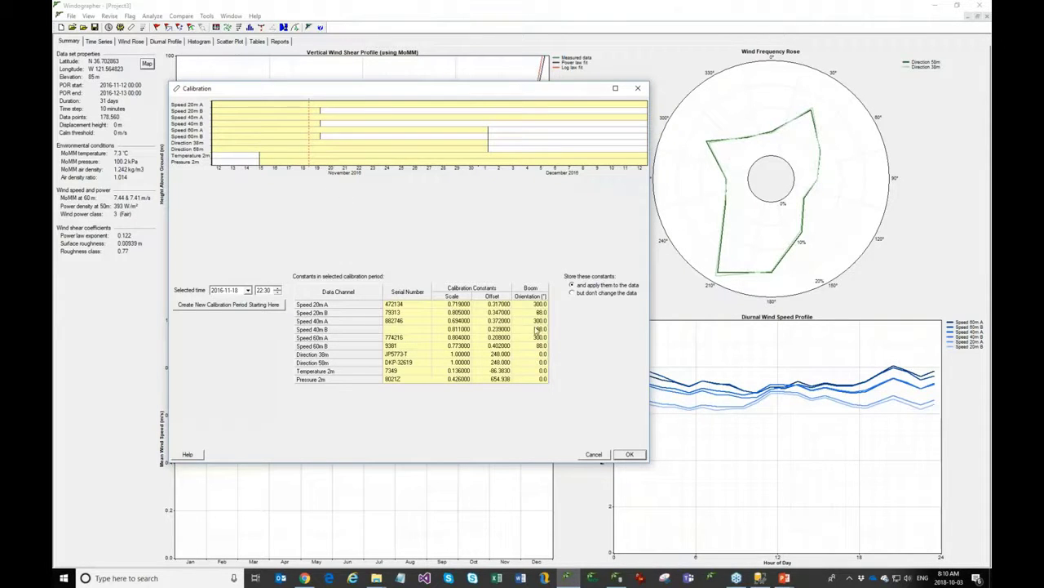
{"action": "left_click", "coordinate": [335, 138]}
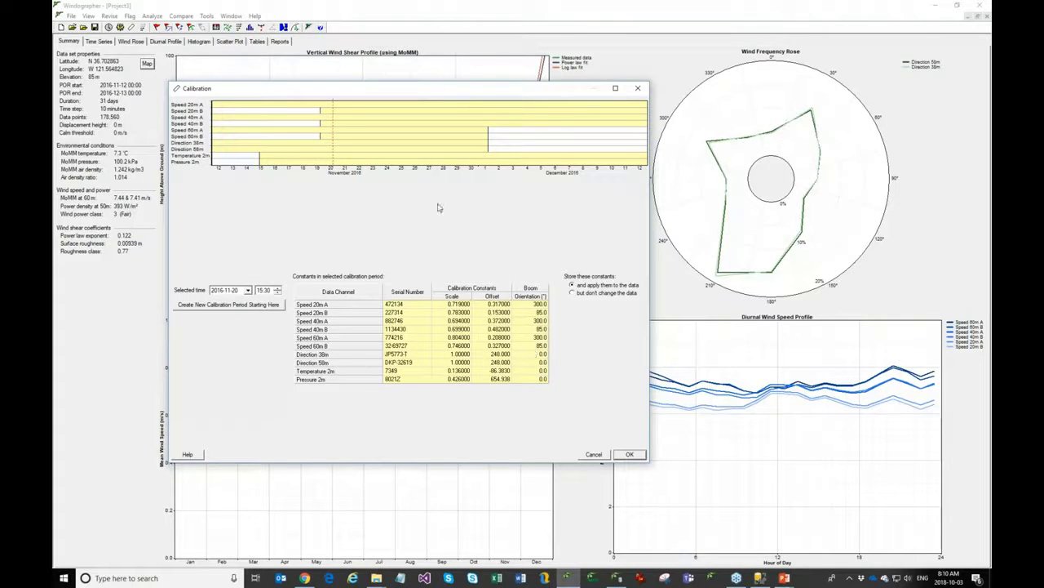
{"action": "left_click", "coordinate": [310, 140]}
{"action": "left_click", "coordinate": [335, 143]}
{"action": "left_click", "coordinate": [313, 136]}
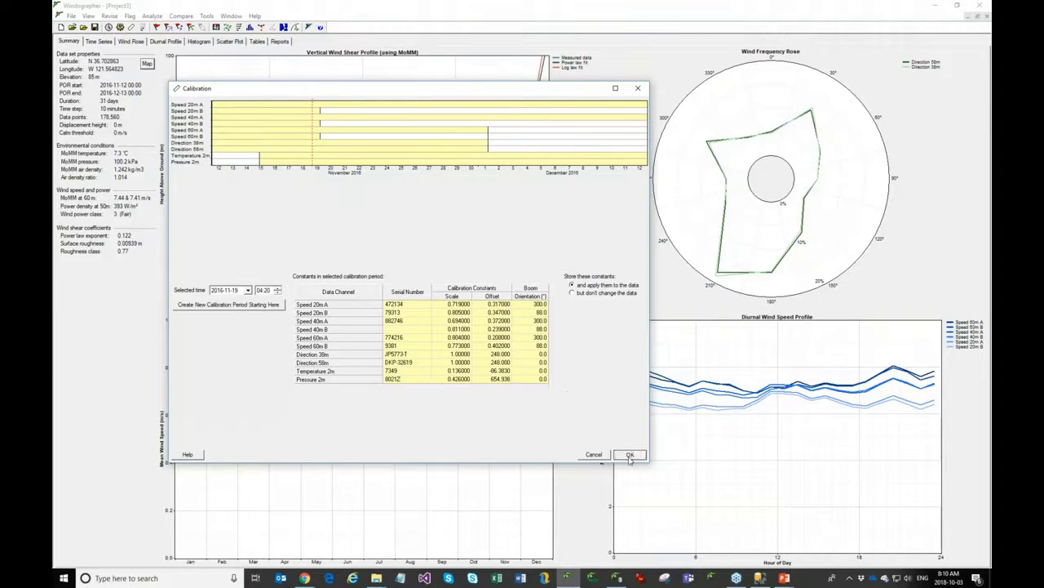
{"action": "left_click", "coordinate": [630, 455]}
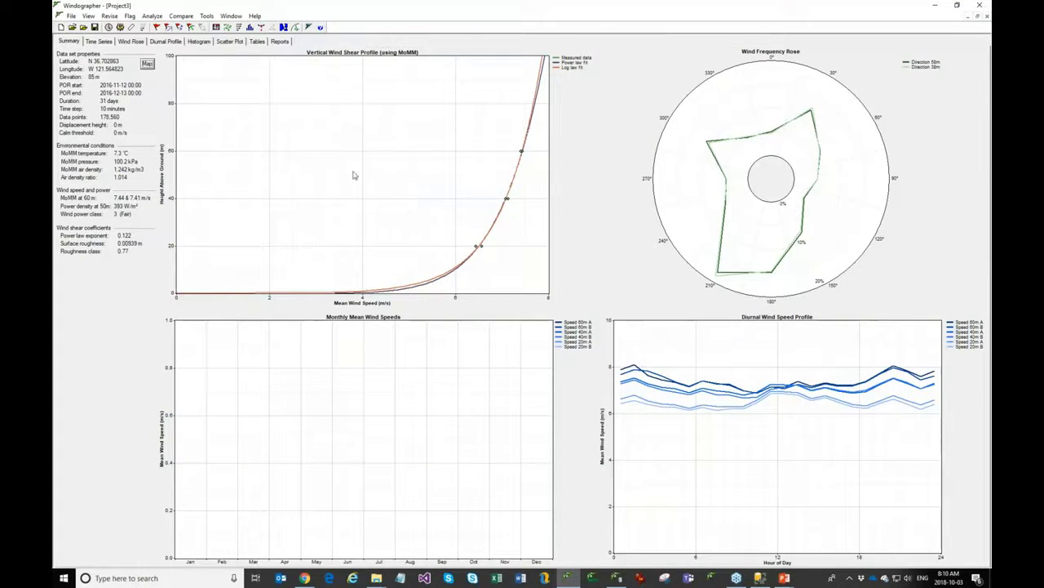
Open the time series of all wind speed columns and narrow the view to about 20 to 27 November 2016.
{"action": "left_click", "coordinate": [68, 43]}
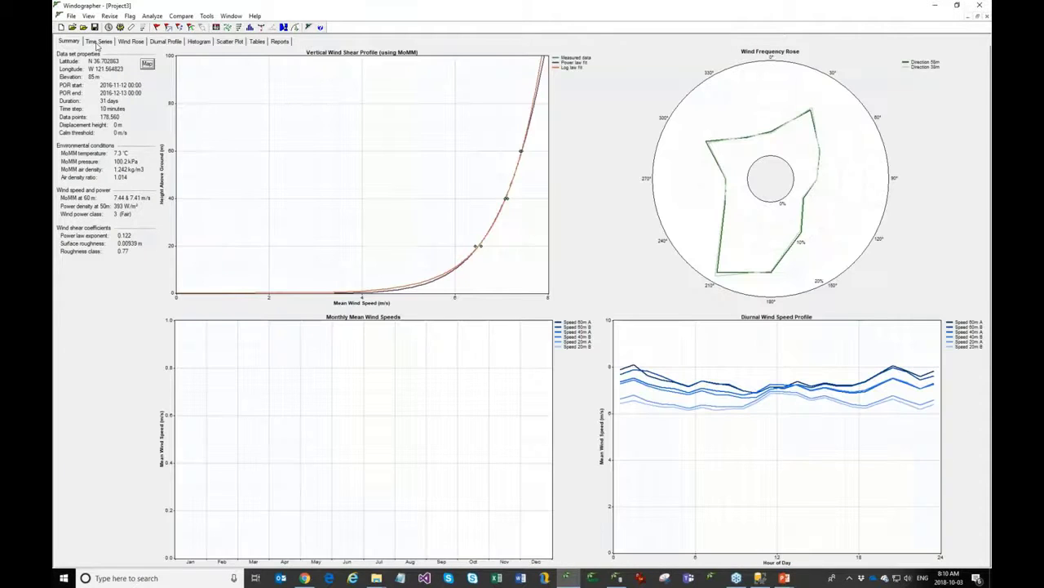
{"action": "left_click", "coordinate": [98, 42]}
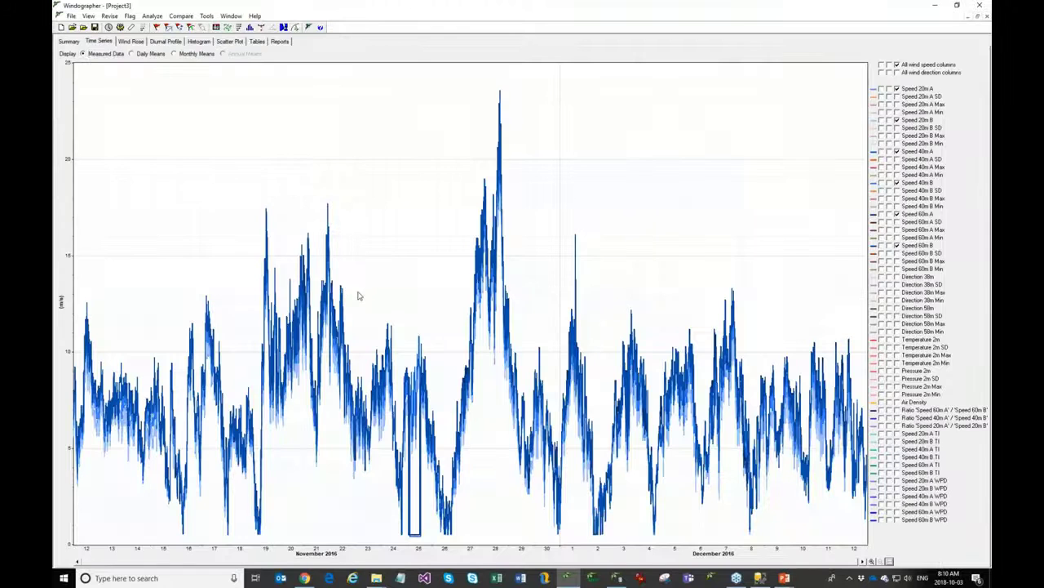
{"action": "left_click_drag", "start_coordinate": [802, 394], "coordinate": [602, 379]}
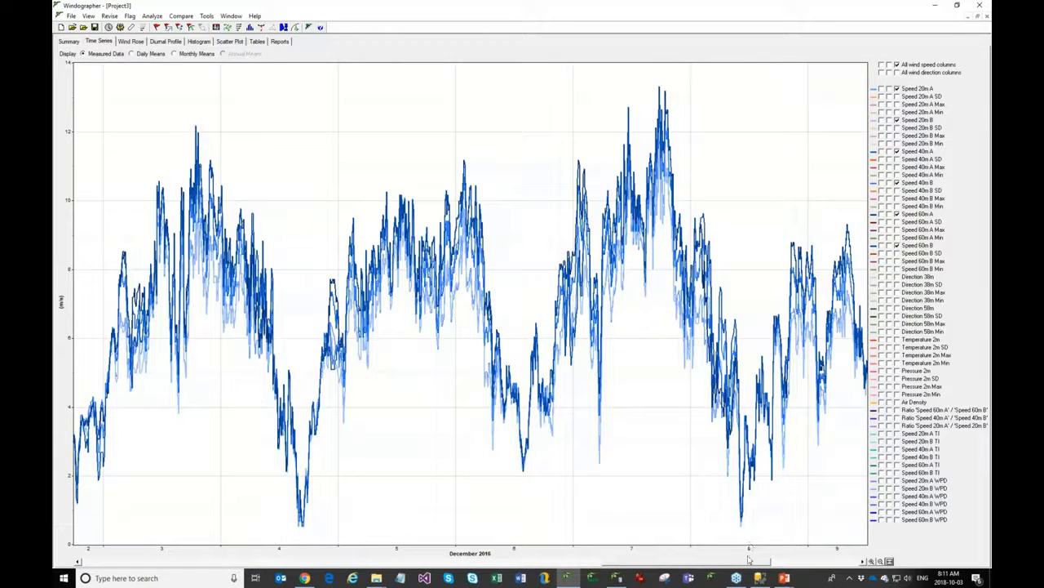
{"action": "left_click_drag", "start_coordinate": [749, 560], "coordinate": [482, 563]}
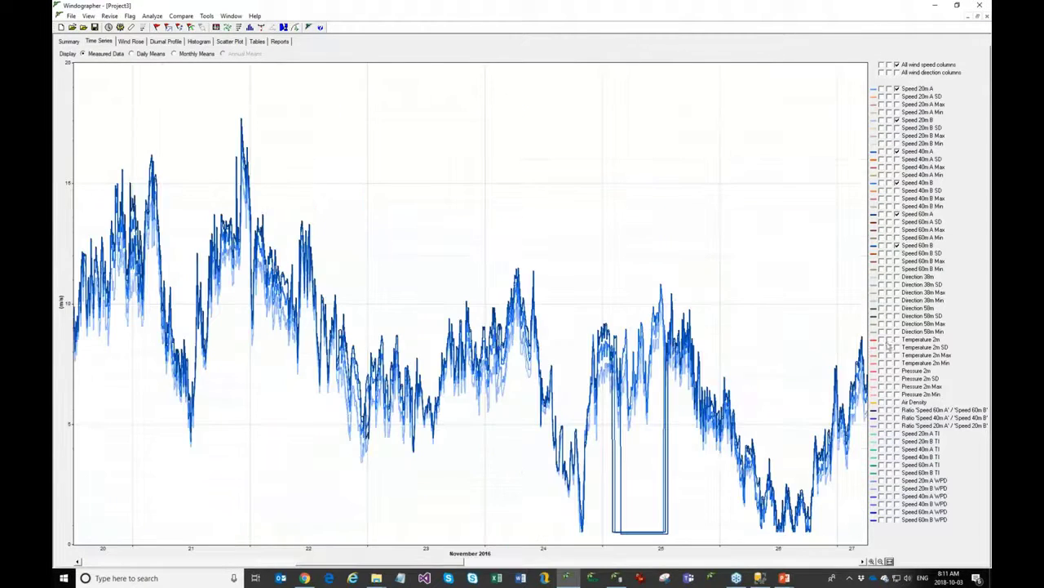
Show Temperature 2m and Direction 38m in separate graphs above the wind speeds, and remove both graphs again.
{"action": "left_click", "coordinate": [881, 339]}
{"action": "left_click", "coordinate": [890, 278]}
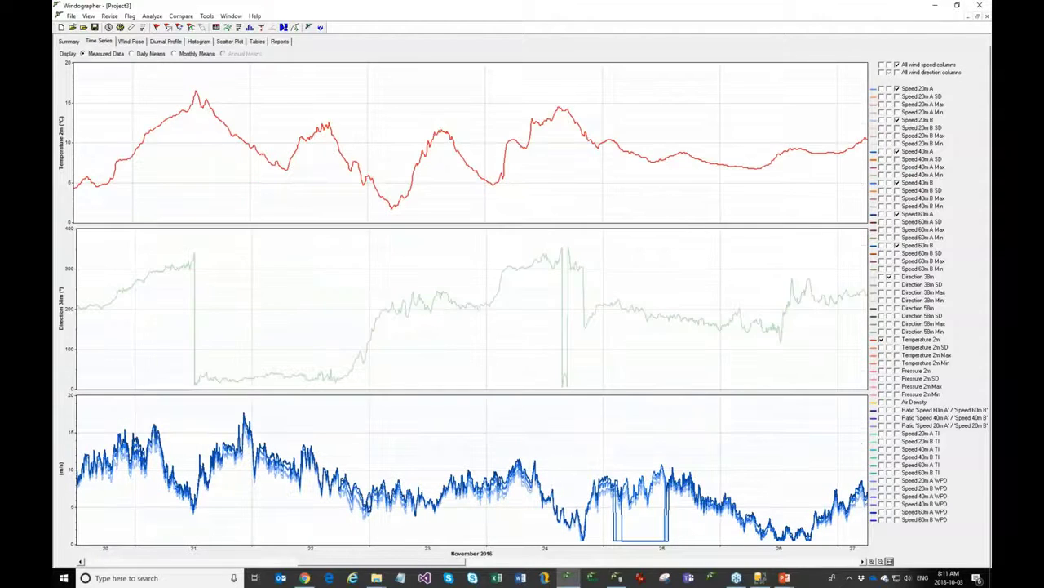
{"action": "left_click", "coordinate": [889, 278]}
{"action": "left_click", "coordinate": [881, 339]}
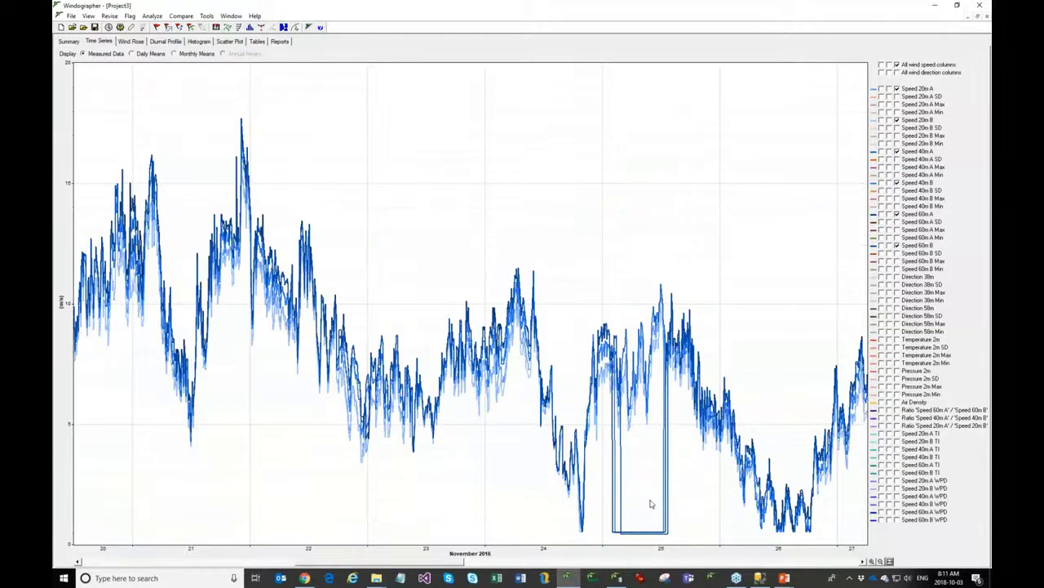
Focus on 24 to 25 November, start manual flagging, and plot Speed 40m B, Speed 60m A and Speed 60m B in a separate graph.
{"action": "left_click_drag", "start_coordinate": [721, 508], "coordinate": [576, 493]}
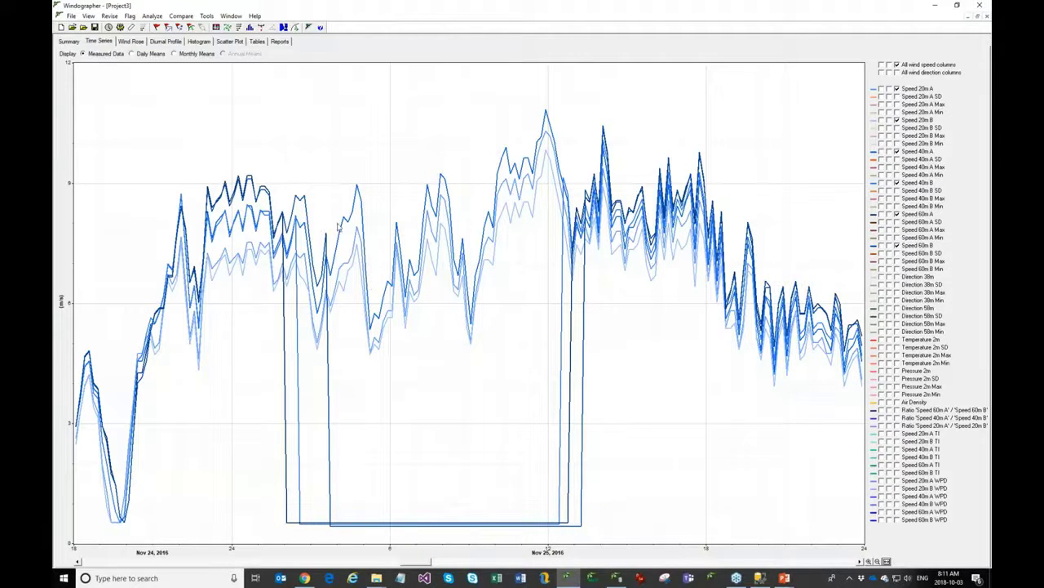
{"action": "left_click", "coordinate": [156, 27]}
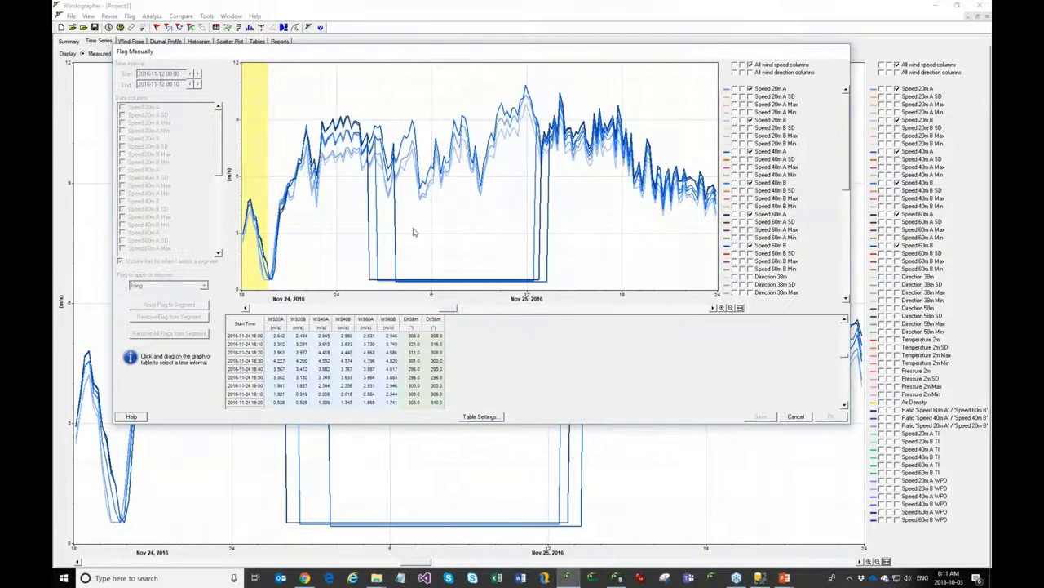
{"action": "left_click", "coordinate": [735, 183]}
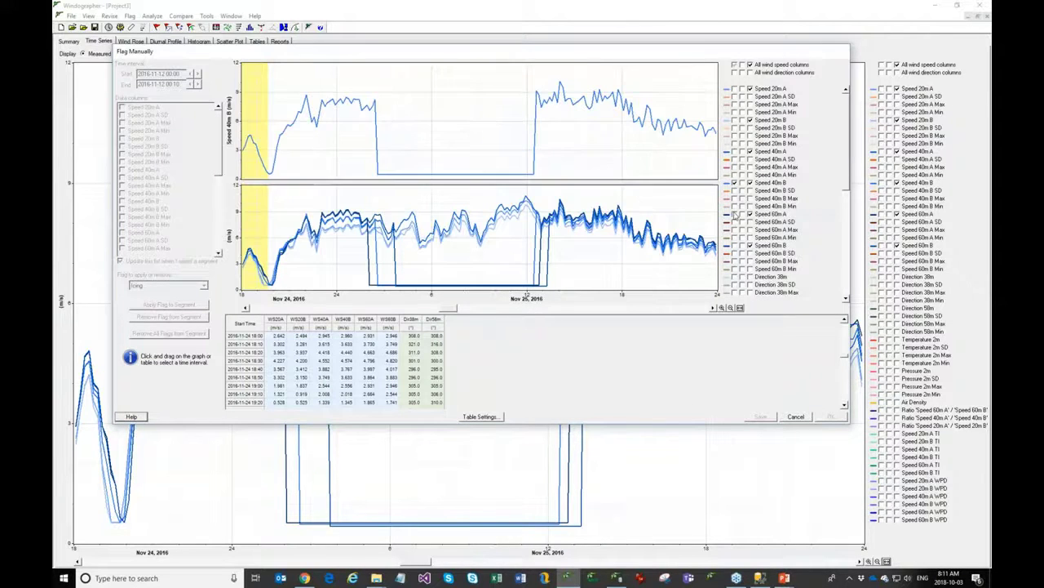
{"action": "left_click", "coordinate": [735, 214]}
{"action": "left_click", "coordinate": [736, 245]}
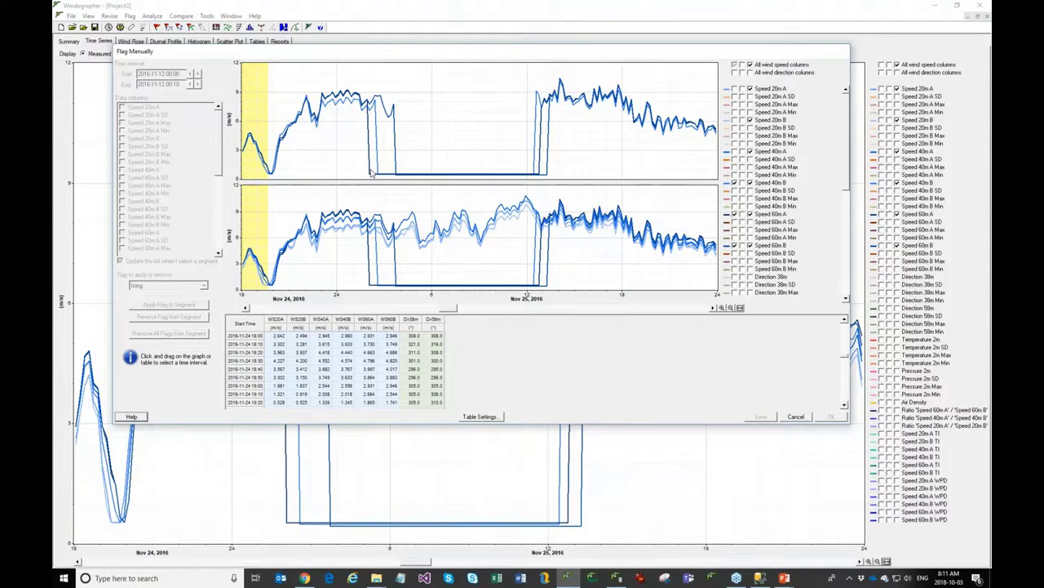
{"action": "left_click_drag", "start_coordinate": [367, 173], "coordinate": [549, 175]}
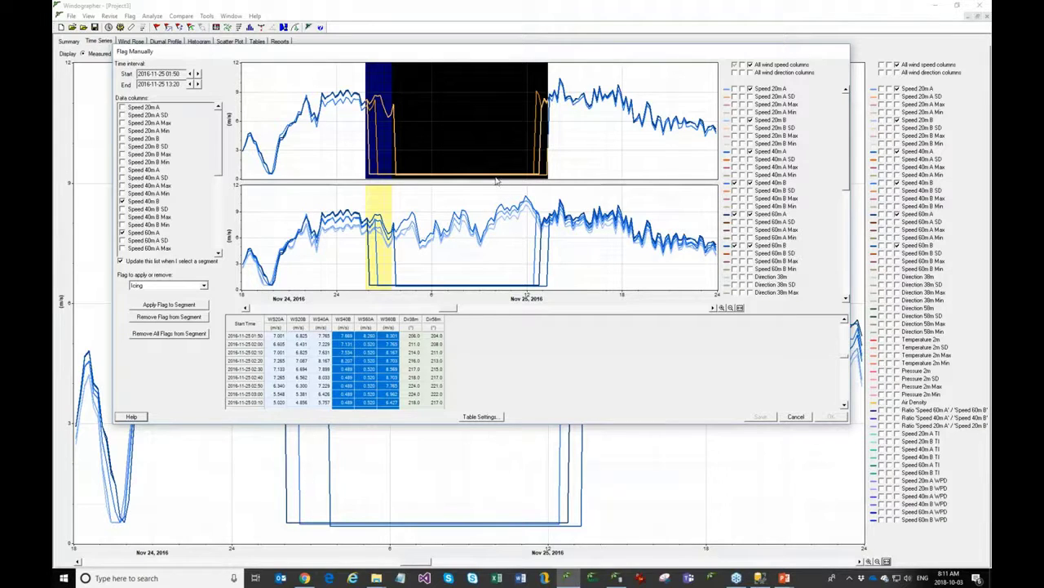
{"action": "left_click", "coordinate": [186, 285]}
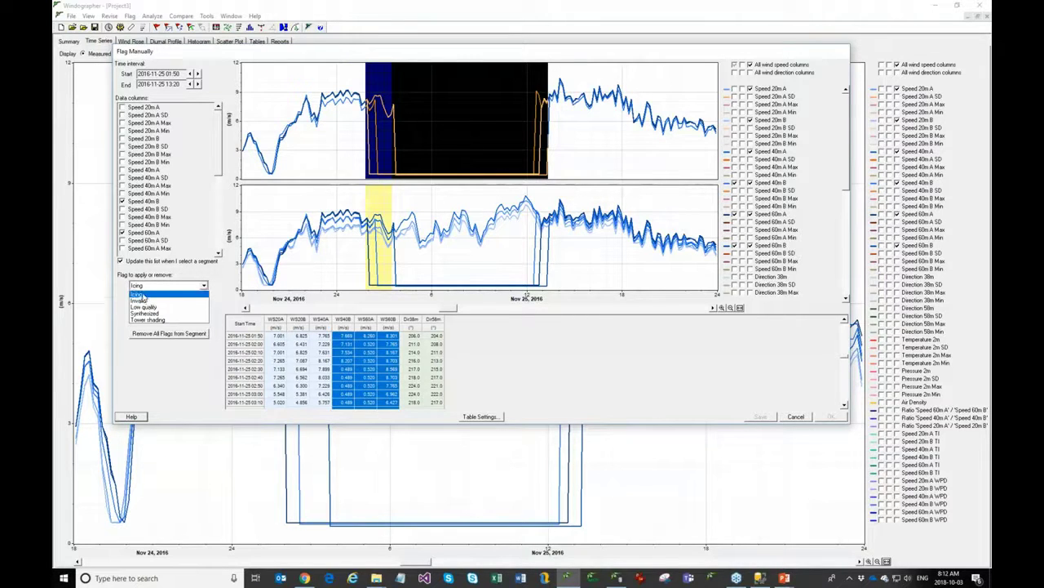
{"action": "left_click", "coordinate": [145, 293]}
{"action": "left_click", "coordinate": [155, 285]}
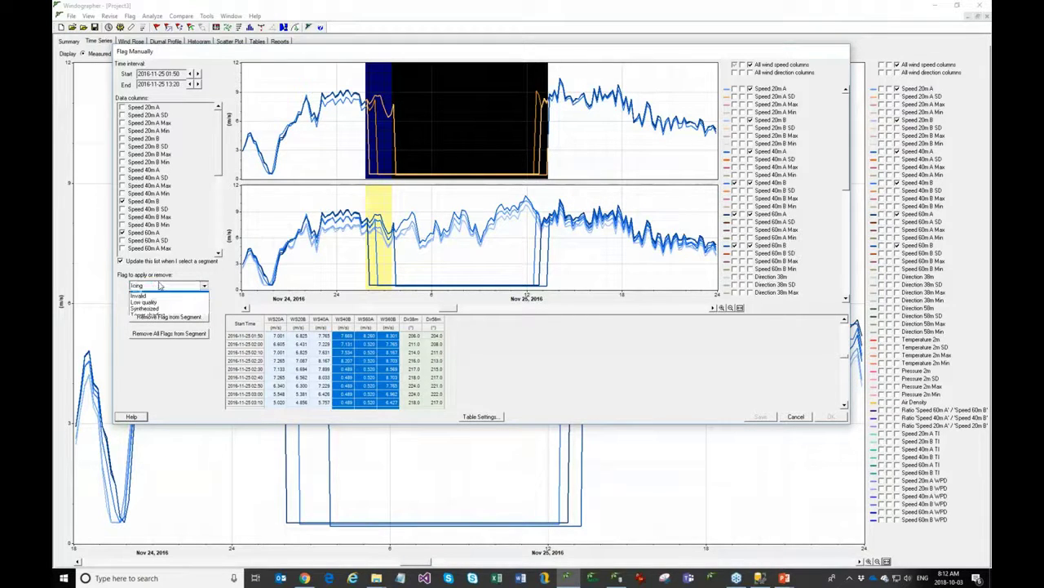
{"action": "left_click", "coordinate": [159, 301]}
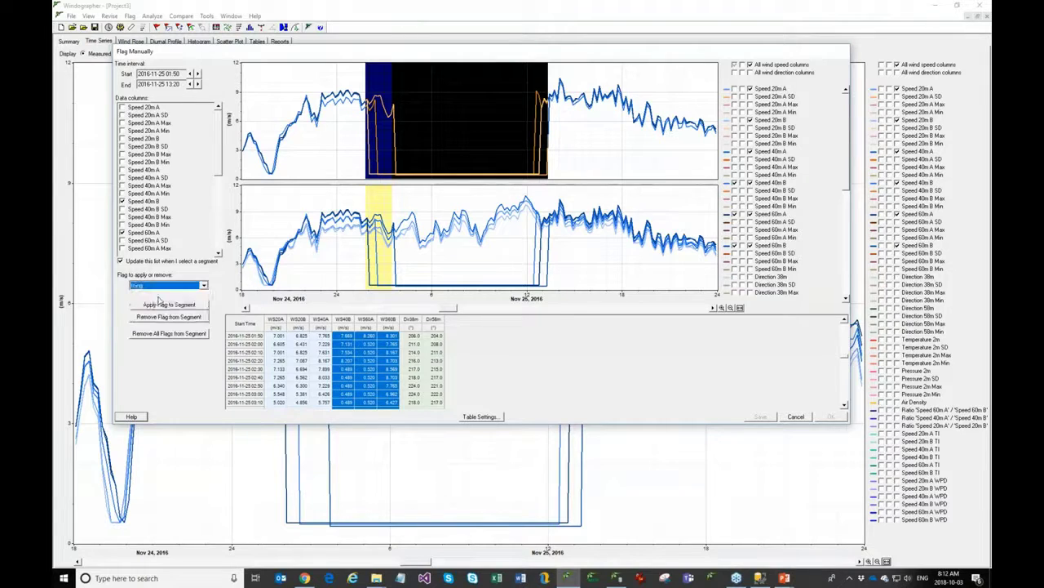
{"action": "left_click", "coordinate": [162, 304]}
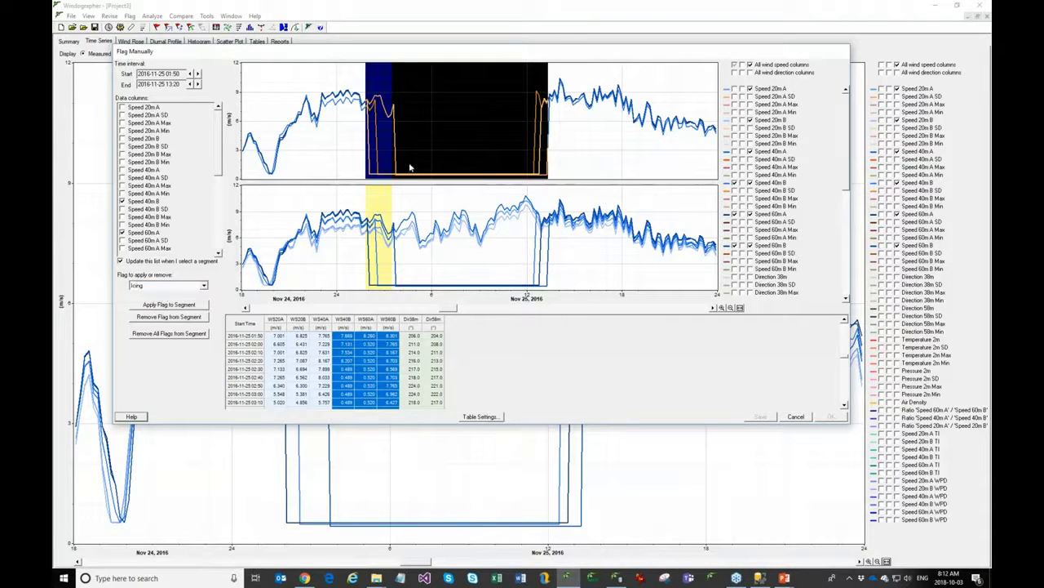
{"action": "left_click", "coordinate": [189, 304]}
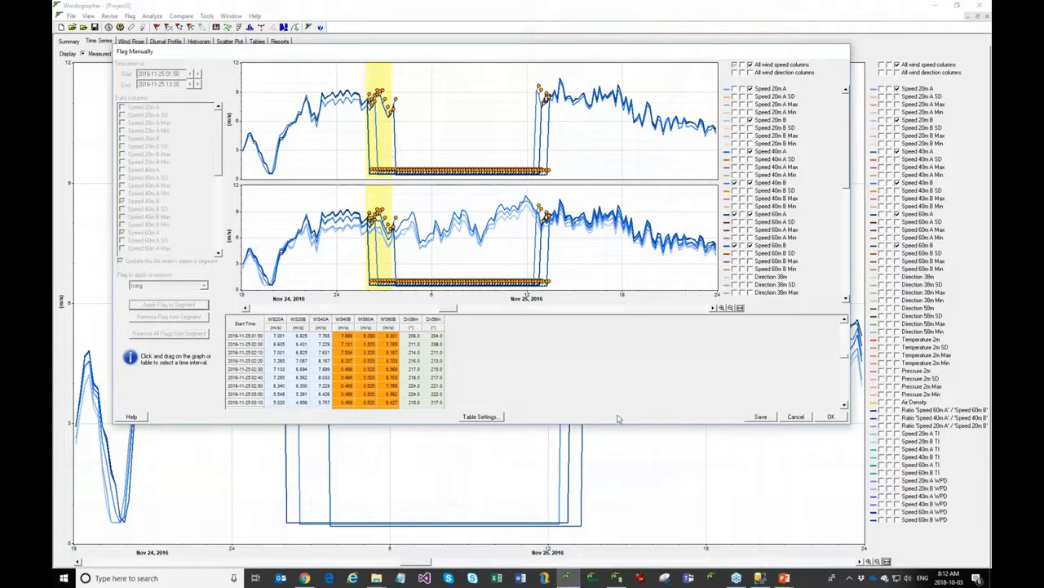
Toggle the Icing flag markers off and on in the graphs, leave them shown, and accept the manual flagging.
{"action": "scroll", "coordinate": [843, 291], "scroll_direction": "down", "scroll_amount": 8}
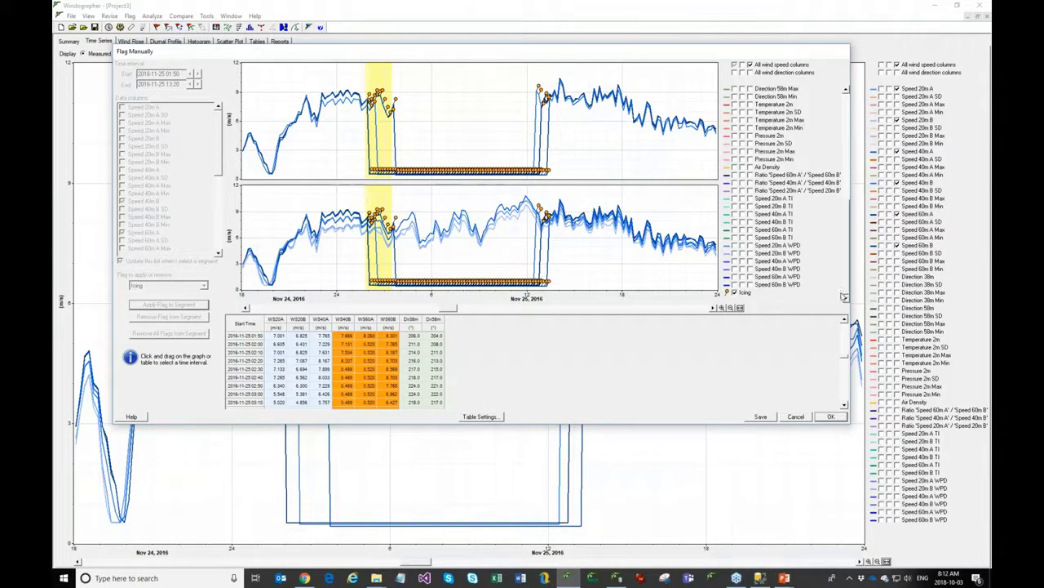
{"action": "left_click", "coordinate": [737, 292]}
{"action": "left_click", "coordinate": [737, 294]}
{"action": "left_click", "coordinate": [737, 293]}
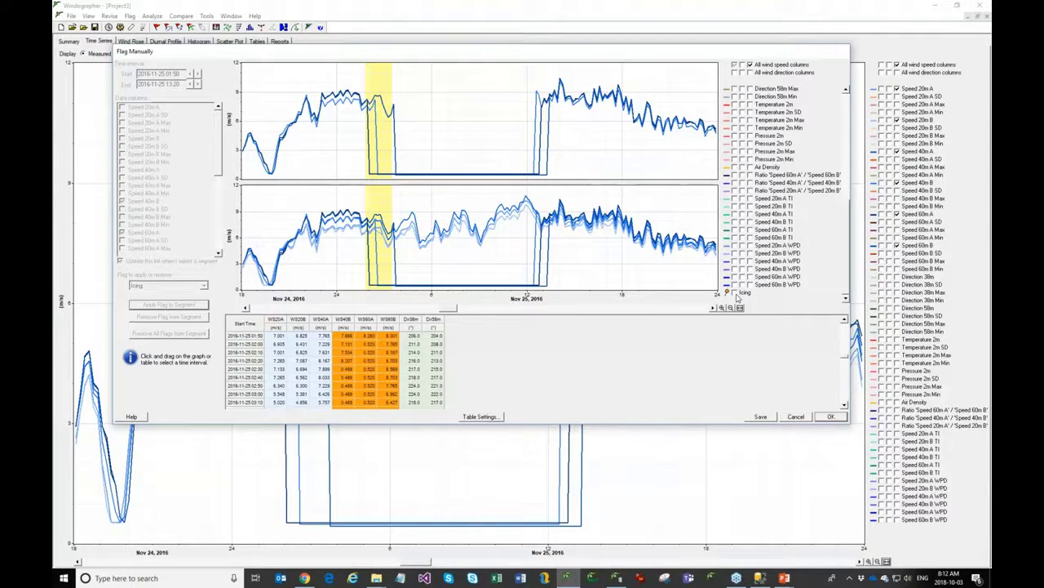
{"action": "left_click", "coordinate": [736, 294]}
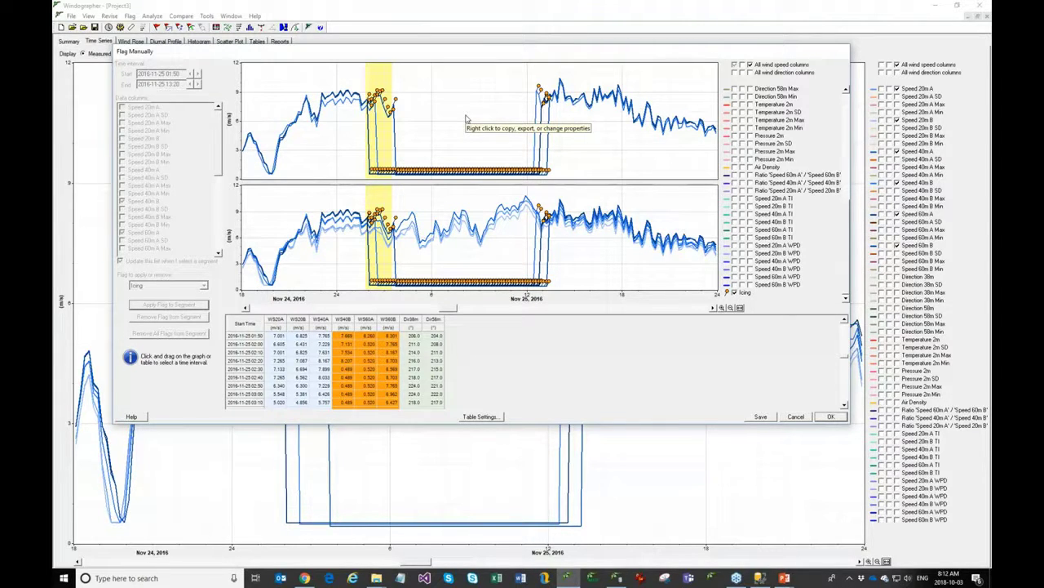
{"action": "left_click", "coordinate": [830, 416]}
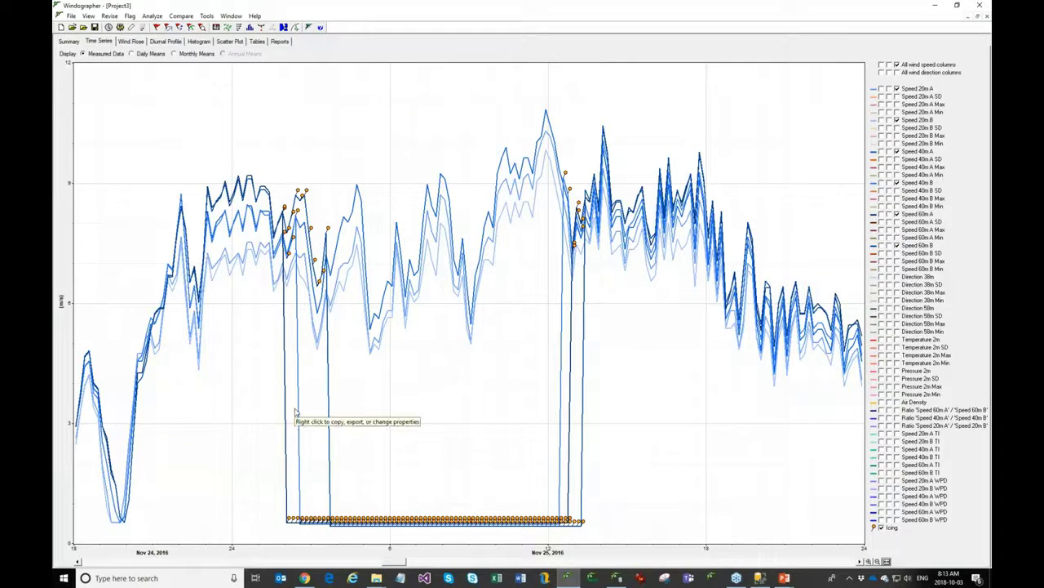
Open the wind rose and compare it with Icing-flagged data included and excluded, leaving that data excluded.
{"action": "left_click", "coordinate": [130, 41]}
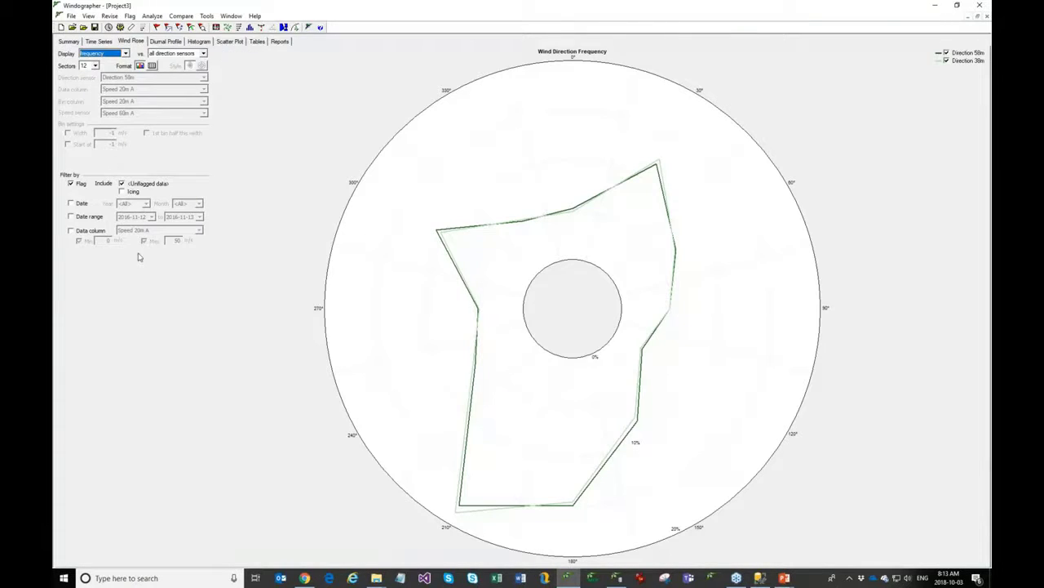
{"action": "left_click", "coordinate": [129, 194]}
{"action": "left_click", "coordinate": [128, 194]}
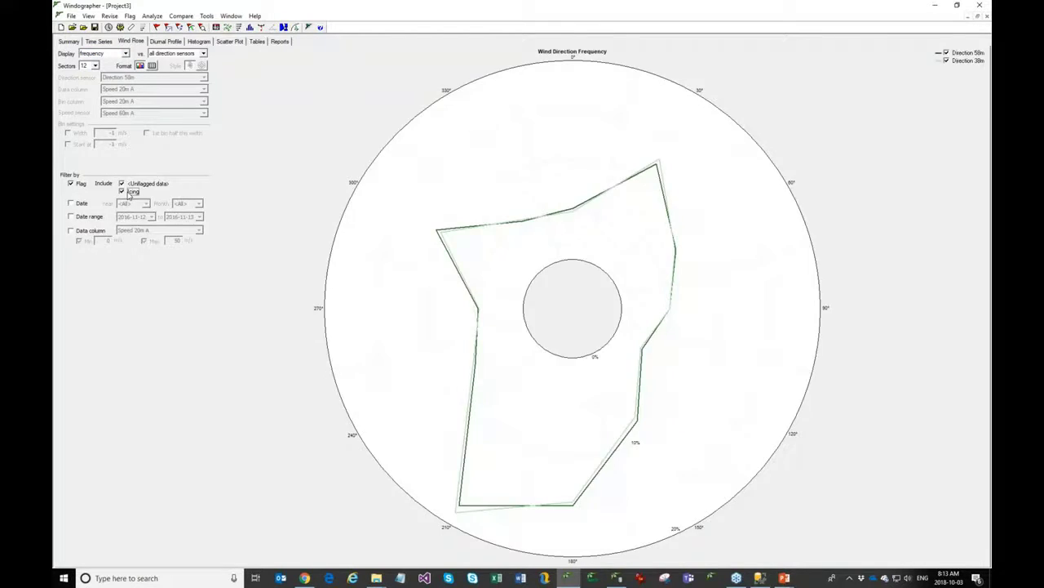
{"action": "left_click", "coordinate": [128, 194]}
{"action": "left_click", "coordinate": [128, 194]}
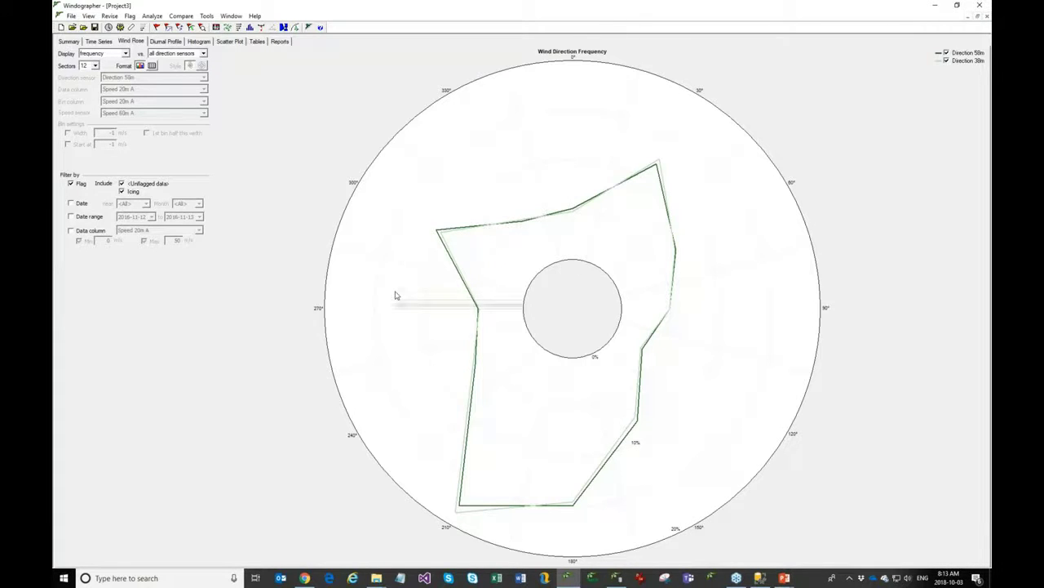
{"action": "left_click", "coordinate": [125, 193]}
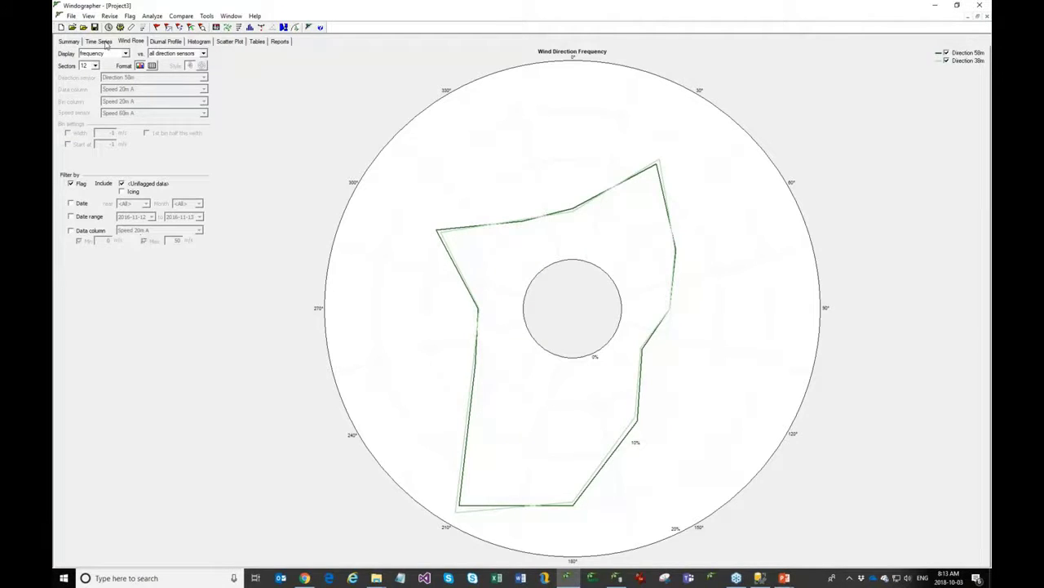
Examine the wind rose as mean wind speeds by direction and as a scatter plot of Speed 20m A.
{"action": "left_click", "coordinate": [106, 53]}
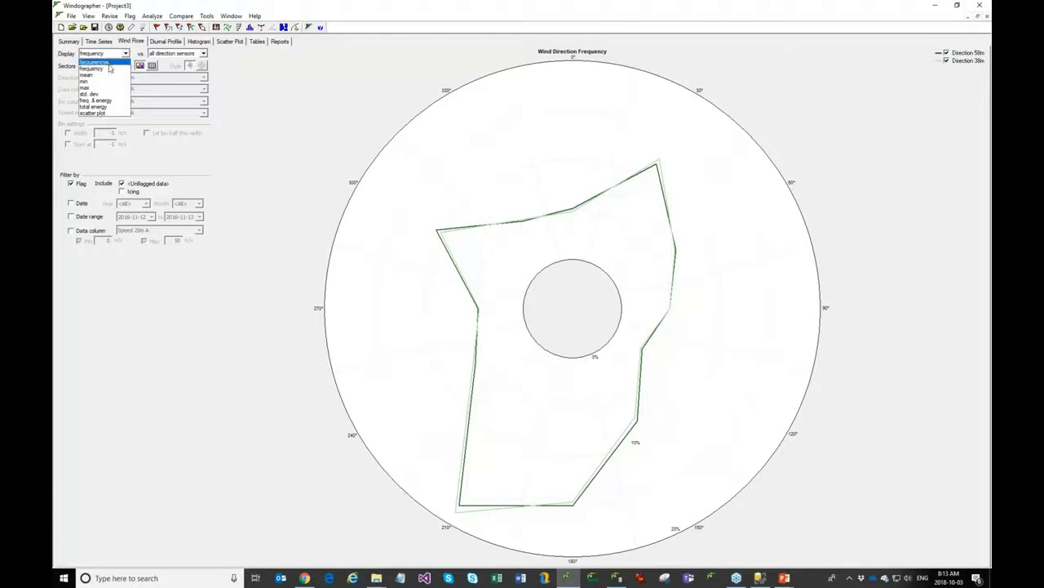
{"action": "left_click", "coordinate": [88, 74]}
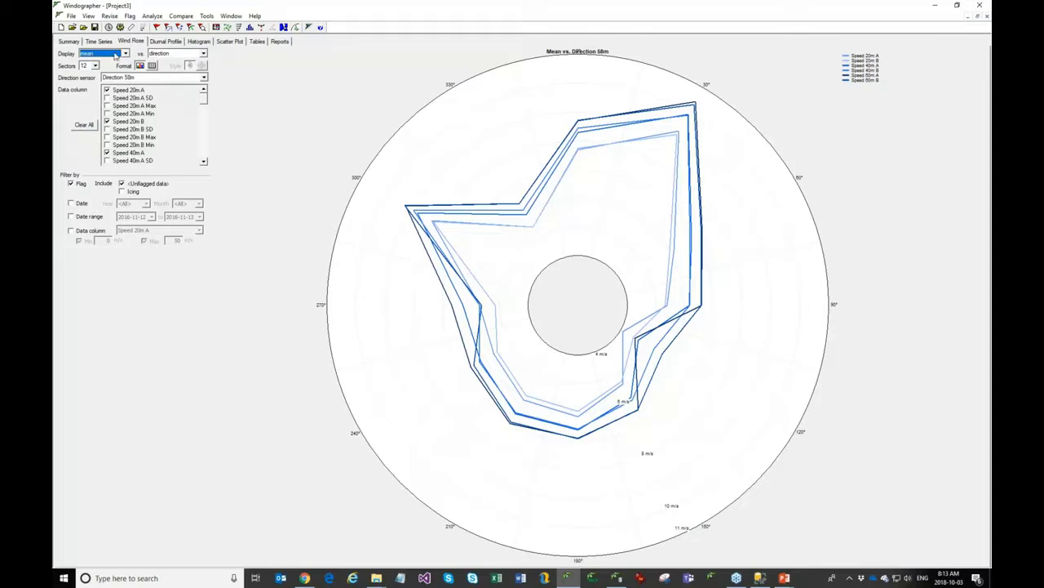
{"action": "left_click", "coordinate": [114, 55]}
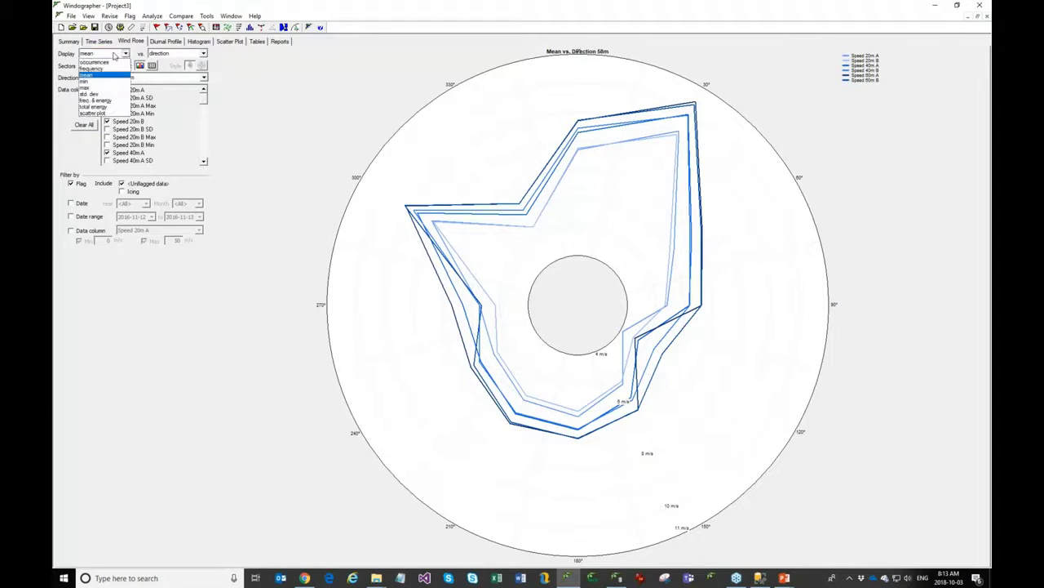
{"action": "left_click", "coordinate": [101, 113]}
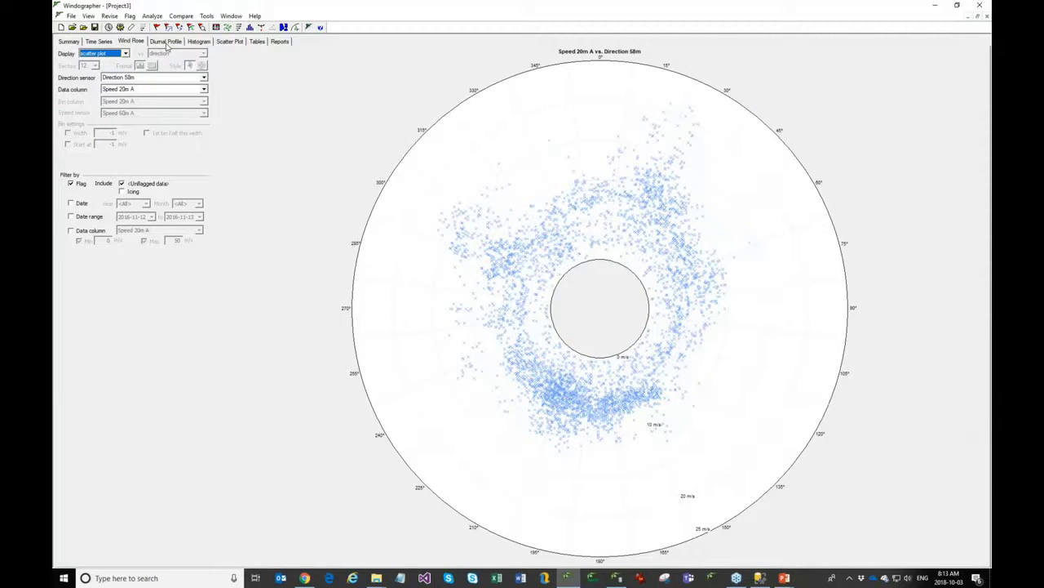
Show occurrences of Speed 20m A by direction and bin in the wind rose, and compare the stacked-bar and color-map styles.
{"action": "left_click", "coordinate": [114, 54]}
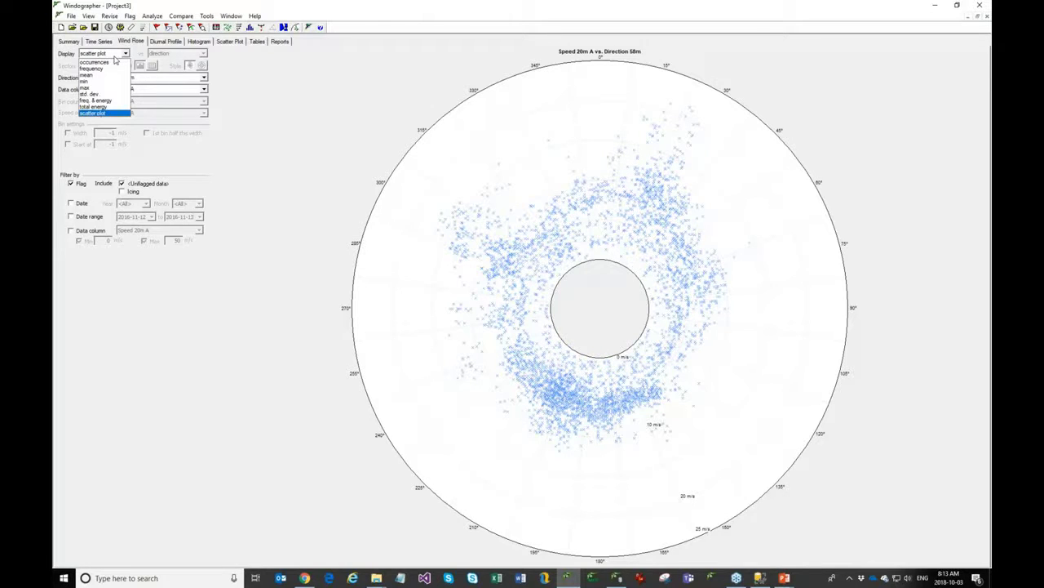
{"action": "left_click", "coordinate": [109, 65]}
{"action": "left_click", "coordinate": [180, 53]}
{"action": "left_click", "coordinate": [170, 91]}
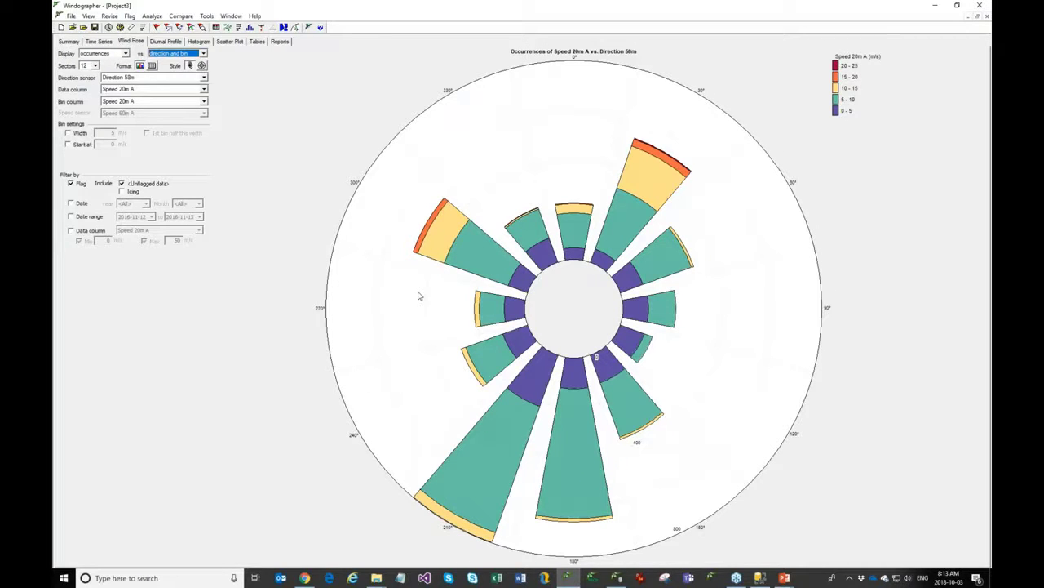
{"action": "left_click", "coordinate": [202, 66]}
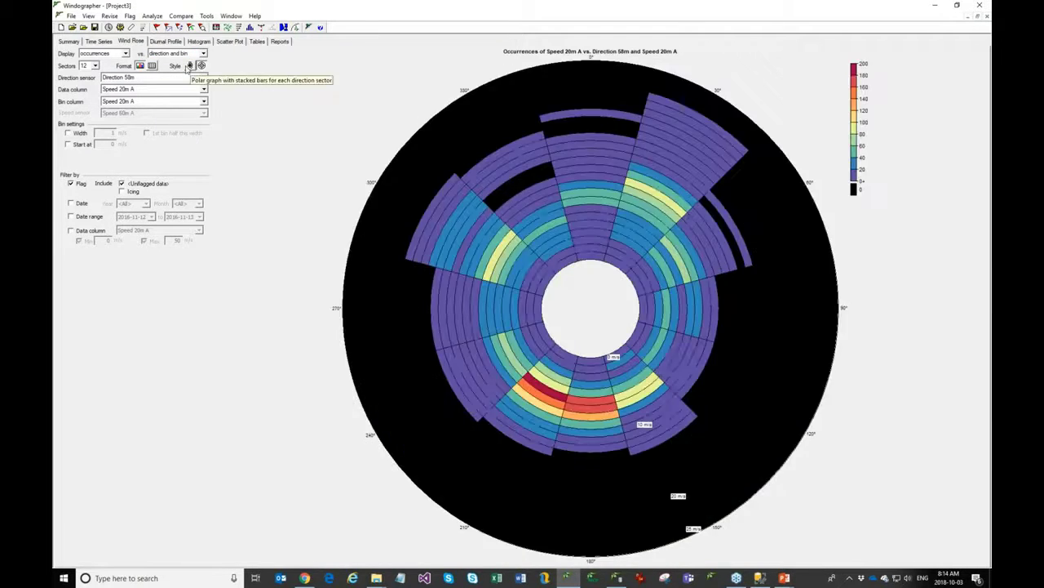
{"action": "left_click", "coordinate": [202, 65]}
Add Temperature 2m to the mean diurnal profile and view the profiles by month and as a single profile.
{"action": "left_click", "coordinate": [155, 41]}
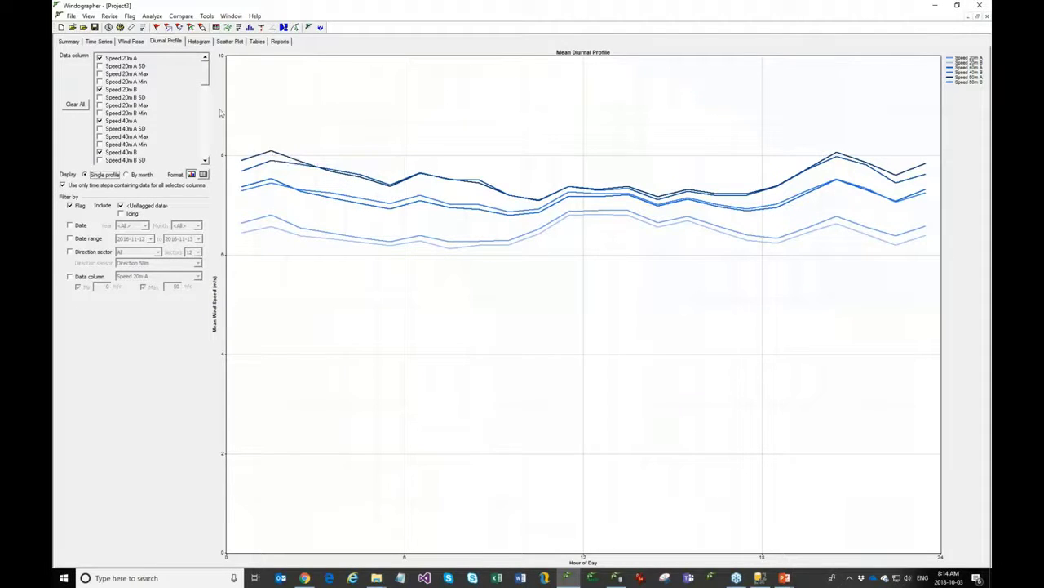
{"action": "left_click_drag", "start_coordinate": [205, 83], "coordinate": [204, 122]}
{"action": "left_click", "coordinate": [122, 121]}
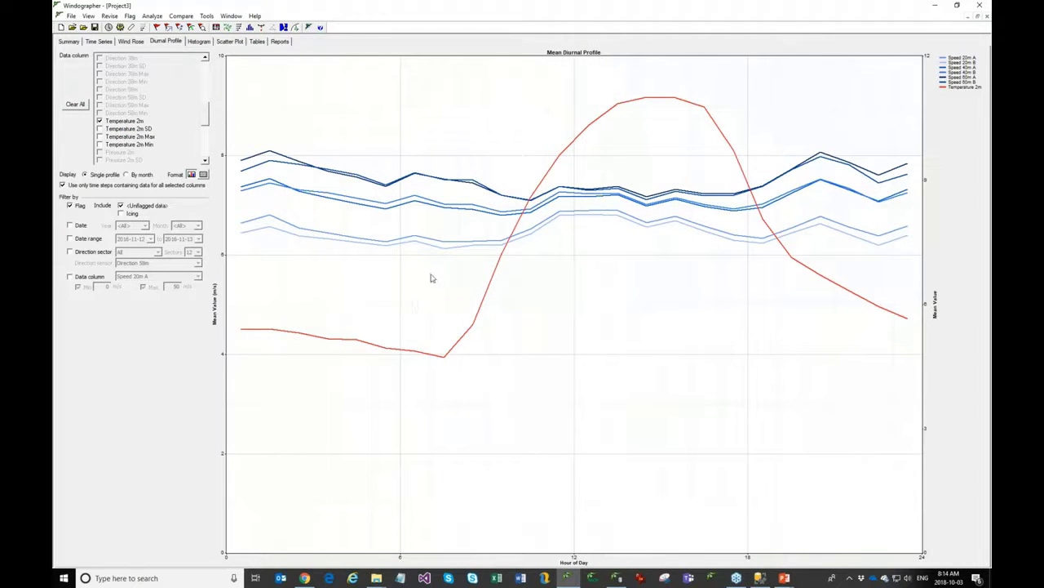
{"action": "left_click", "coordinate": [127, 175]}
{"action": "key", "text": "Left"}
Look through the scatter plot of Speed 60m A versus Speed 60m B, the time series and the Speed 20m A frequency histogram.
{"action": "left_click", "coordinate": [199, 40]}
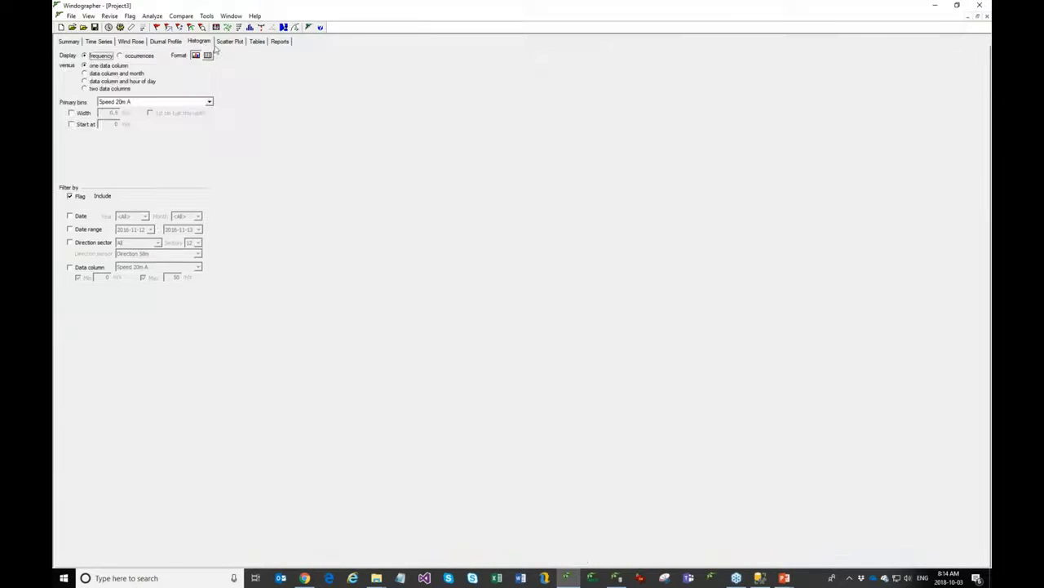
{"action": "left_click", "coordinate": [229, 41]}
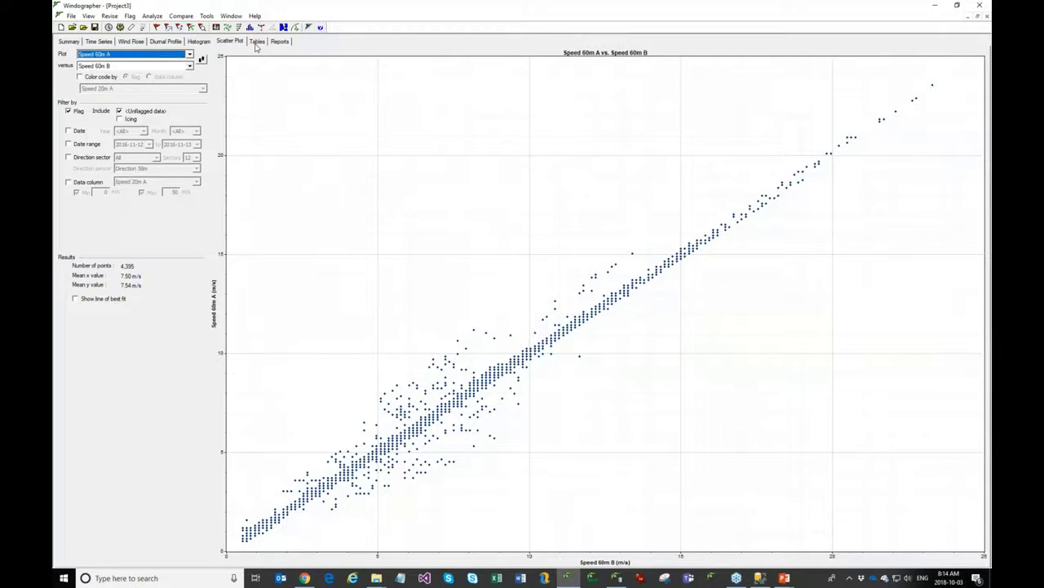
{"action": "left_click", "coordinate": [98, 42]}
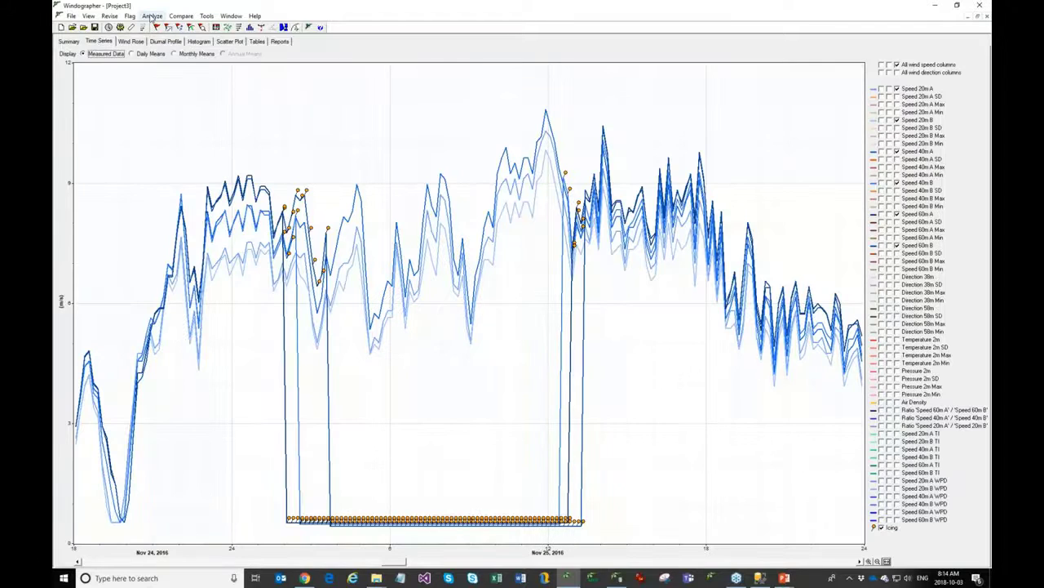
{"action": "left_click", "coordinate": [152, 17]}
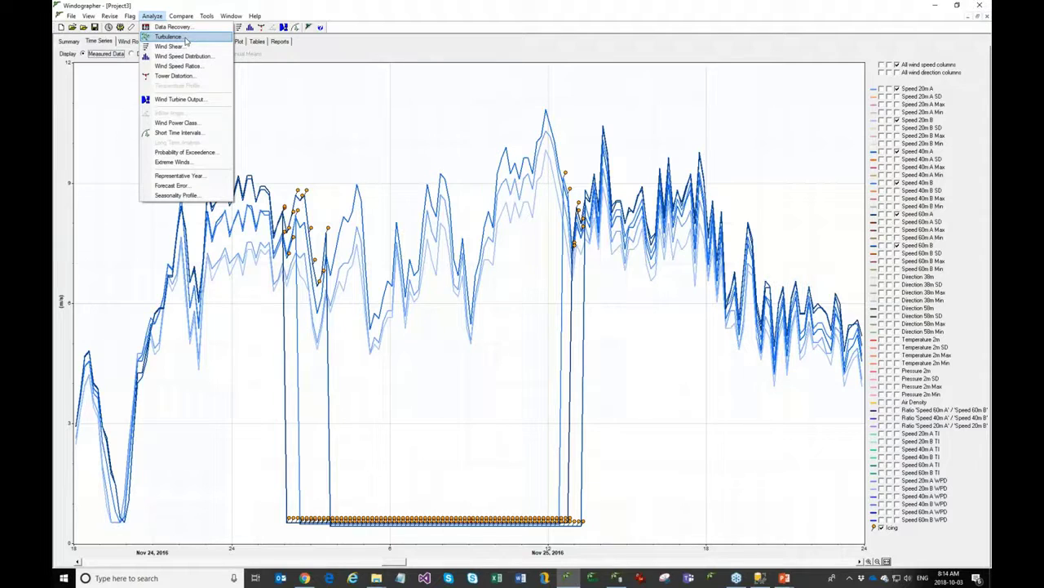
{"action": "left_click", "coordinate": [329, 65]}
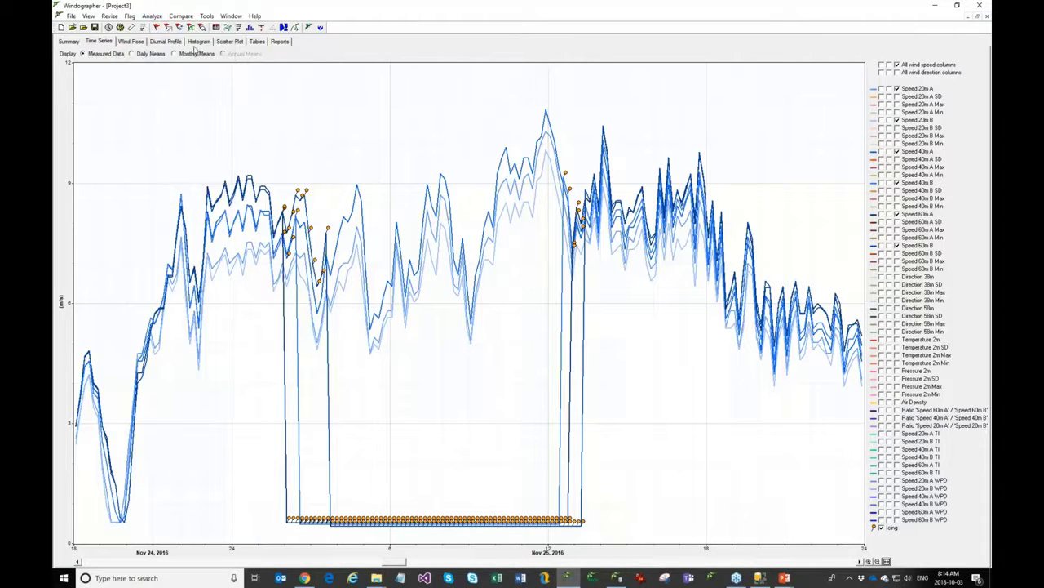
{"action": "left_click", "coordinate": [199, 43]}
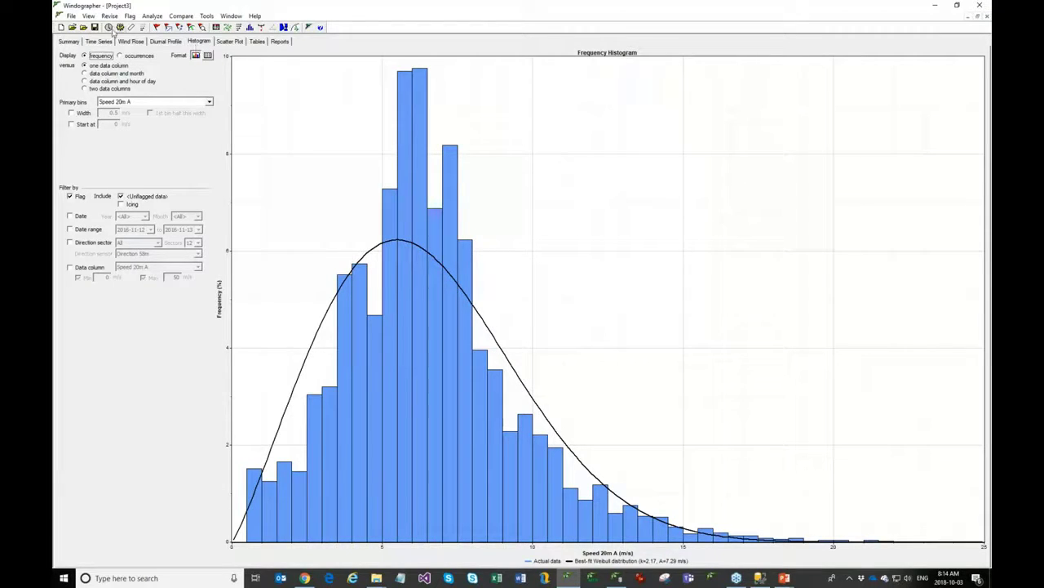
Run the Tower Distortion analysis and enlarge its window to examine the median difference between the paired wind speed sensors.
{"action": "left_click", "coordinate": [152, 16]}
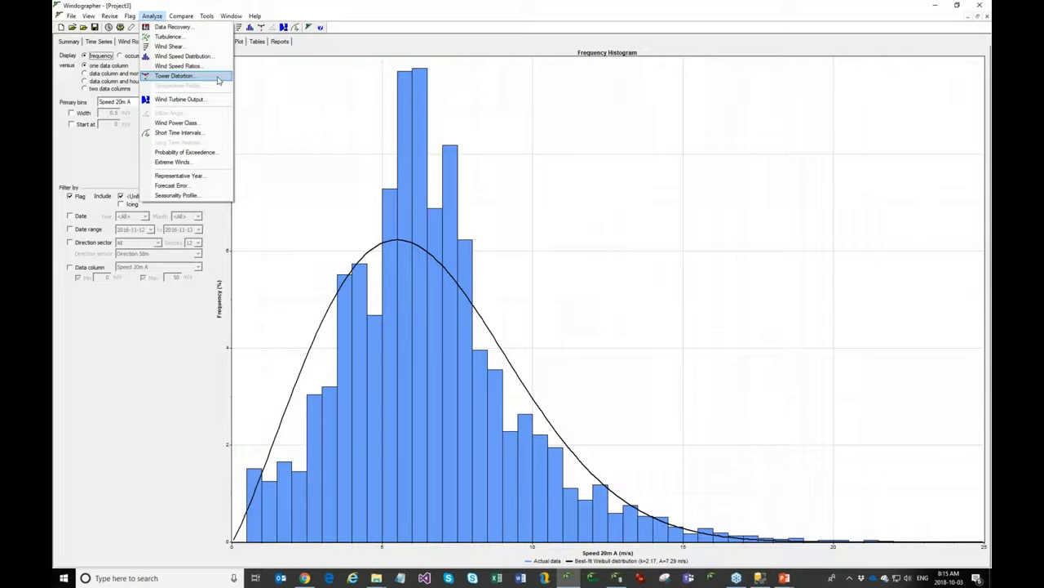
{"action": "left_click", "coordinate": [218, 79]}
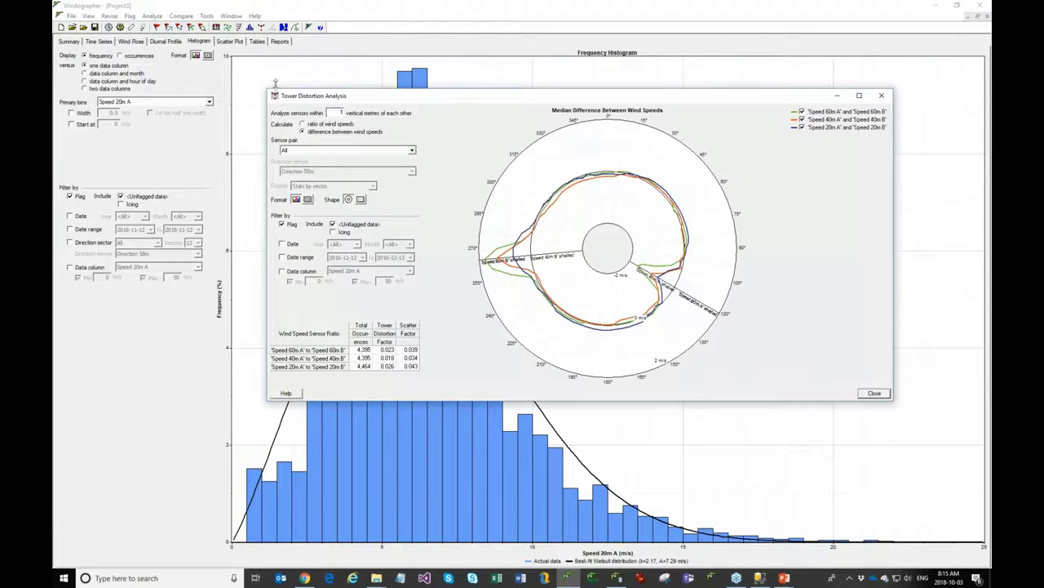
{"action": "left_click_drag", "start_coordinate": [275, 84], "coordinate": [164, 37]}
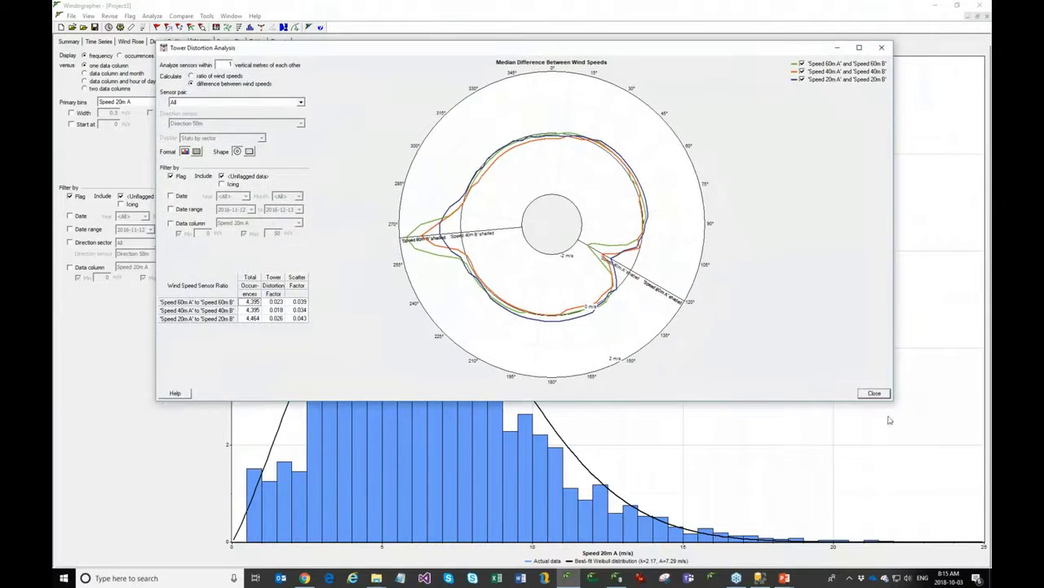
{"action": "left_click_drag", "start_coordinate": [893, 401], "coordinate": [927, 523]}
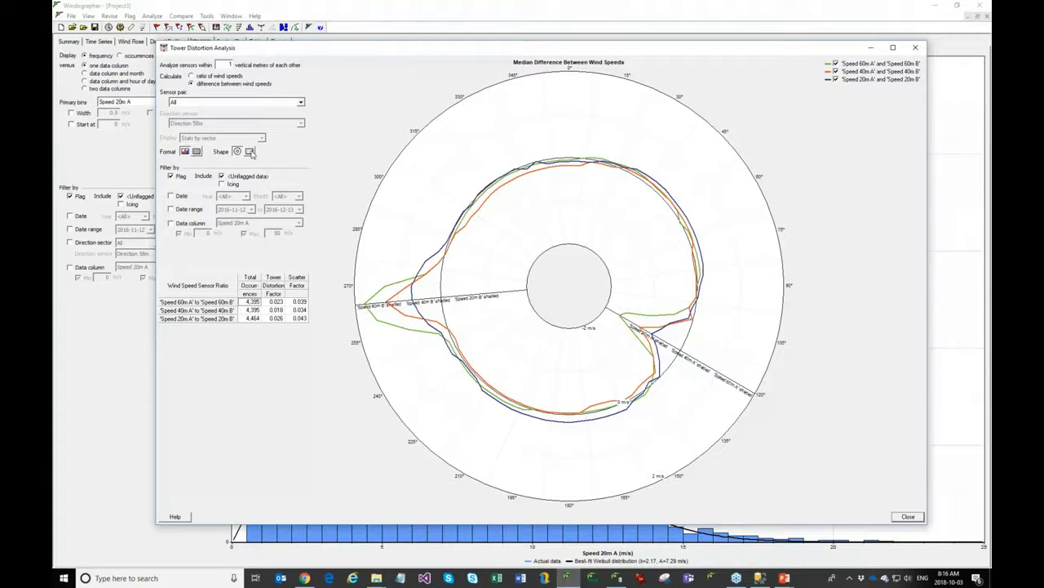
Compare the tower distortion results as a rectangular graph and as a table by direction sector, and close the analysis.
{"action": "left_click", "coordinate": [249, 152]}
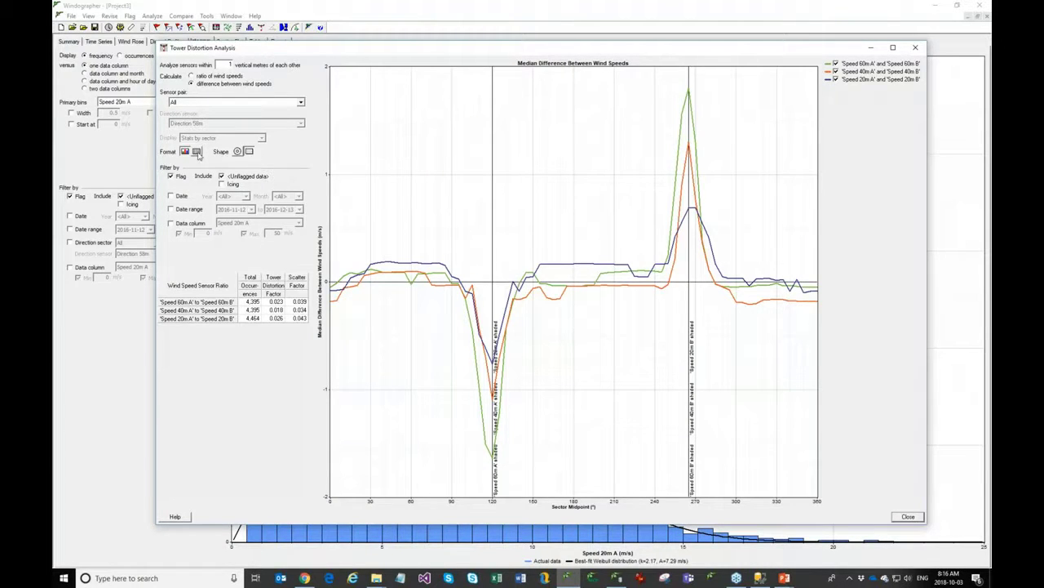
{"action": "left_click", "coordinate": [196, 153]}
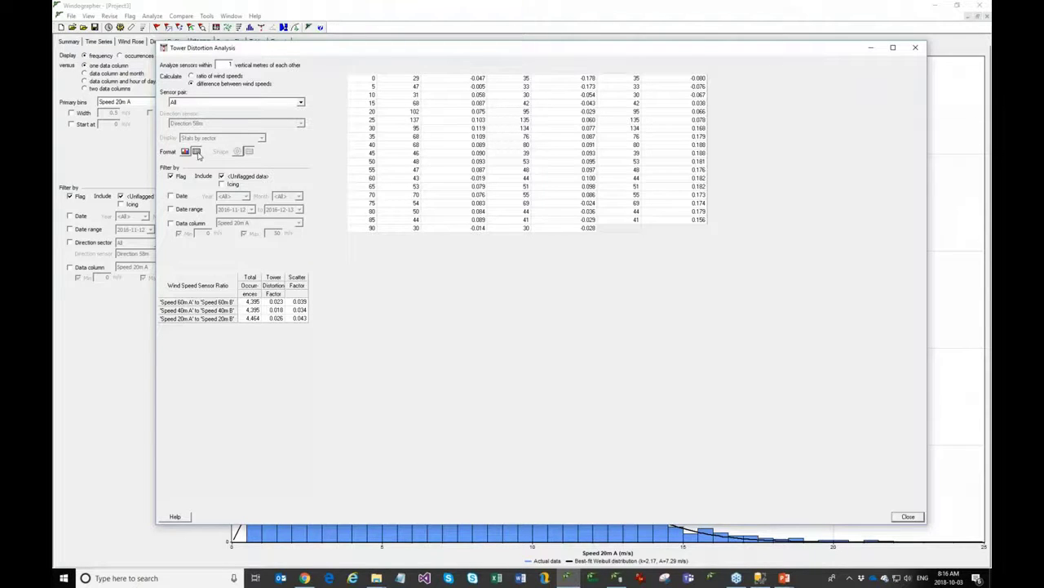
{"action": "left_click", "coordinate": [185, 152]}
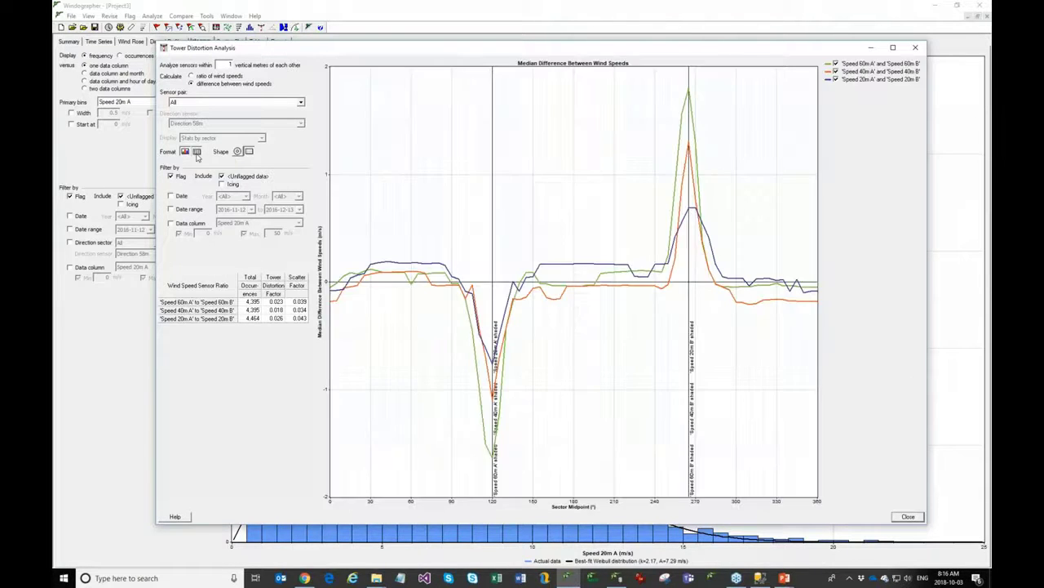
{"action": "left_click", "coordinate": [197, 152]}
{"action": "left_click", "coordinate": [185, 151]}
{"action": "left_click", "coordinate": [197, 152]}
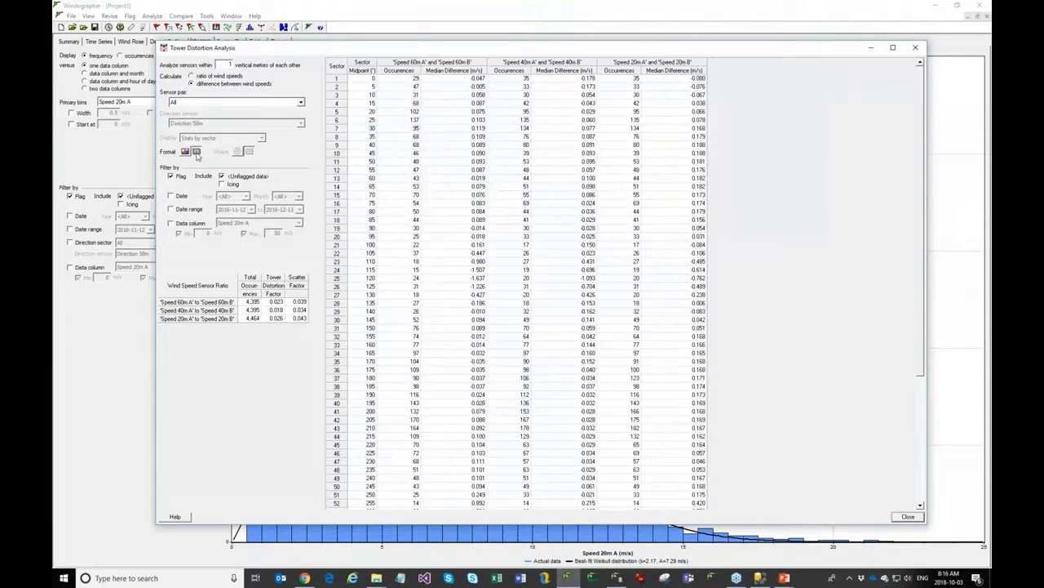
{"action": "left_click", "coordinate": [186, 152]}
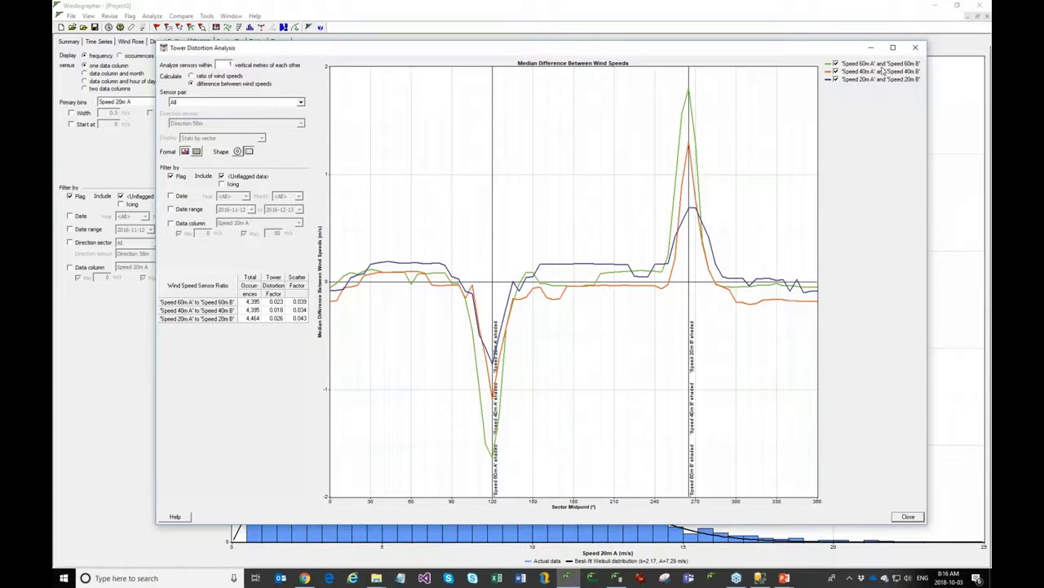
{"action": "left_click", "coordinate": [919, 48]}
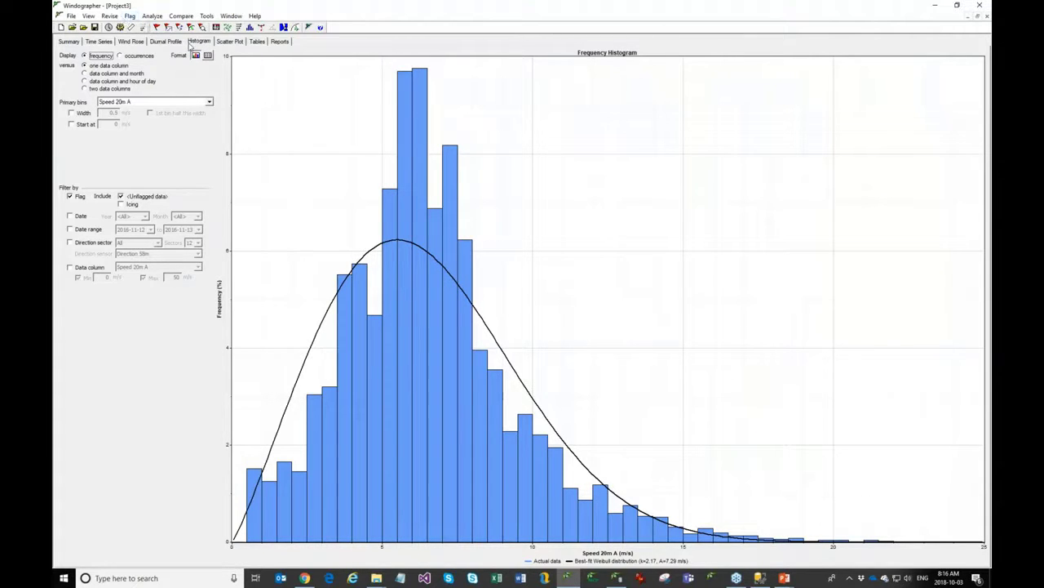
Add a new rule for flagging and name it with the analyst's first name in possessive form followed by "tower shading rule".
{"action": "left_click", "coordinate": [180, 28]}
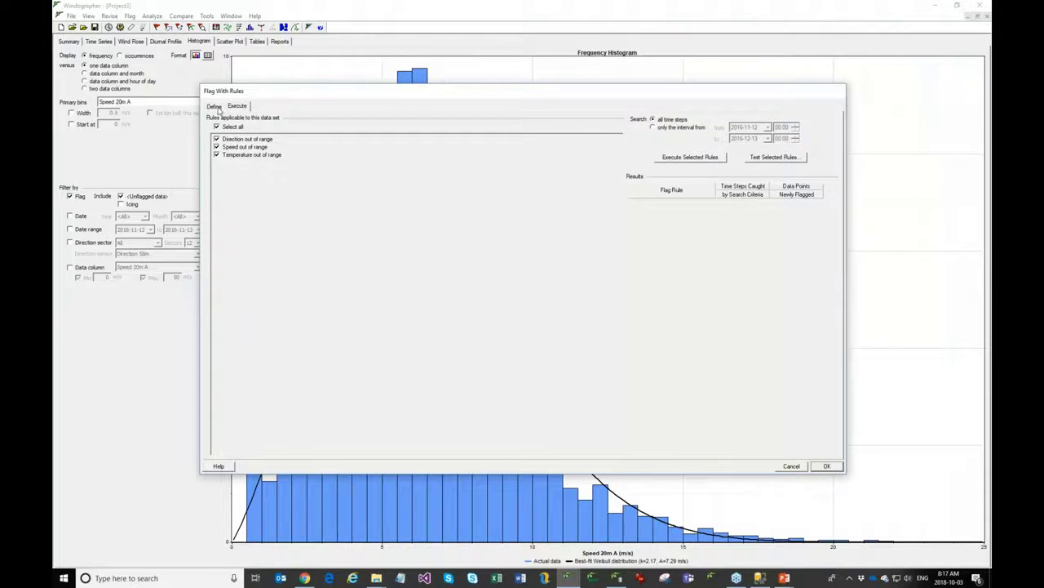
{"action": "left_click", "coordinate": [215, 108]}
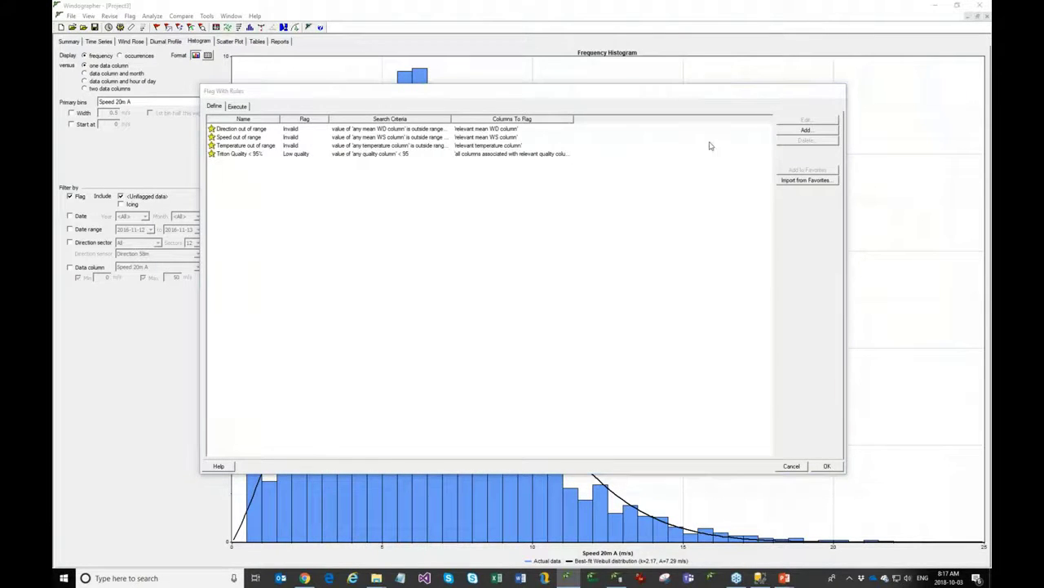
{"action": "left_click", "coordinate": [806, 130]}
{"action": "left_click", "coordinate": [492, 232]}
{"action": "scroll", "coordinate": [496, 329], "scroll_direction": "down", "scroll_amount": 5}
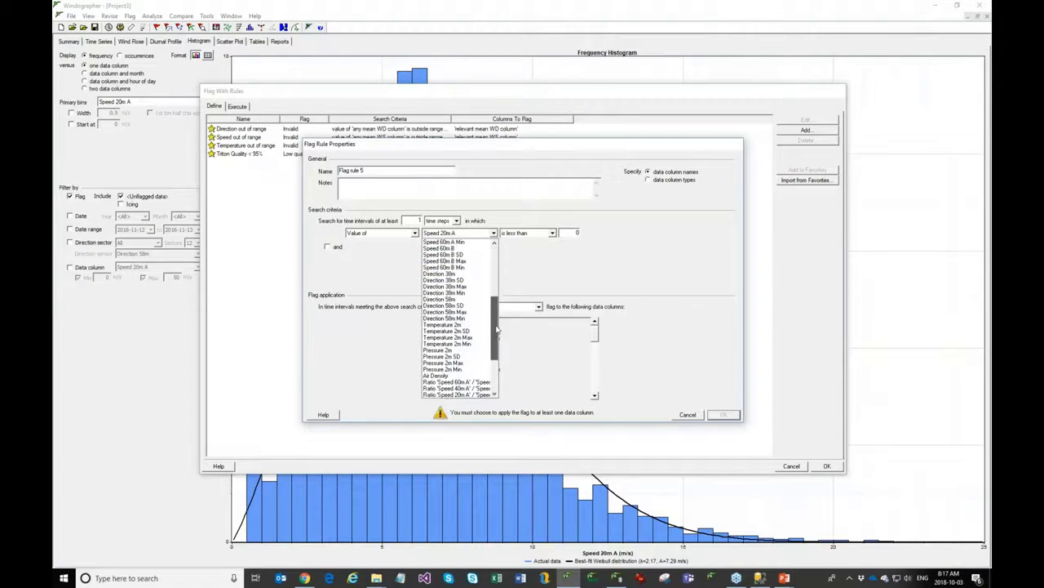
{"action": "left_click", "coordinate": [441, 273]}
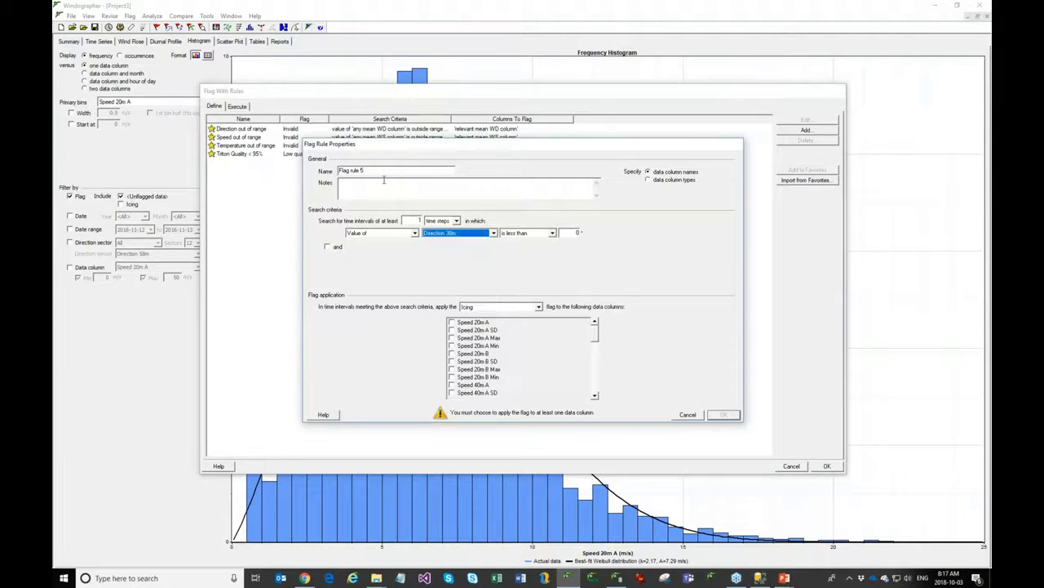
{"action": "left_click_drag", "start_coordinate": [377, 171], "coordinate": [274, 180]}
{"action": "type", "text": "Tom"}
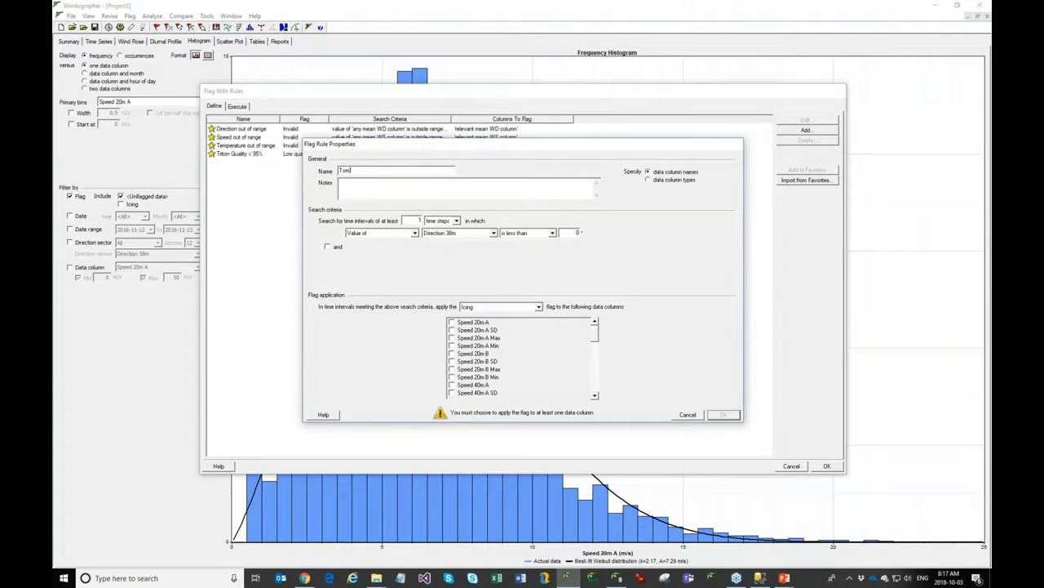
{"action": "type", "text": "'s tower shading rule"}
Set the rule to find time steps with Direction 58m within 230 to 290° and apply the Tower shading flag.
{"action": "left_click", "coordinate": [471, 237]}
{"action": "left_click", "coordinate": [454, 270]}
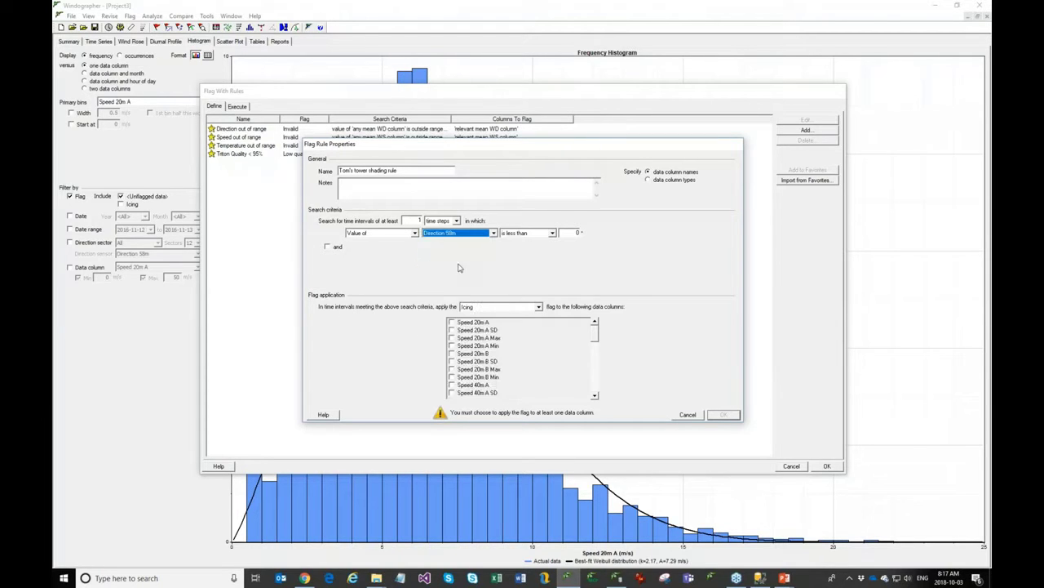
{"action": "left_click", "coordinate": [529, 233]}
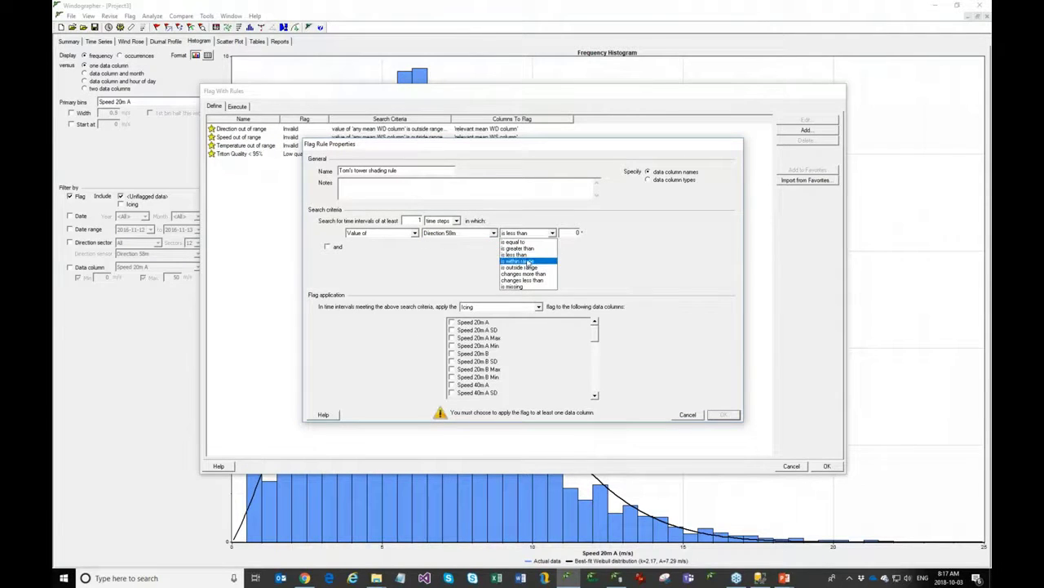
{"action": "left_click", "coordinate": [528, 261]}
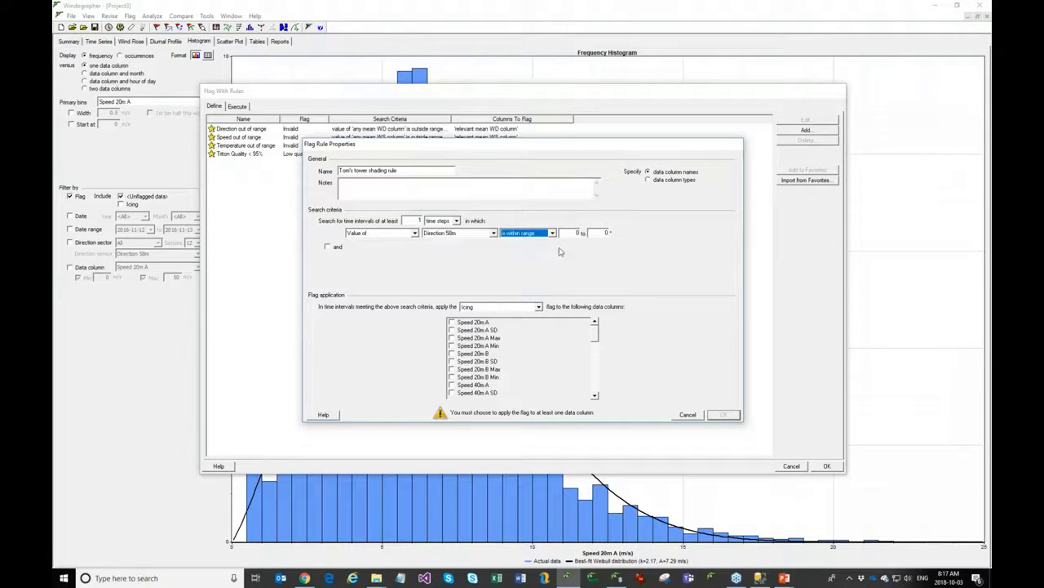
{"action": "left_click", "coordinate": [570, 236]}
{"action": "type", "text": "230"}
{"action": "key", "text": "Tab"}
{"action": "type", "text": "290"}
{"action": "left_click", "coordinate": [487, 308]}
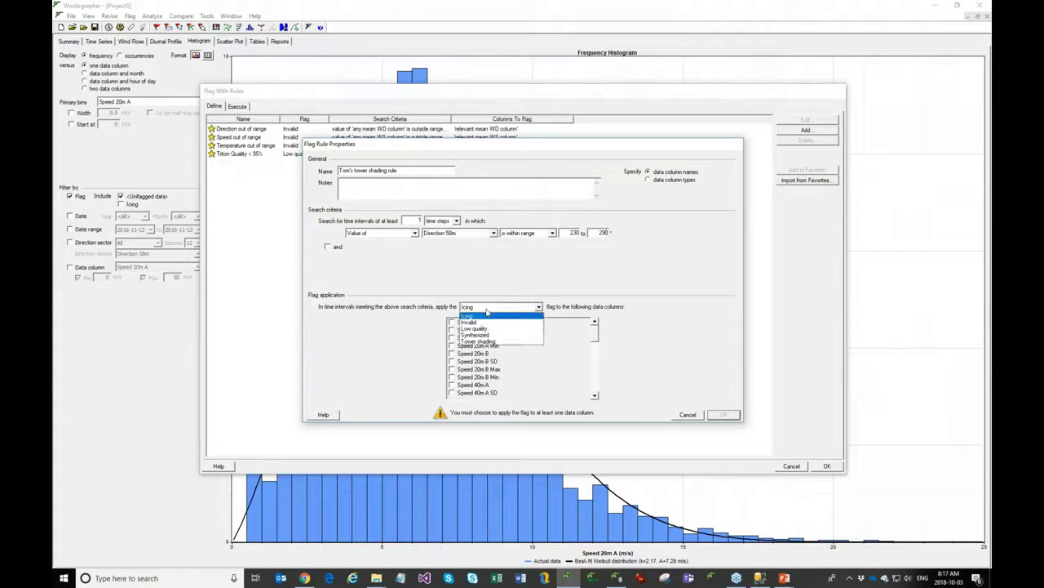
{"action": "left_click", "coordinate": [483, 345]}
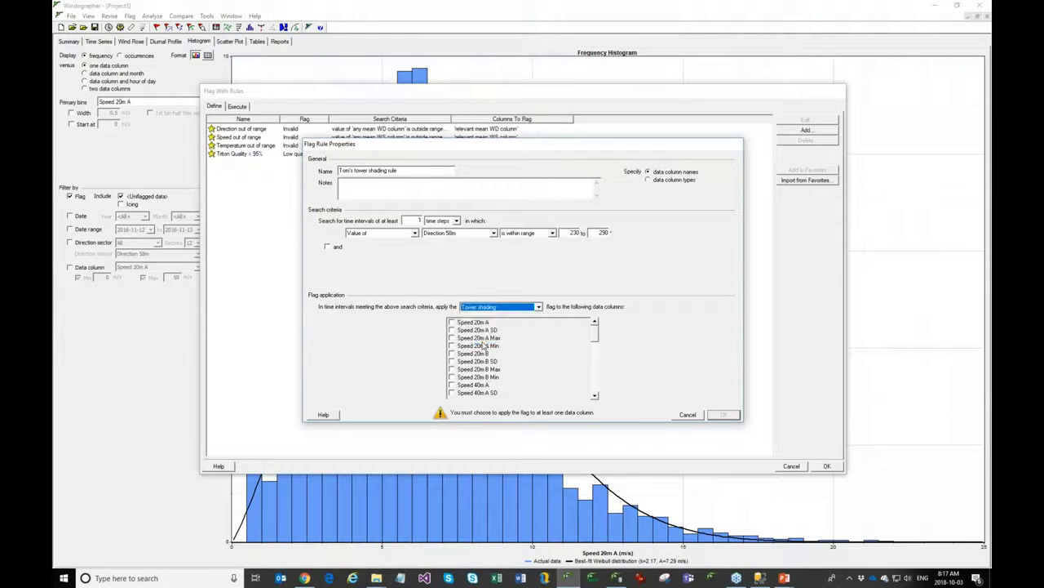
Choose Speed 20m A and Speed 40m A as the columns the rule flags, and discard the rule without saving.
{"action": "left_click", "coordinate": [452, 323]}
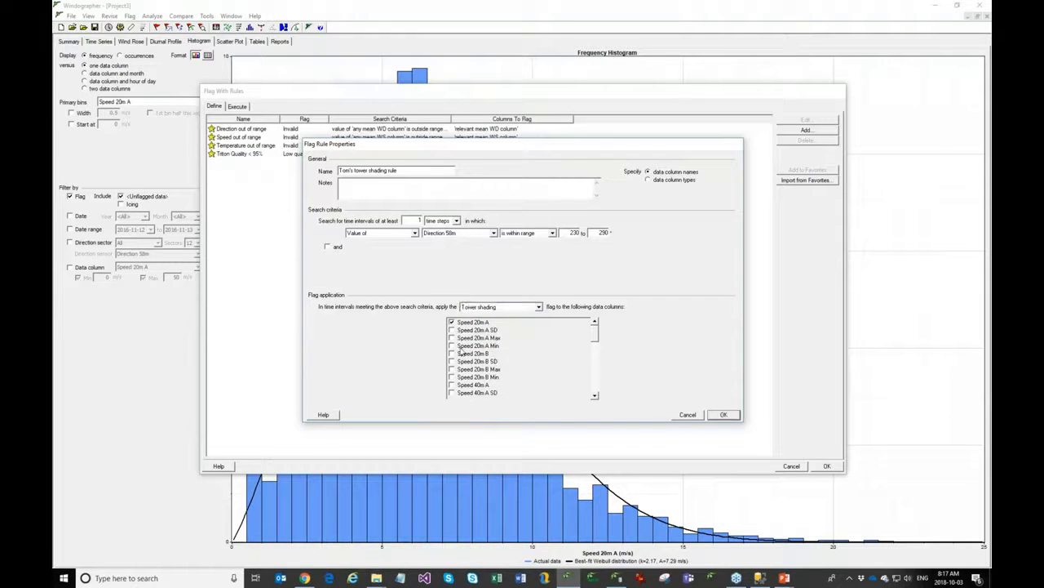
{"action": "left_click", "coordinate": [485, 385]}
{"action": "left_click_drag", "start_coordinate": [596, 336], "coordinate": [577, 354]}
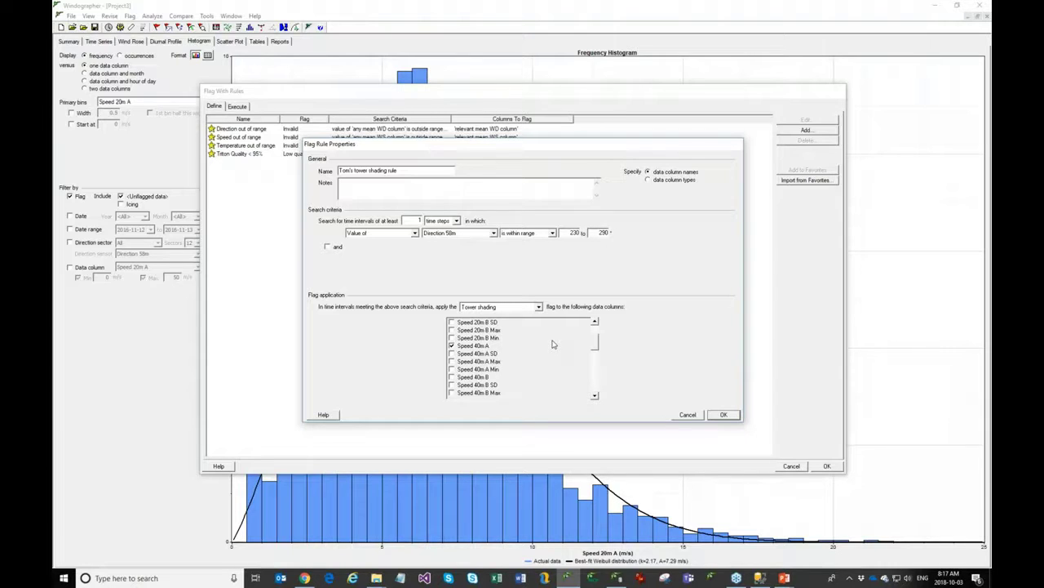
{"action": "left_click", "coordinate": [688, 415]}
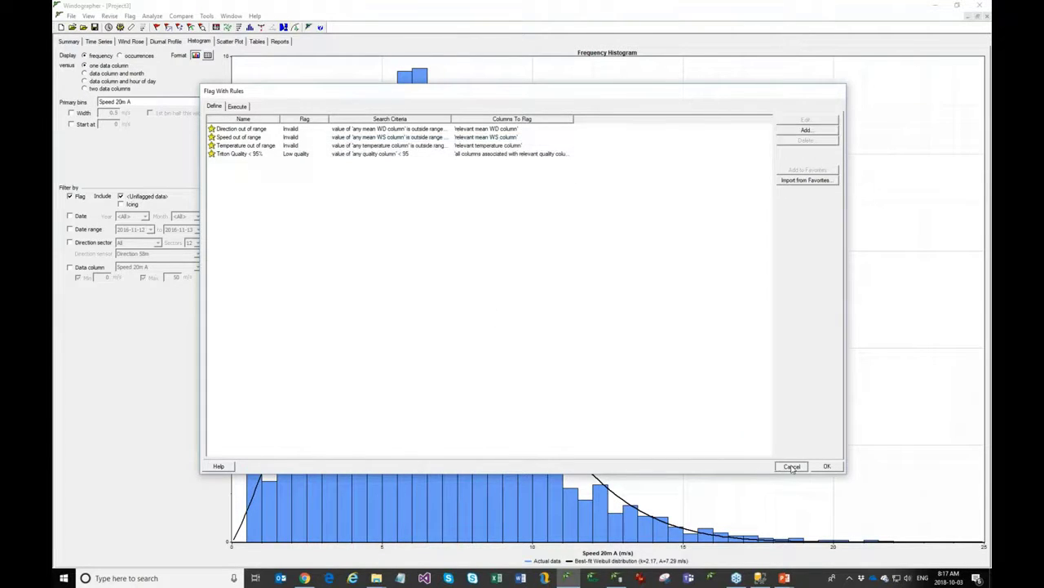
{"action": "left_click", "coordinate": [791, 466]}
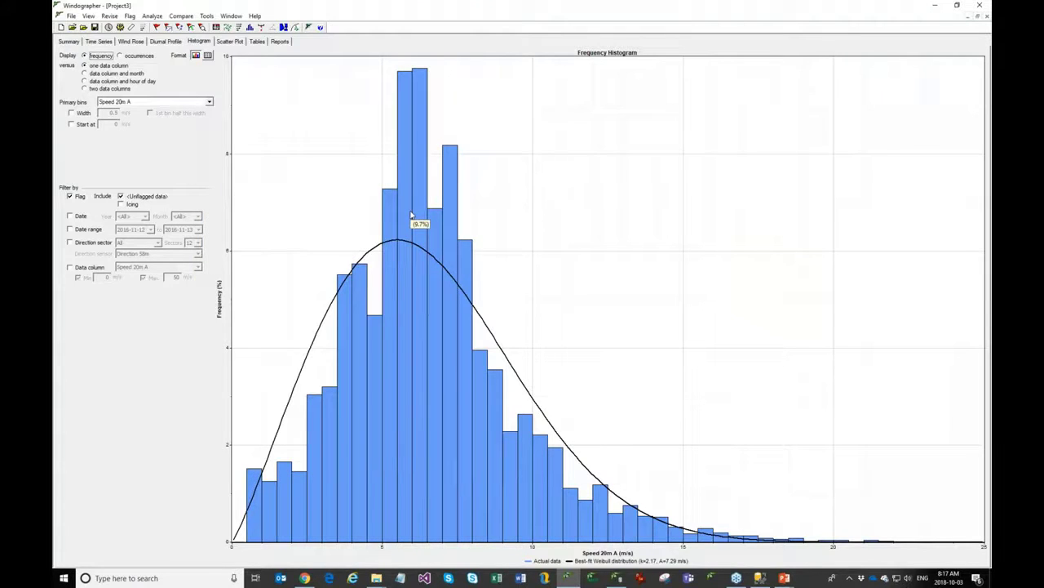
Start Flag Tower Shading, examine the rules based on the detected shading pattern, and return to basing them on boom orientation.
{"action": "left_click", "coordinate": [129, 16]}
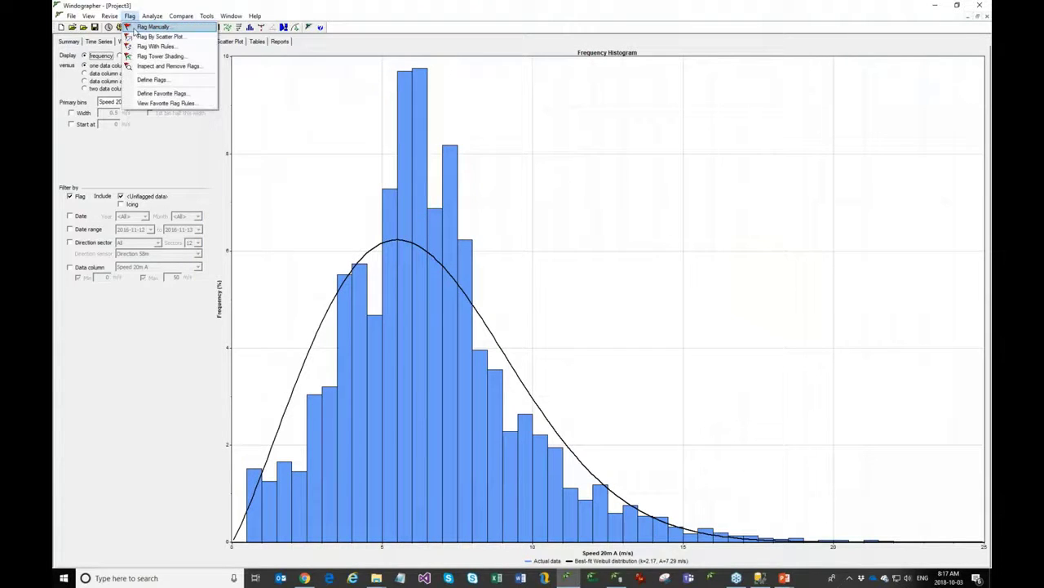
{"action": "left_click", "coordinate": [163, 56]}
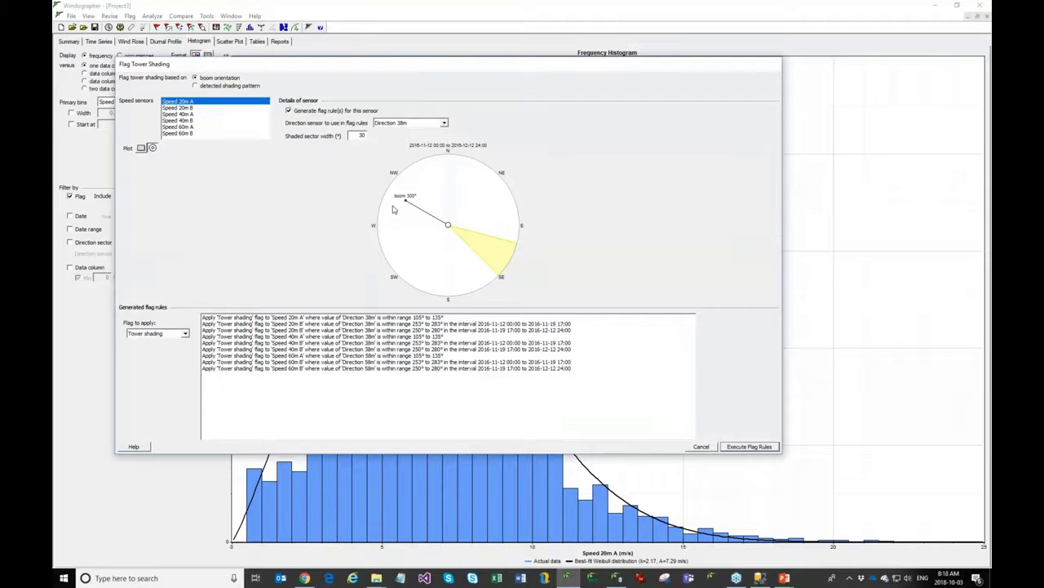
{"action": "left_click", "coordinate": [224, 85]}
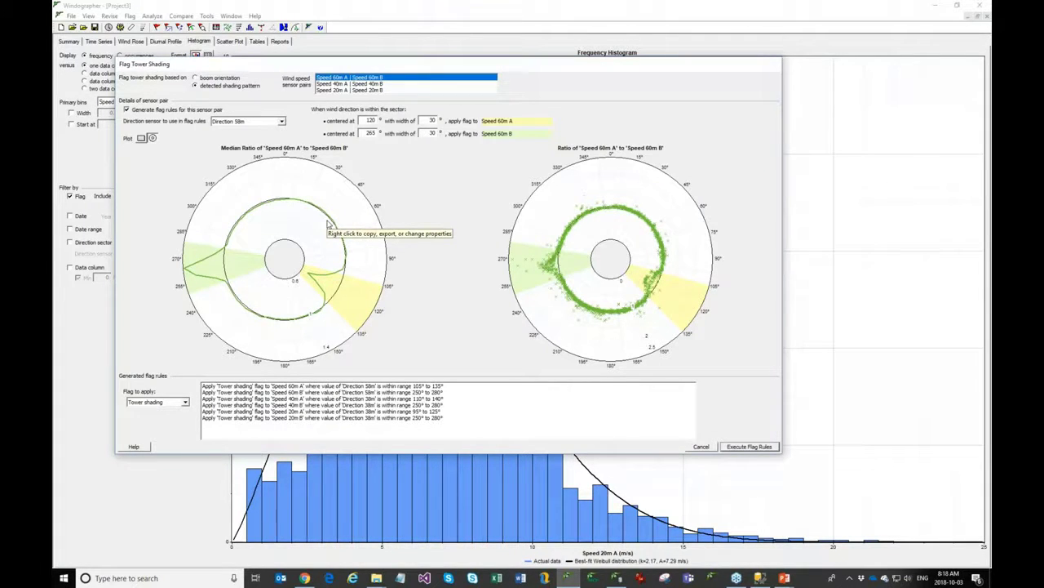
{"action": "left_click", "coordinate": [220, 78]}
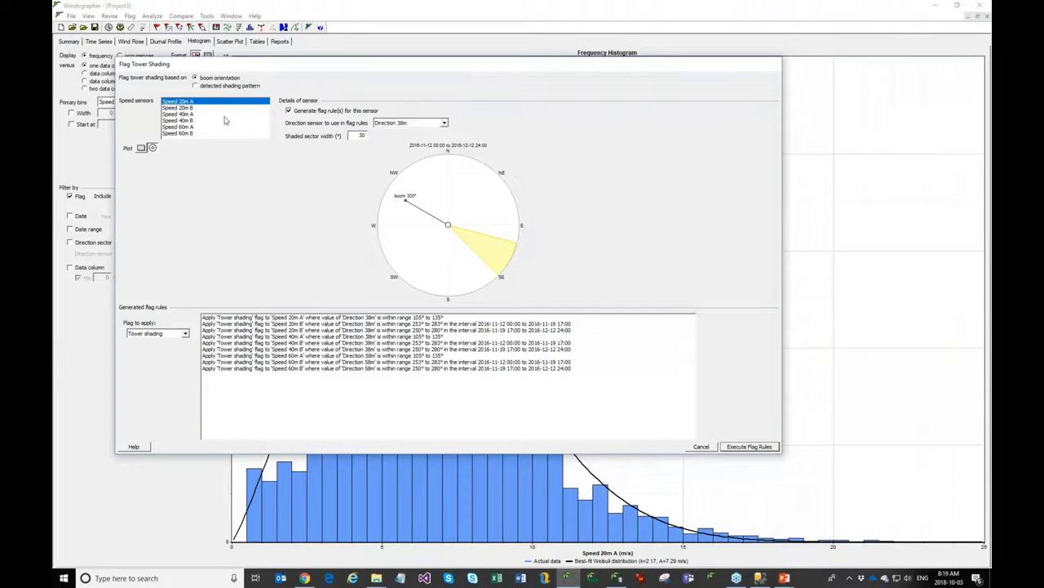
Review the shaded sectors of the individual 20m, 40m and 60m speed sensors and execute the generated Tower shading flag rules.
{"action": "left_click", "coordinate": [197, 108]}
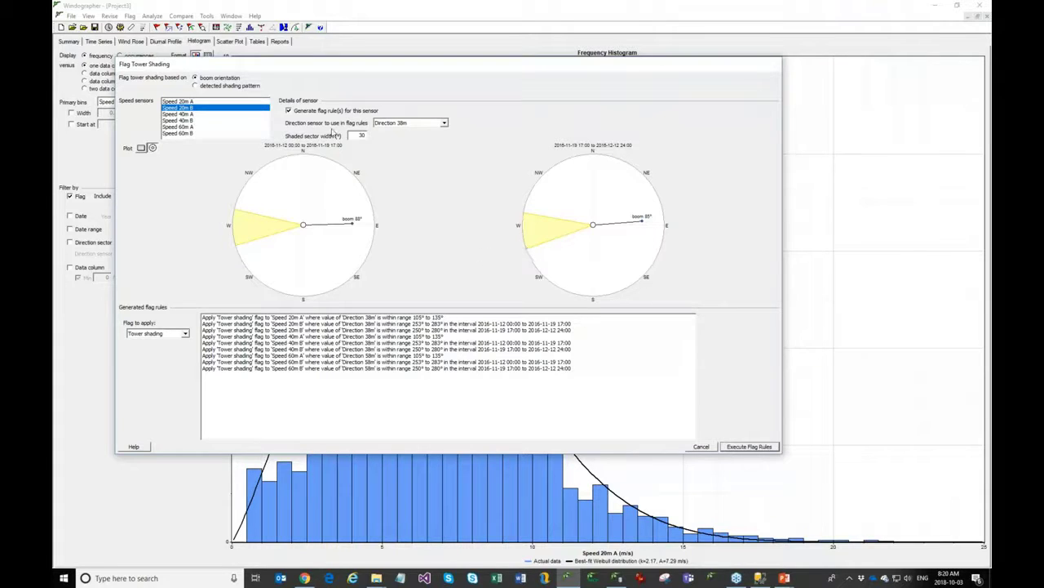
{"action": "left_click", "coordinate": [210, 114]}
{"action": "left_click", "coordinate": [202, 121]}
{"action": "left_click", "coordinate": [196, 126]}
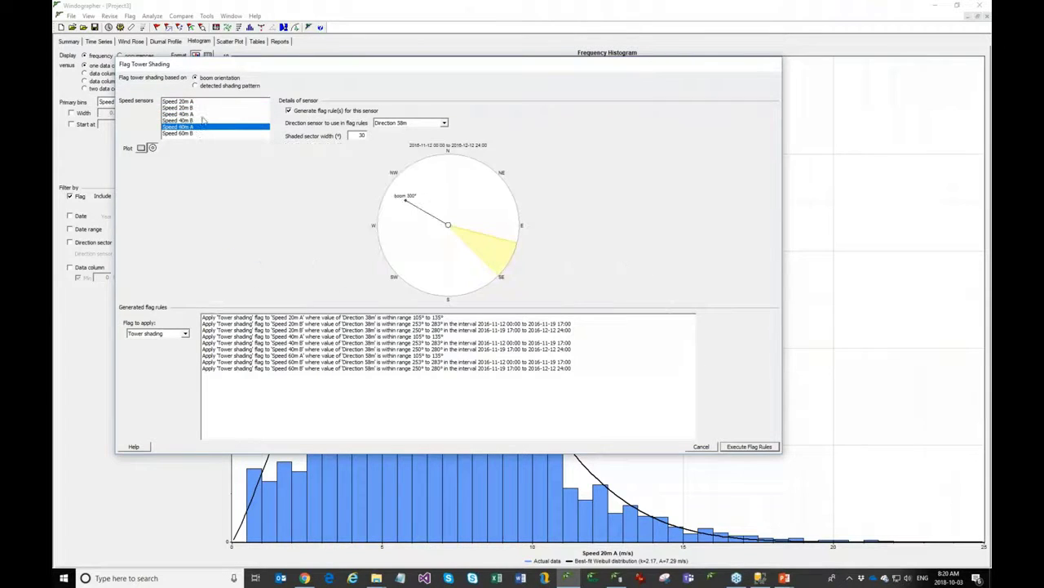
{"action": "left_click", "coordinate": [204, 114]}
{"action": "left_click", "coordinate": [196, 101]}
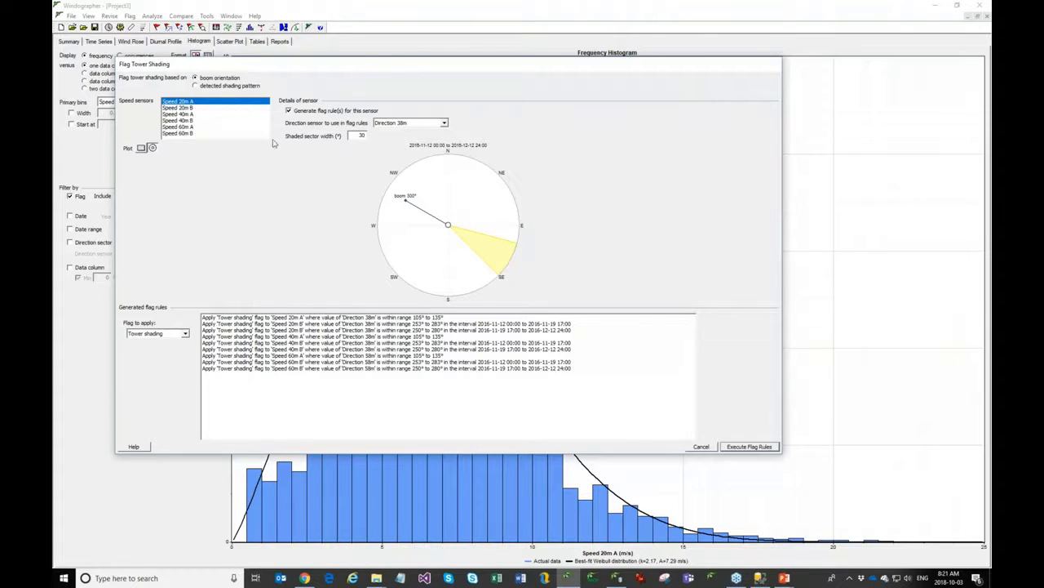
{"action": "left_click", "coordinate": [198, 115]}
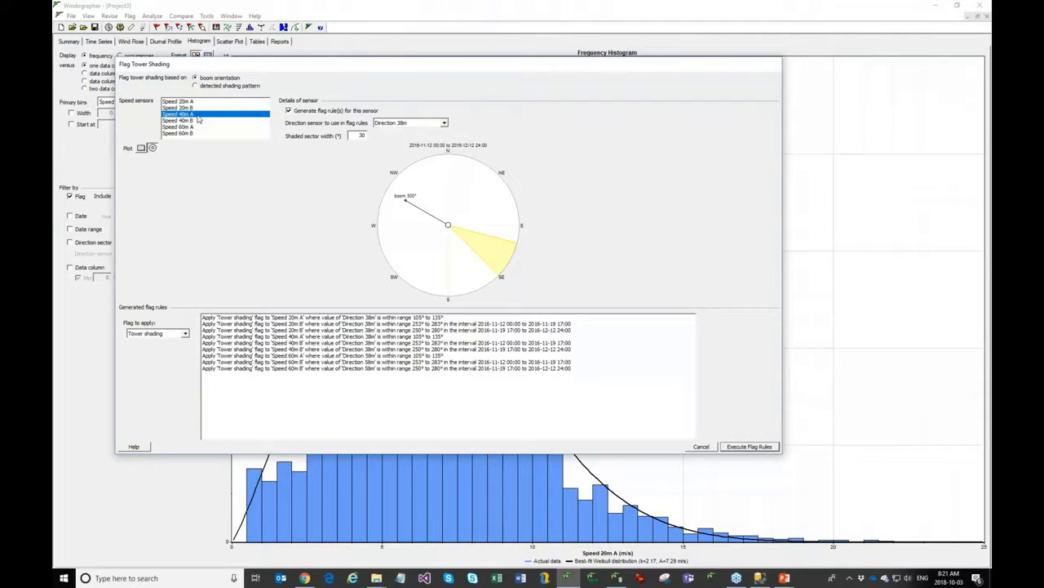
{"action": "left_click", "coordinate": [758, 449]}
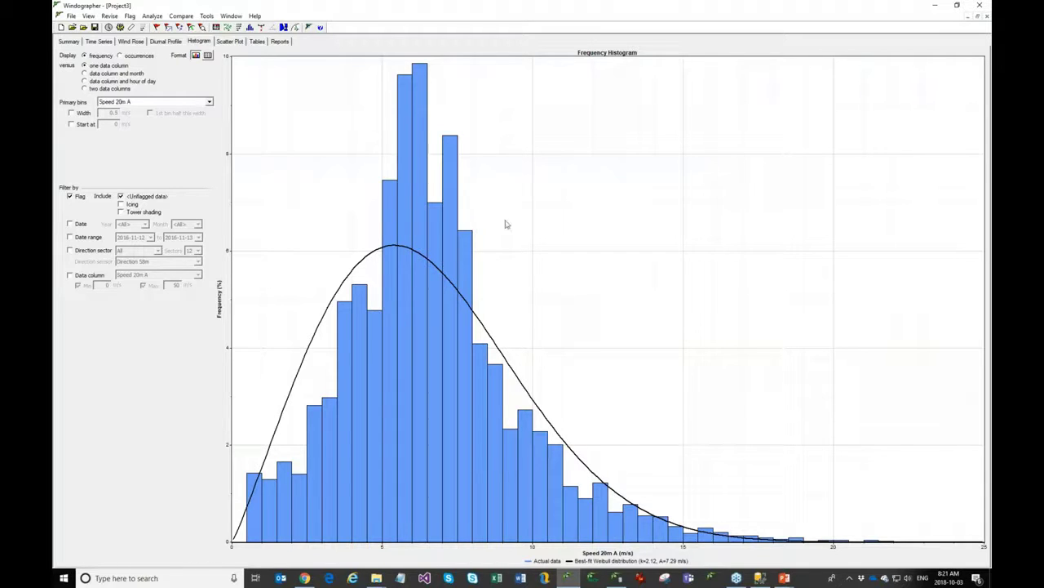
Examine the icing and tower shading flags on the wind speed time series, from the whole period down to a few hours.
{"action": "left_click", "coordinate": [94, 41]}
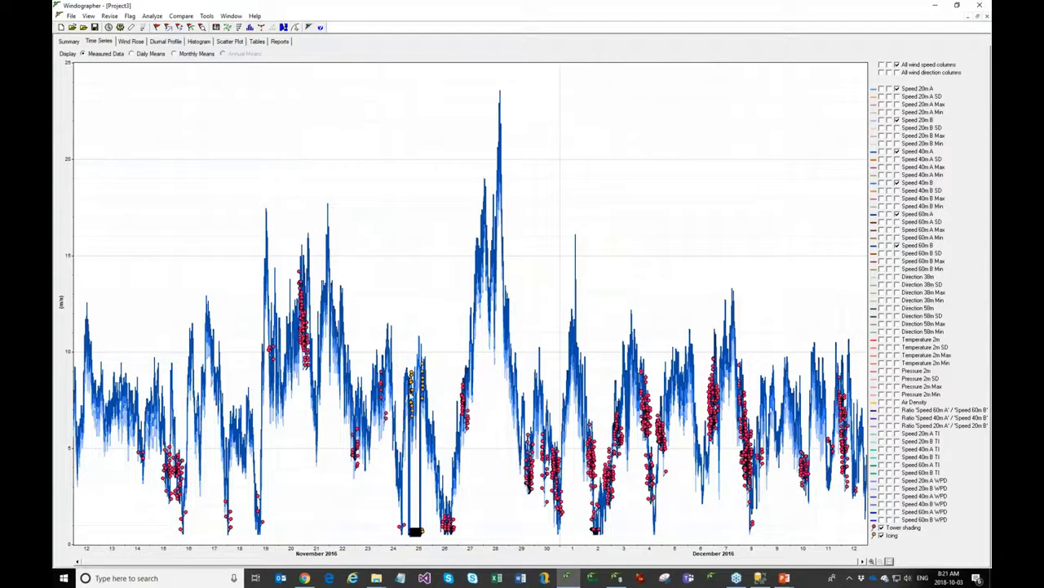
{"action": "left_click_drag", "start_coordinate": [421, 531], "coordinate": [398, 531]}
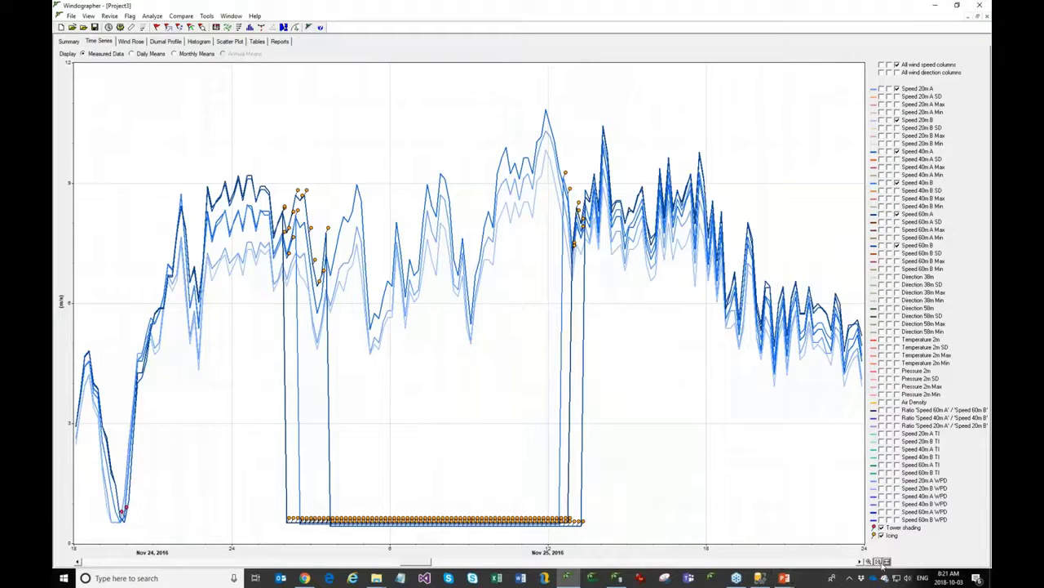
{"action": "left_click", "coordinate": [887, 561]}
{"action": "left_click", "coordinate": [881, 562]}
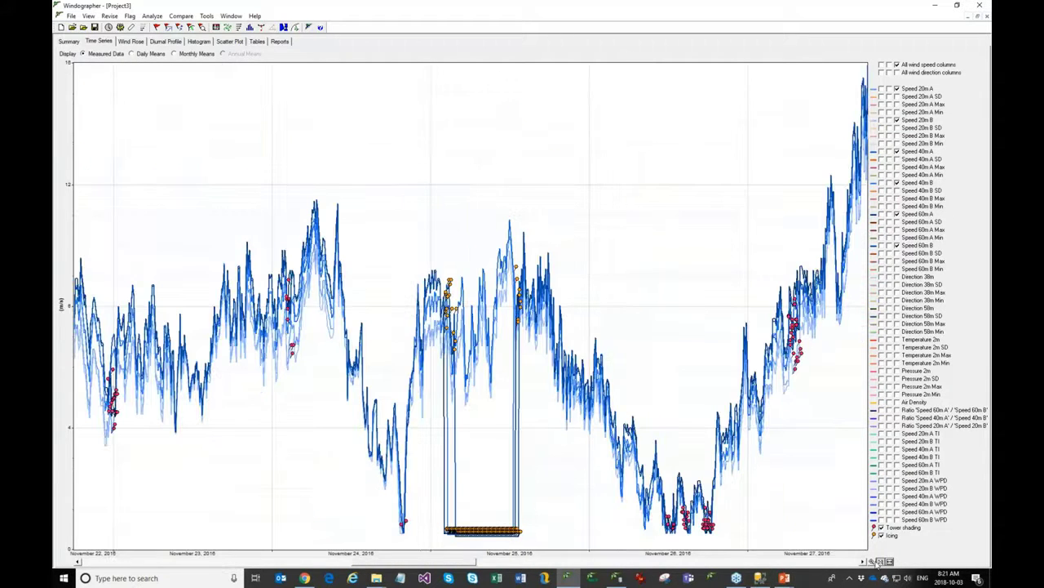
{"action": "scroll", "coordinate": [473, 513], "scroll_direction": "up", "scroll_amount": 5}
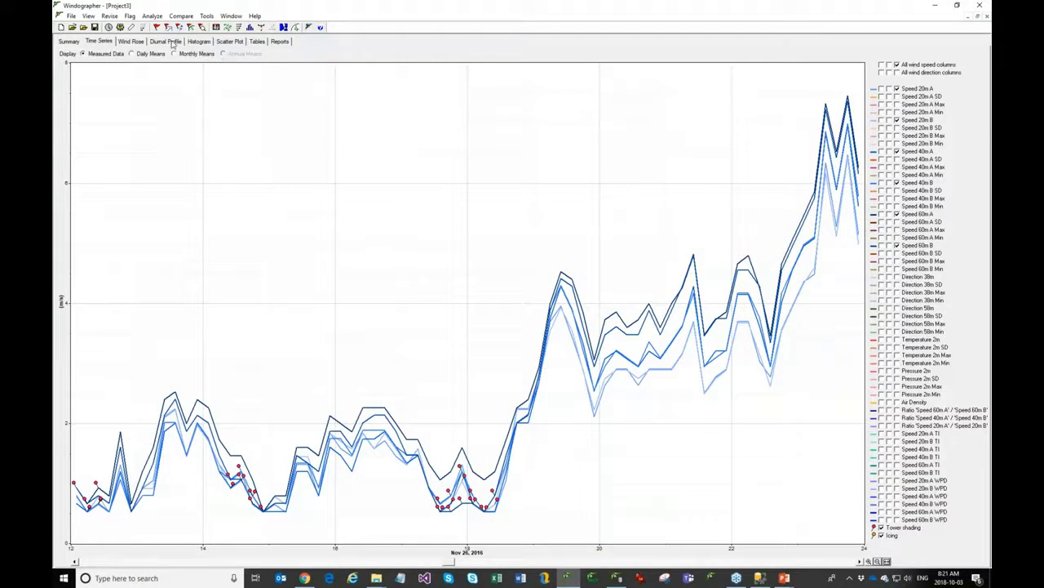
Toggle the tower-shaded data in the wind rose of Speed 20m A, and return to the time series graph.
{"action": "left_click", "coordinate": [131, 41]}
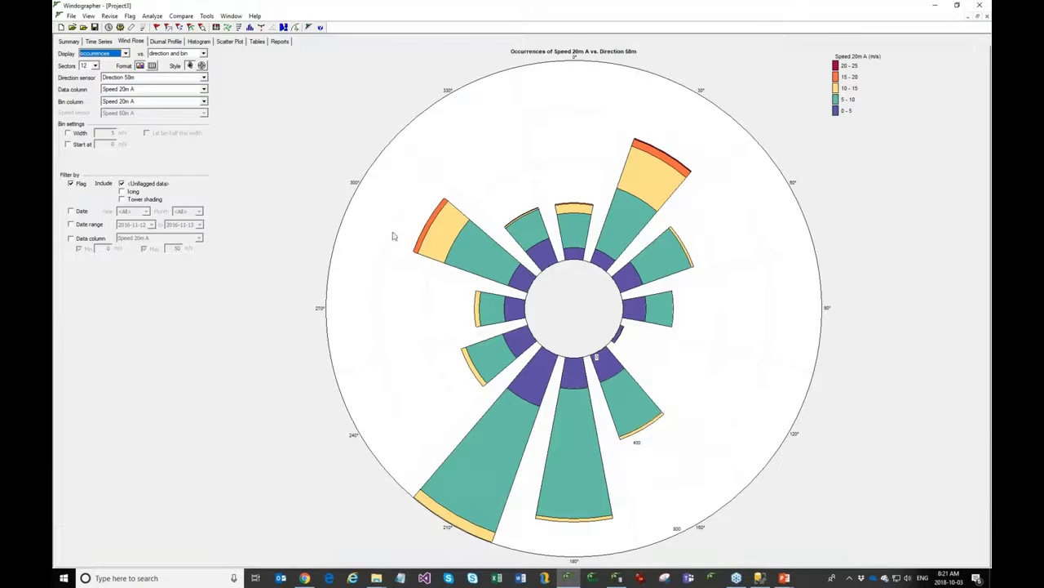
{"action": "left_click", "coordinate": [135, 201]}
{"action": "left_click", "coordinate": [99, 42]}
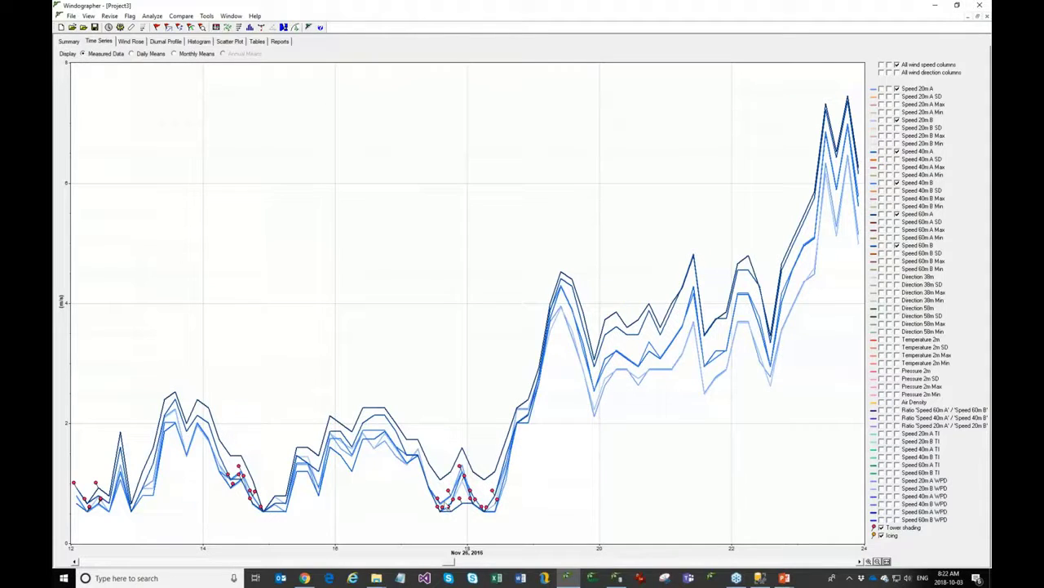
Show the scatter plot of Speed 60m A versus Speed 60m B with the Icing and Tower shading data included.
{"action": "left_click", "coordinate": [230, 41]}
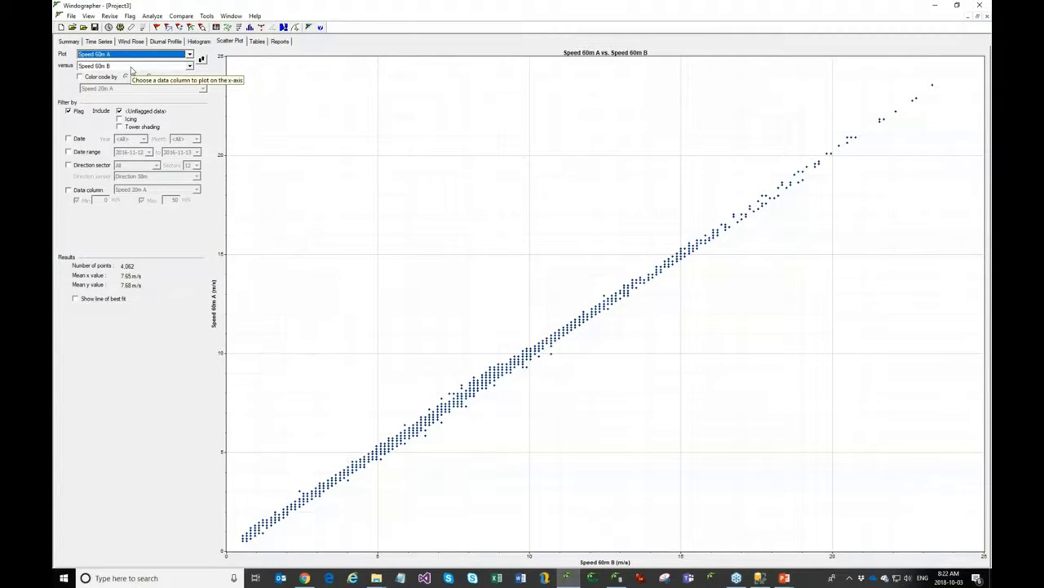
{"action": "left_click", "coordinate": [130, 69]}
{"action": "left_click", "coordinate": [171, 118]}
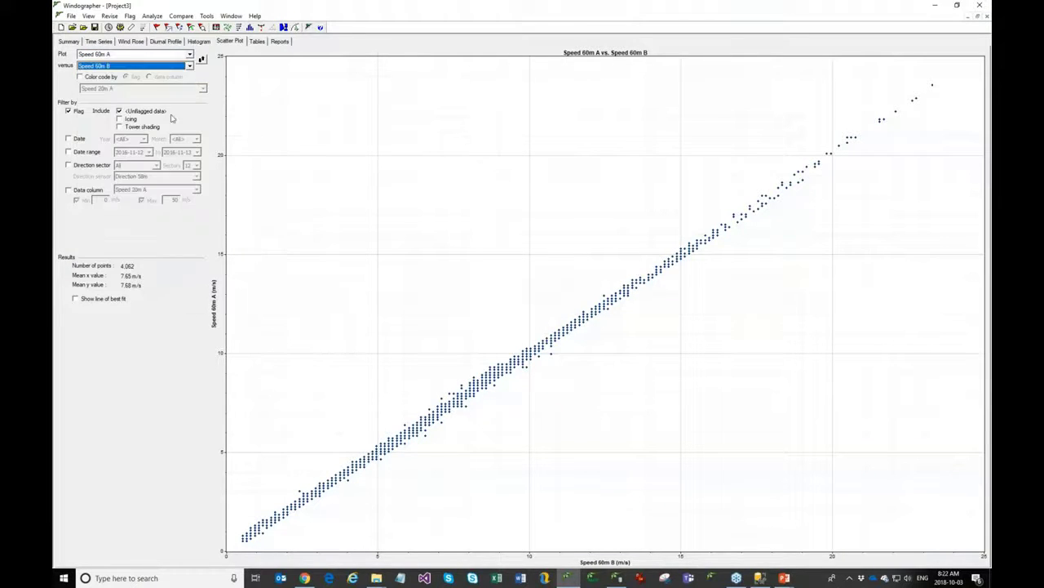
{"action": "left_click", "coordinate": [119, 119]}
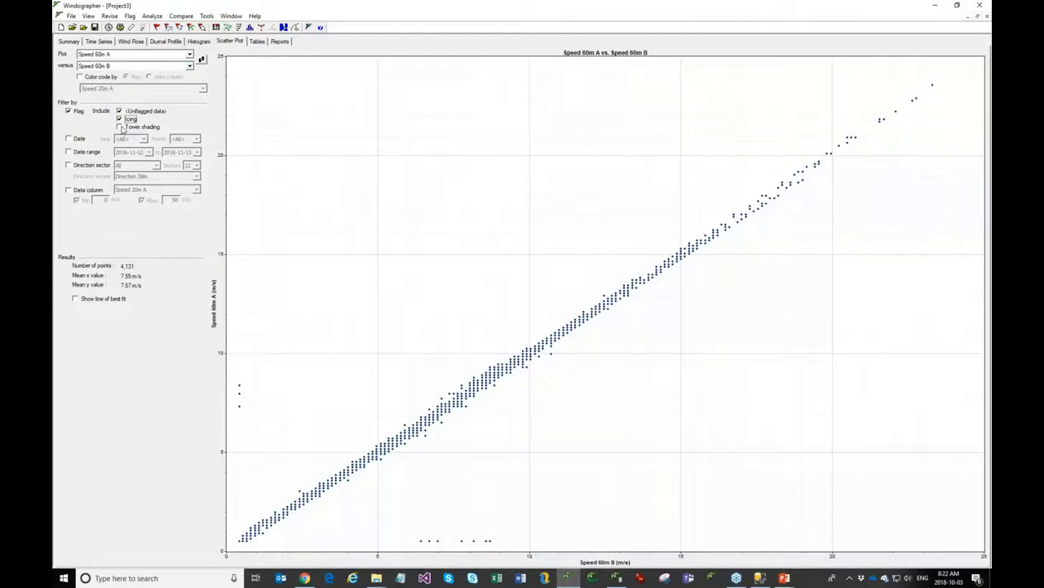
{"action": "left_click", "coordinate": [119, 127]}
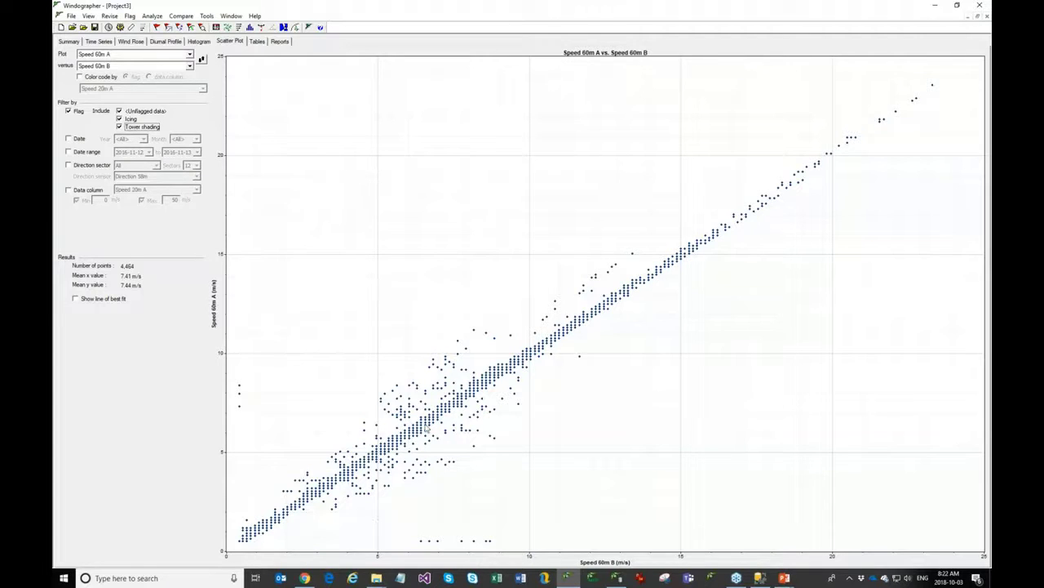
{"action": "mouse_move", "coordinate": [425, 427]}
Compare the scatter plot with and without the Icing and Tower shading data, and color code the points by flag with both included.
{"action": "left_click", "coordinate": [119, 127]}
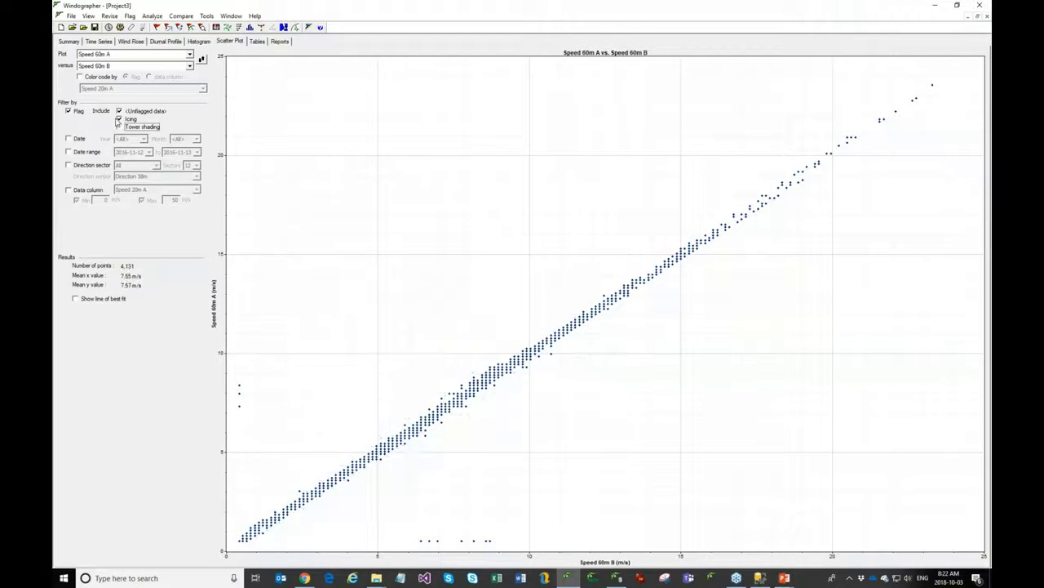
{"action": "left_click", "coordinate": [119, 119]}
{"action": "left_click", "coordinate": [119, 119]}
{"action": "left_click", "coordinate": [119, 128]}
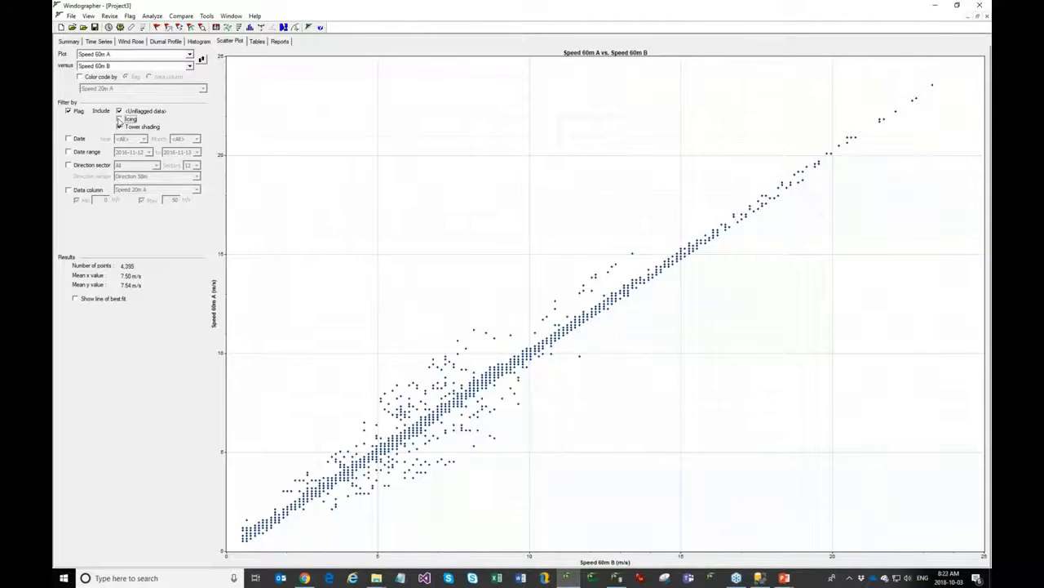
{"action": "left_click", "coordinate": [87, 77]}
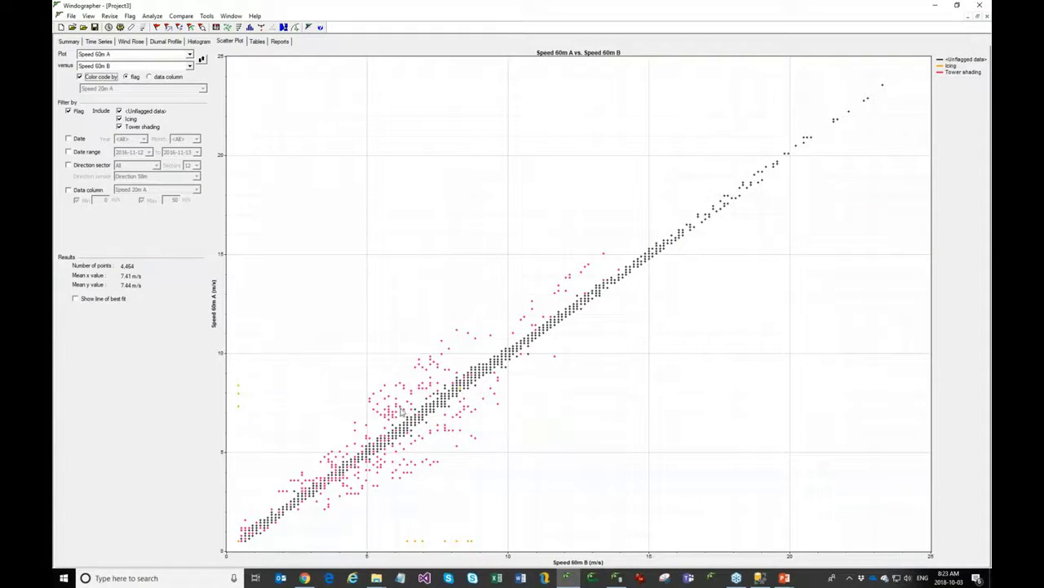
{"action": "mouse_move", "coordinate": [394, 439]}
Run the Data Recovery analysis and widen its window to examine the valid data timeline of each sensor.
{"action": "left_click", "coordinate": [152, 15]}
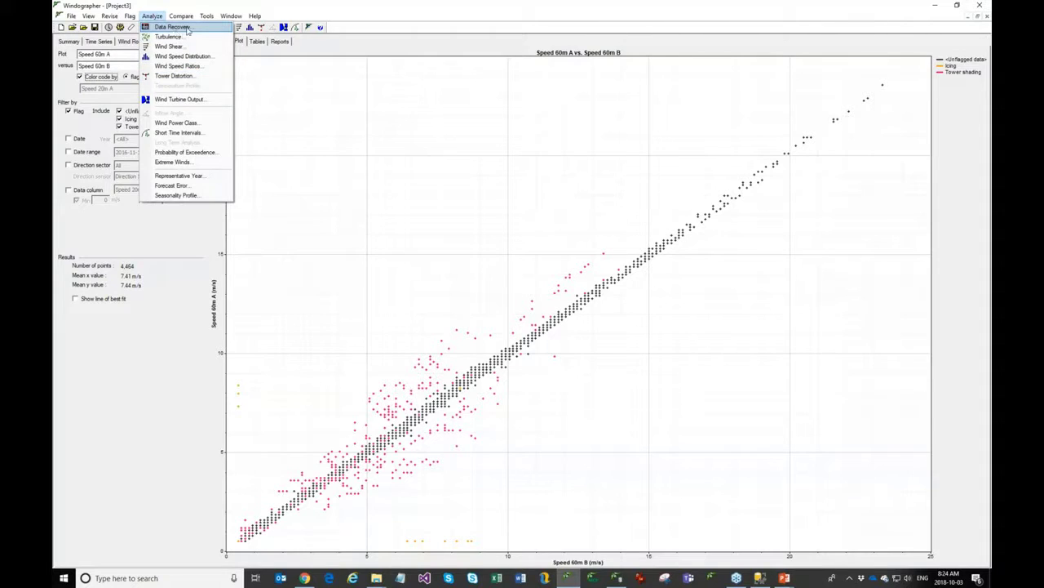
{"action": "left_click", "coordinate": [173, 27]}
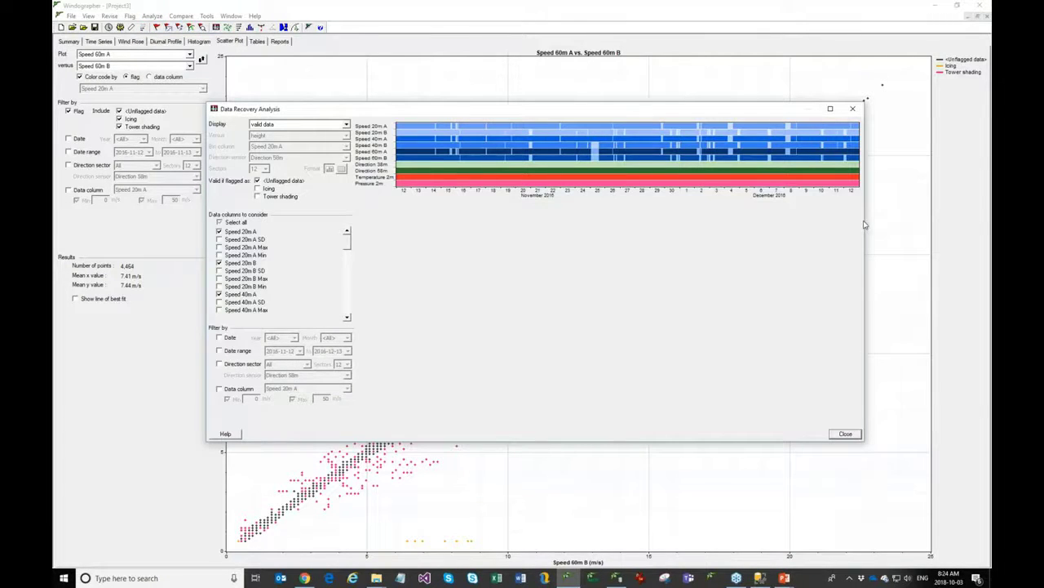
{"action": "left_click_drag", "start_coordinate": [865, 224], "coordinate": [954, 209]}
{"action": "left_click_drag", "start_coordinate": [124, 209], "coordinate": [75, 209]}
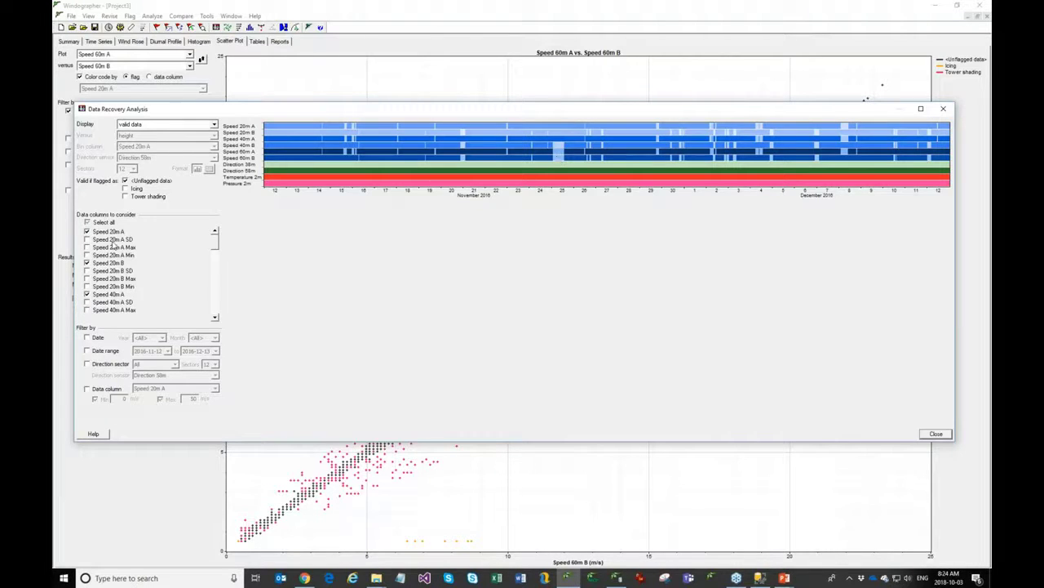
Count Icing and Tower shading data as valid in the recovery timeline for comparison, and exclude both flags again.
{"action": "left_click", "coordinate": [125, 188]}
{"action": "left_click", "coordinate": [126, 189]}
{"action": "left_click", "coordinate": [137, 197]}
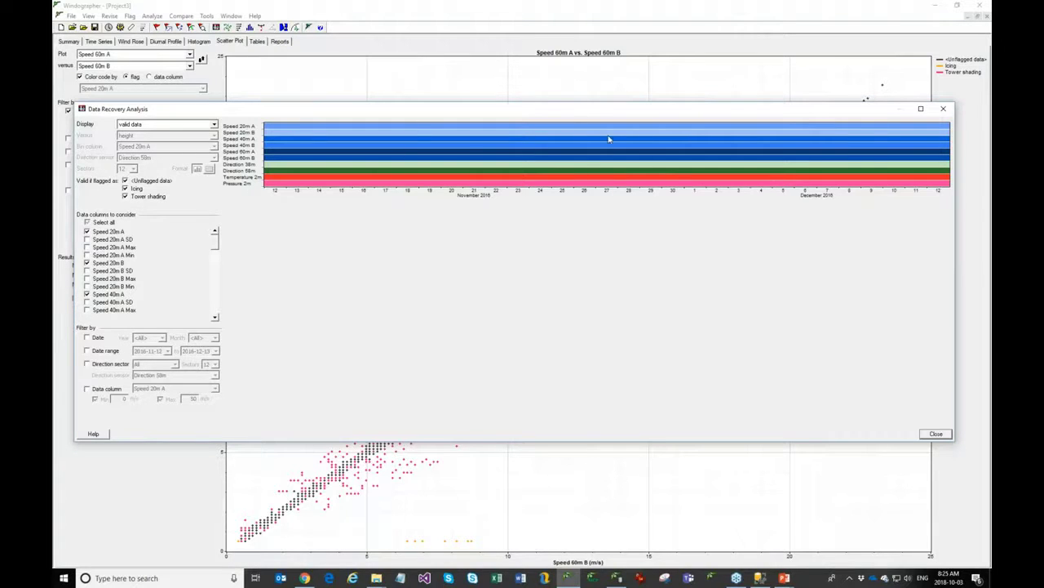
{"action": "left_click", "coordinate": [137, 197]}
{"action": "left_click", "coordinate": [135, 188]}
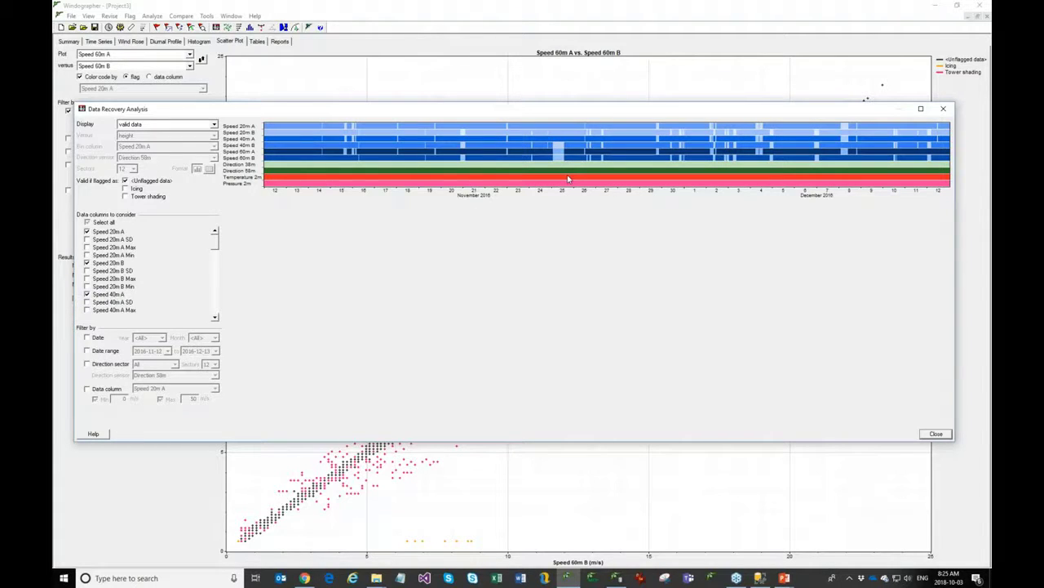
View the data recovery rate versus height for the sensors, and return to the valid data timeline.
{"action": "left_click", "coordinate": [214, 124]}
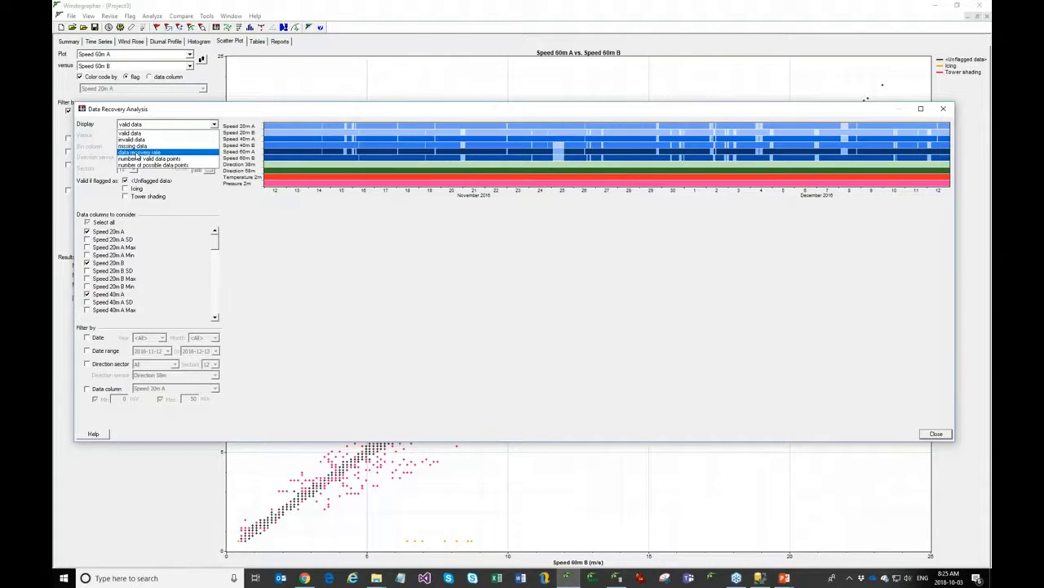
{"action": "left_click", "coordinate": [141, 152]}
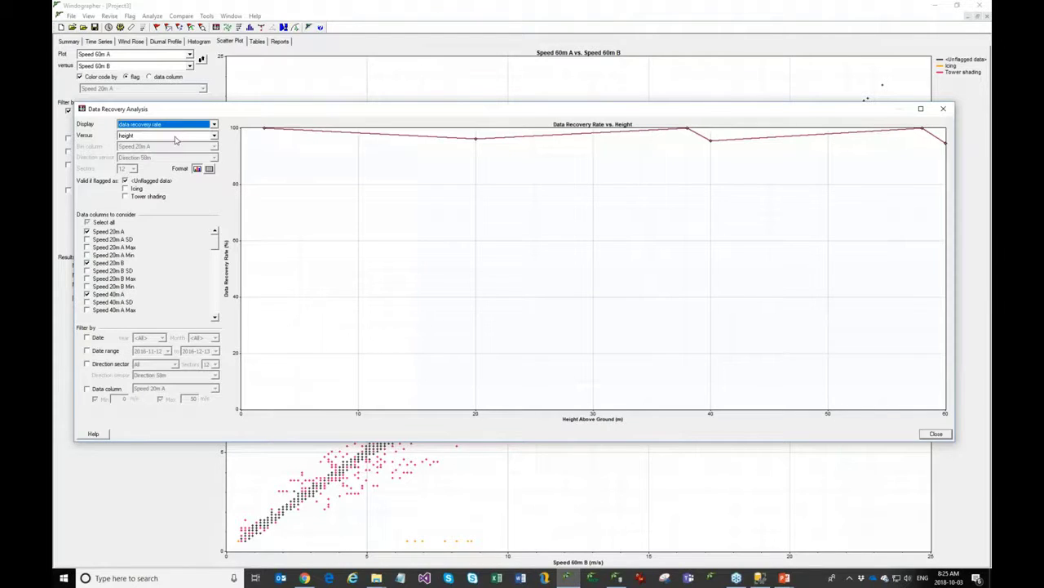
{"action": "left_click", "coordinate": [177, 139]}
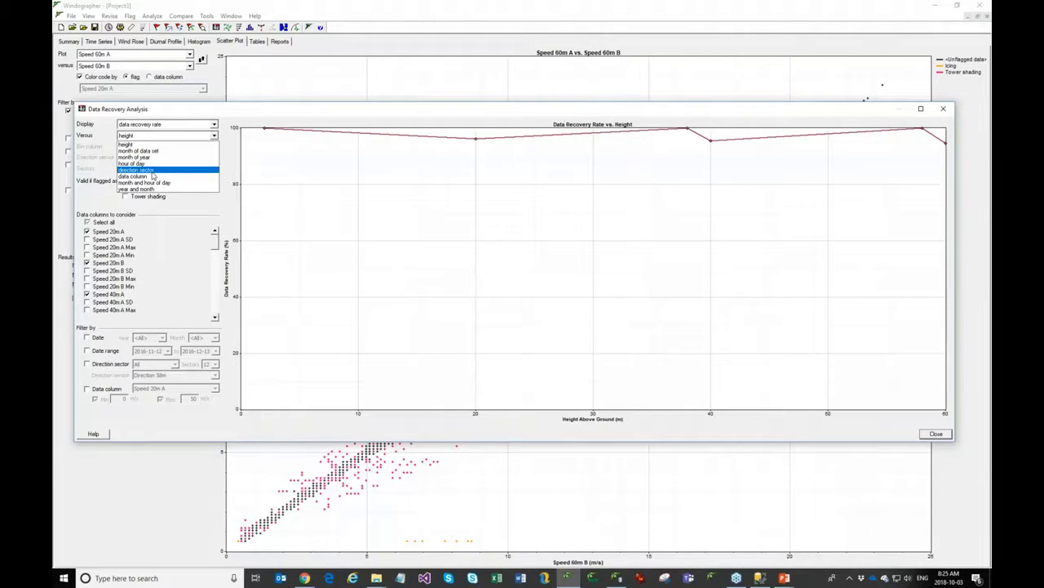
{"action": "left_click", "coordinate": [222, 122]}
{"action": "left_click", "coordinate": [214, 124]}
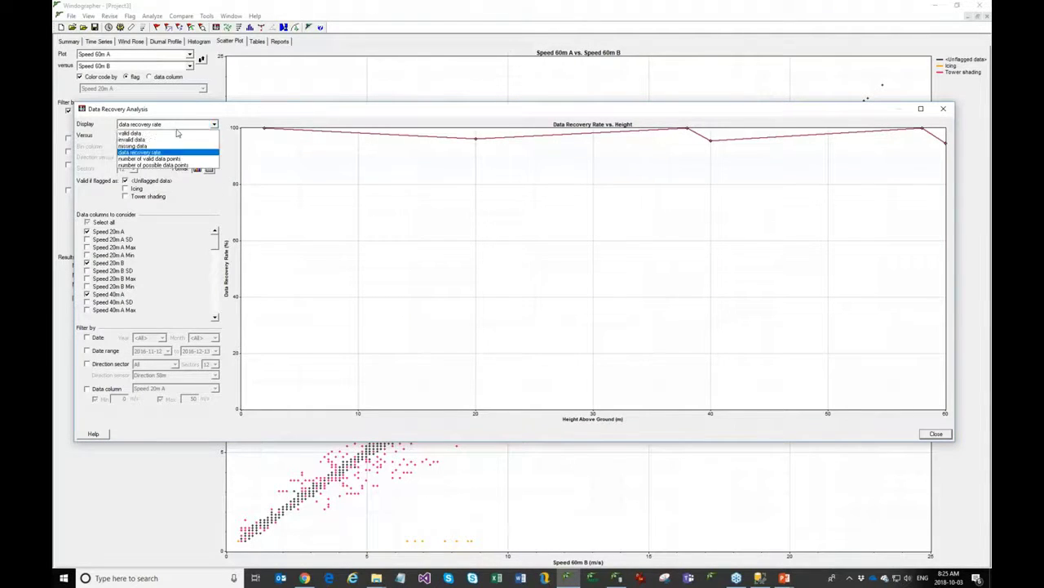
{"action": "left_click", "coordinate": [163, 140]}
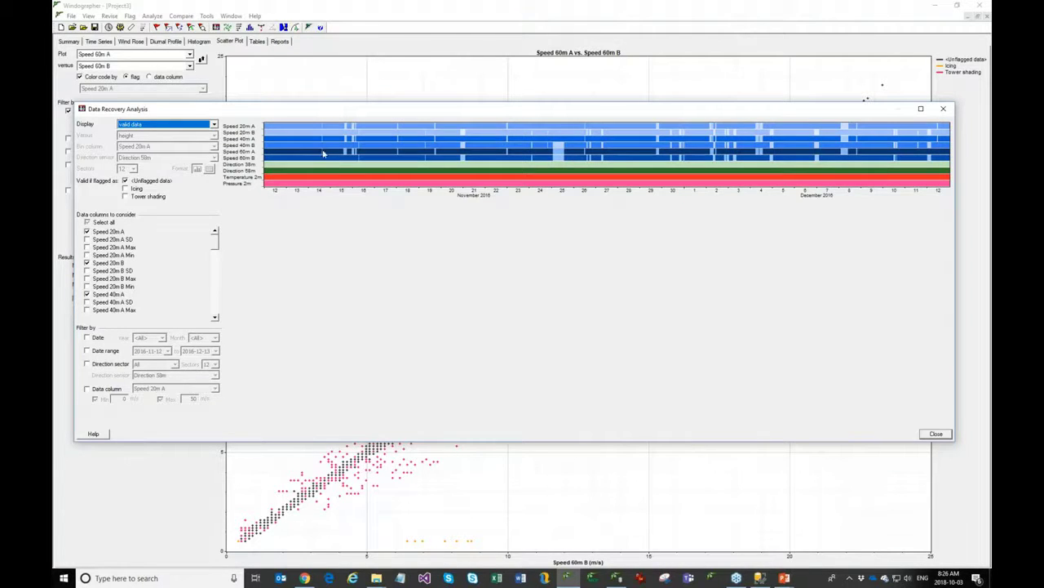
Compare the valid data timeline with Tower shading counted as valid and excluded, and close the Data Recovery analysis.
{"action": "left_click", "coordinate": [125, 197]}
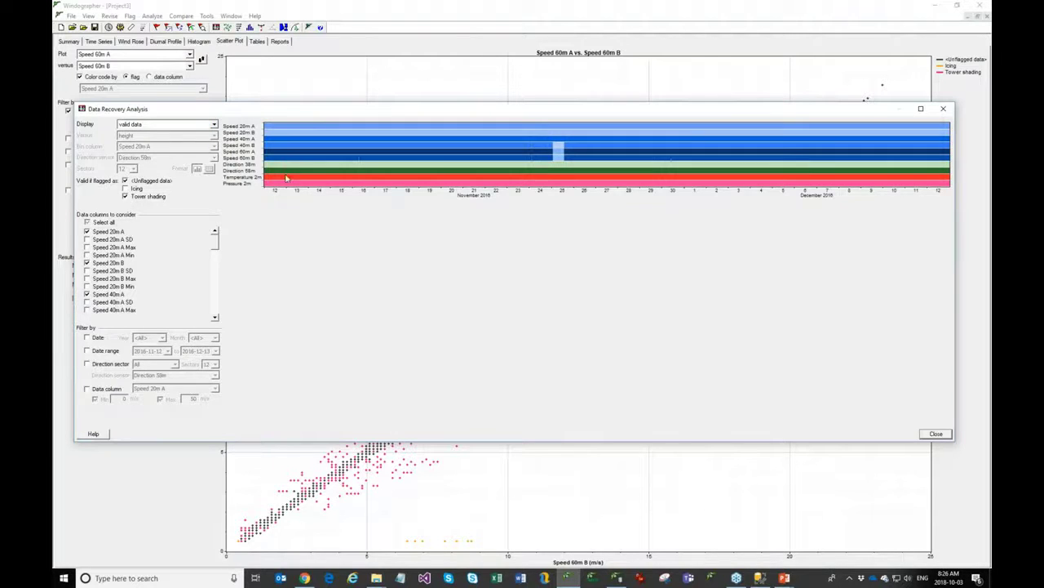
{"action": "left_click", "coordinate": [134, 197]}
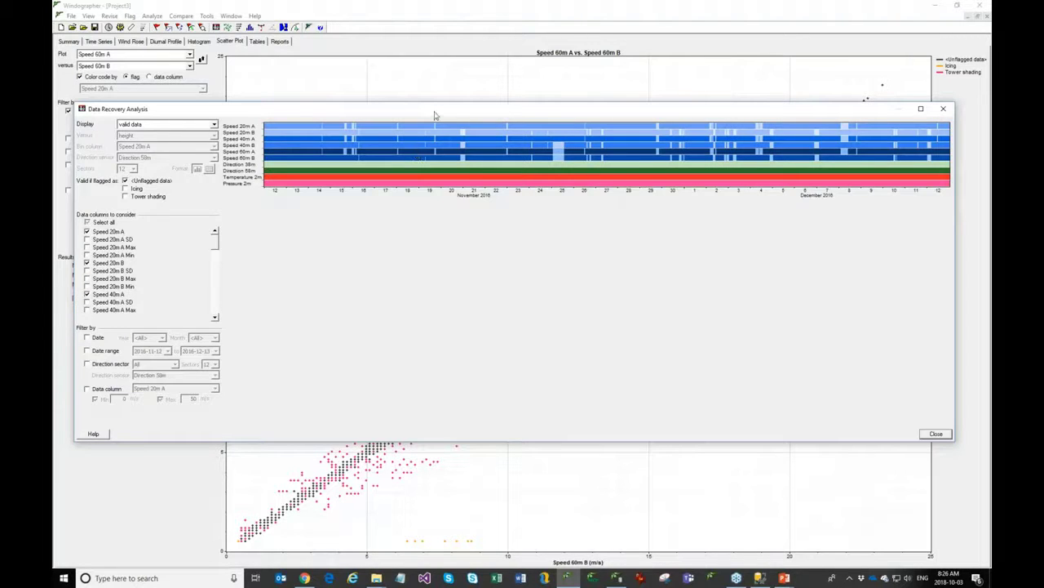
{"action": "left_click", "coordinate": [942, 112]}
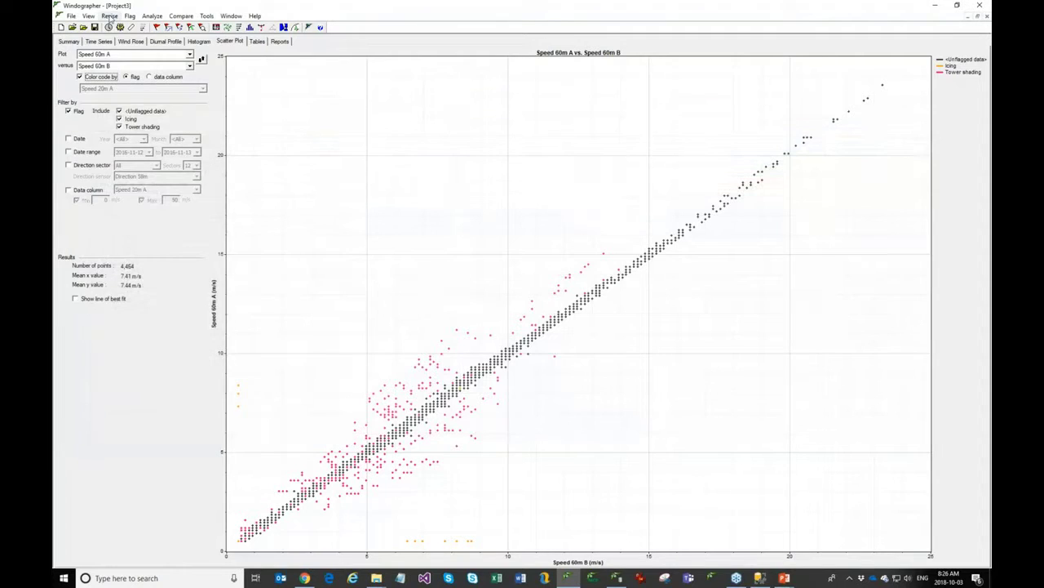
Combine the A and B anemometers at 60 m, 40 m and 20 m by boom orientation, with a 45° optimal orientation and the original columns hidden.
{"action": "left_click", "coordinate": [111, 18]}
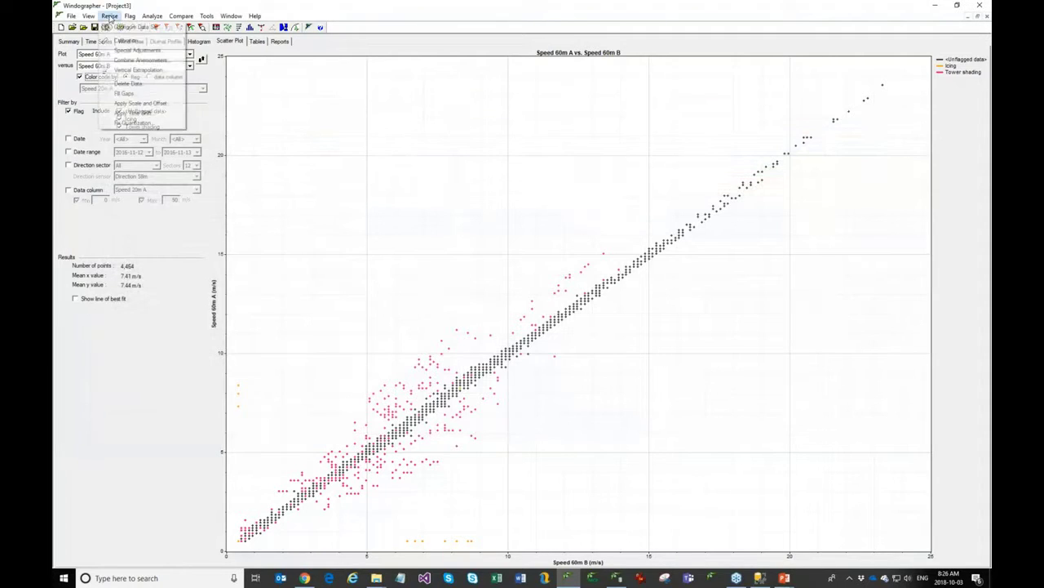
{"action": "left_click", "coordinate": [140, 61]}
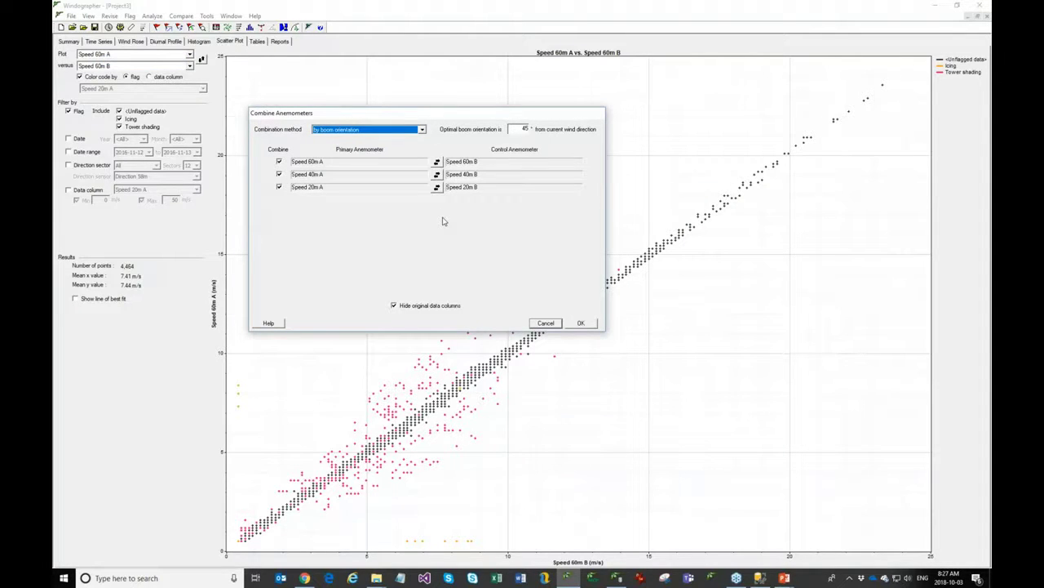
{"action": "left_click", "coordinate": [375, 132]}
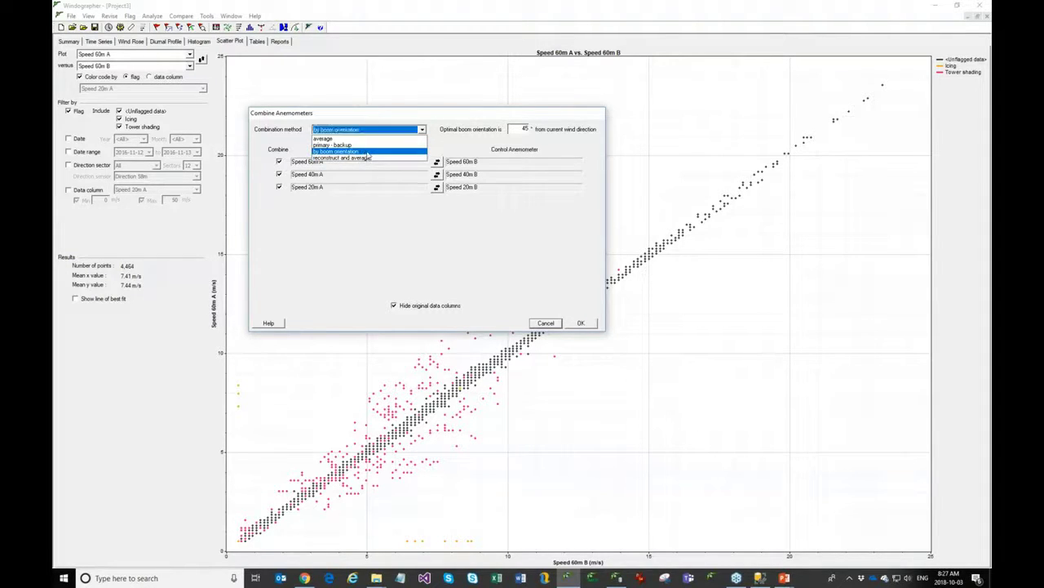
{"action": "left_click", "coordinate": [366, 152]}
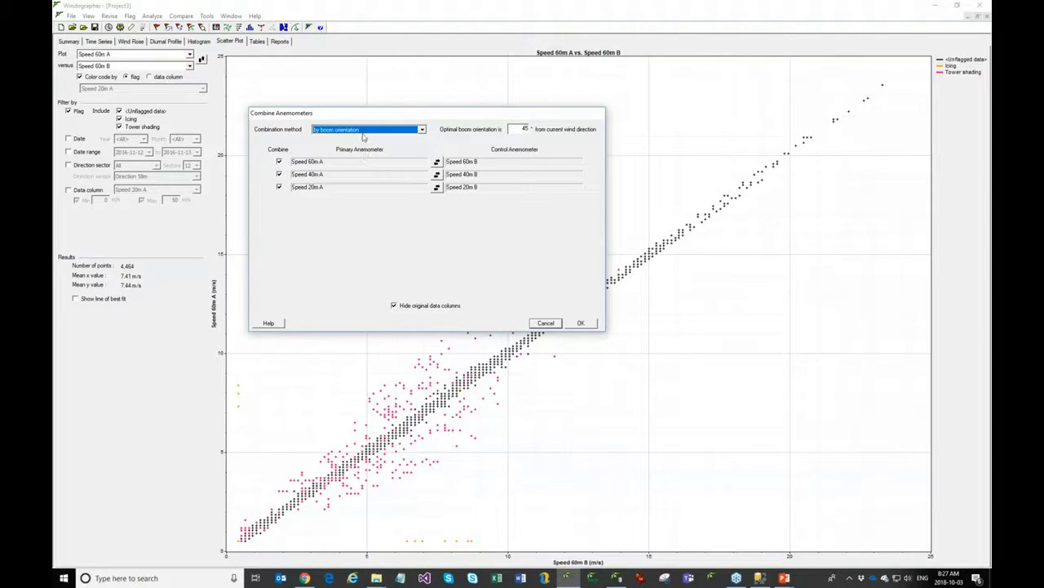
{"action": "left_click", "coordinate": [365, 131]}
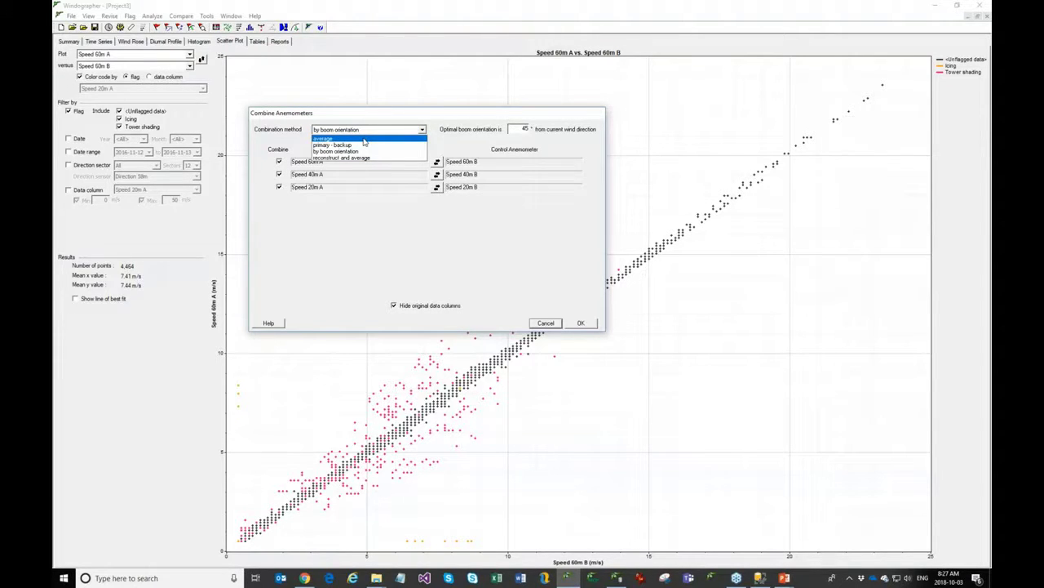
{"action": "left_click", "coordinate": [359, 145]}
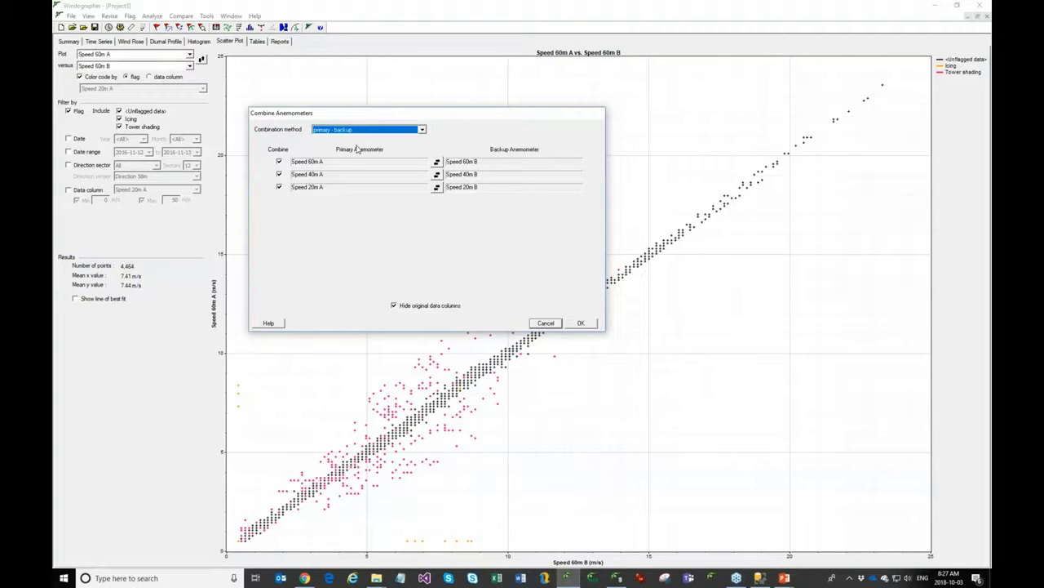
{"action": "left_click", "coordinate": [333, 132]}
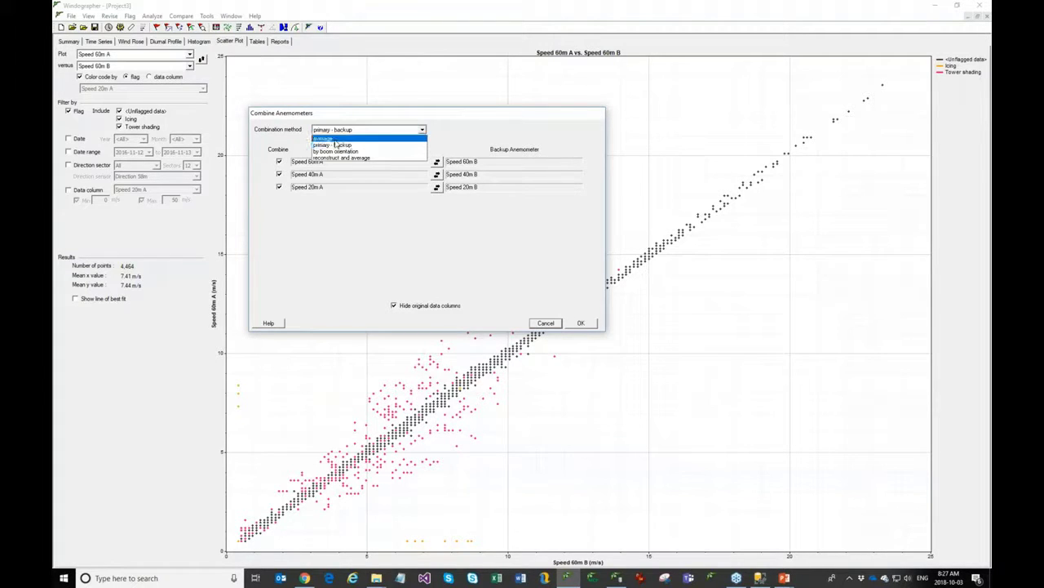
{"action": "left_click", "coordinate": [336, 152]}
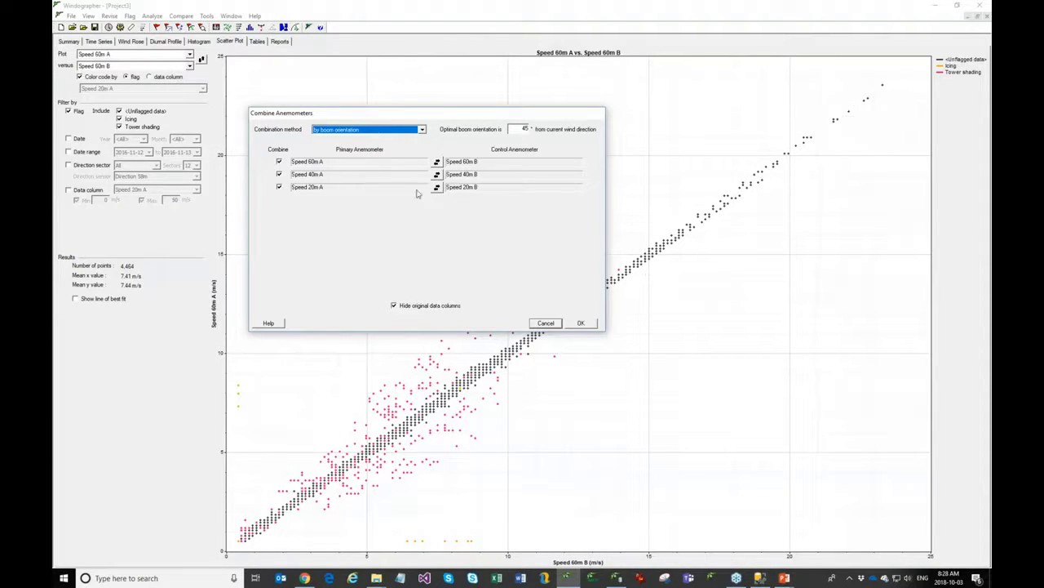
{"action": "left_click", "coordinate": [279, 175]}
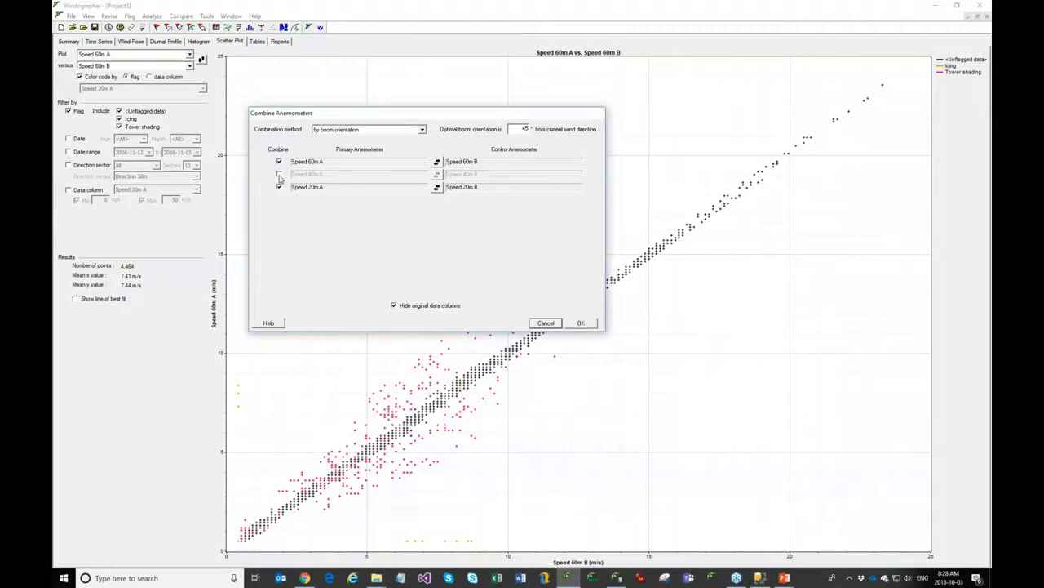
{"action": "left_click", "coordinate": [279, 175]}
{"action": "left_click", "coordinate": [581, 324]}
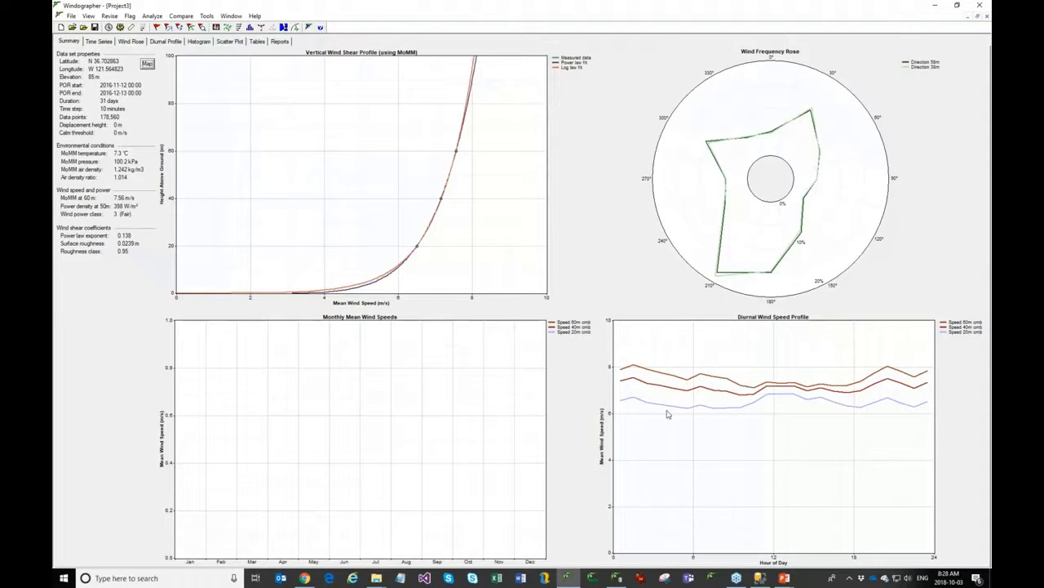
Automatically assign colors to all data columns in the data set configuration.
{"action": "left_click", "coordinate": [133, 41]}
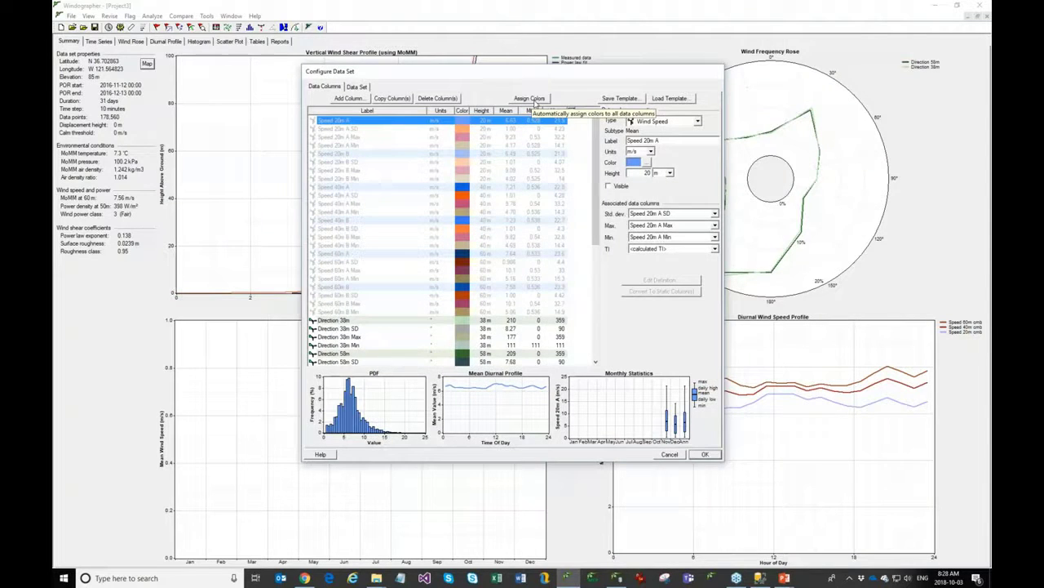
{"action": "left_click", "coordinate": [531, 99]}
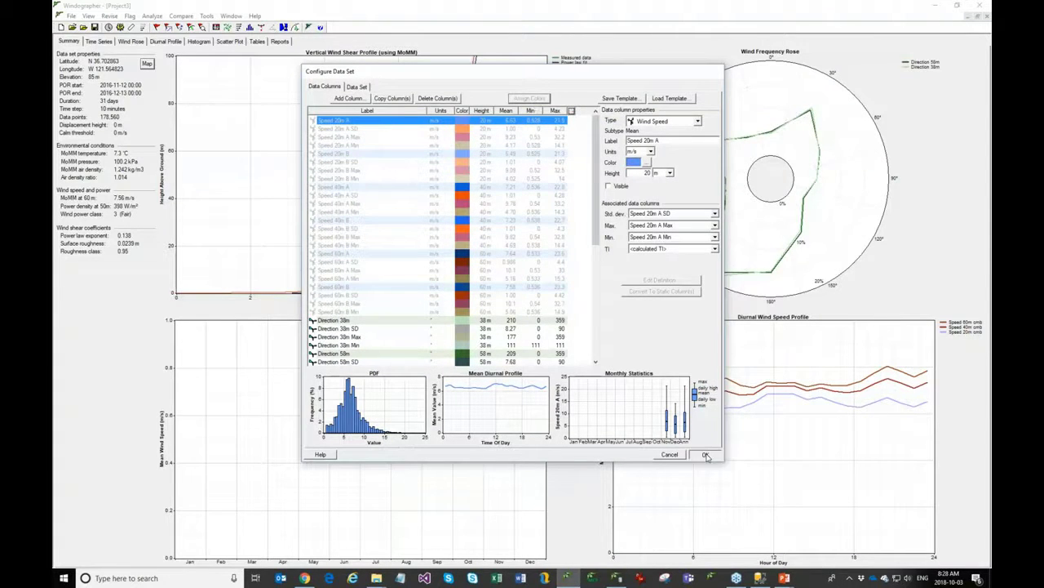
{"action": "left_click", "coordinate": [707, 455]}
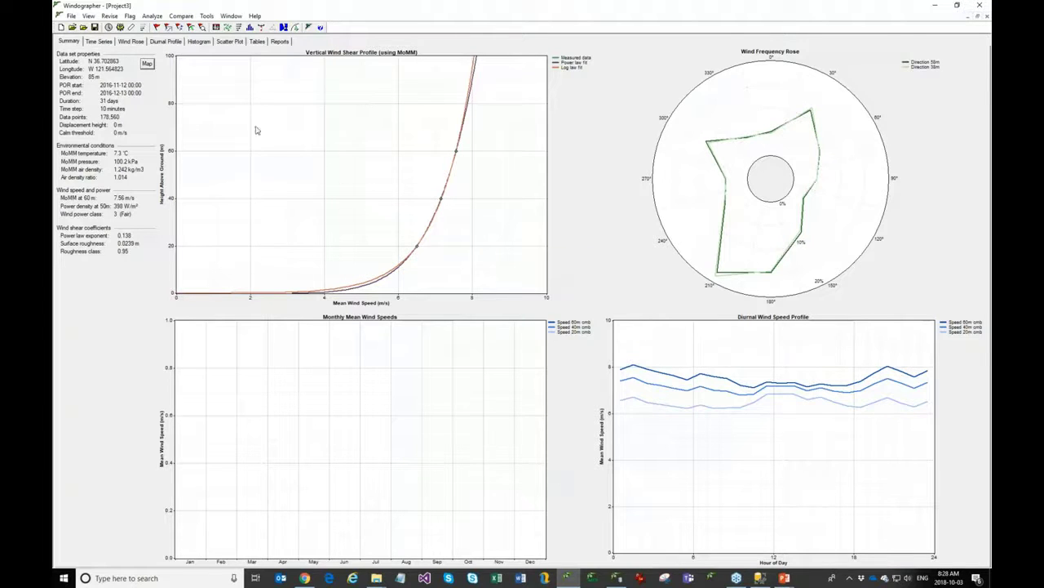
Review the default color scheme in the program options, and check the combined speed columns' valid data timeline in the Data Recovery analysis.
{"action": "left_click", "coordinate": [207, 15]}
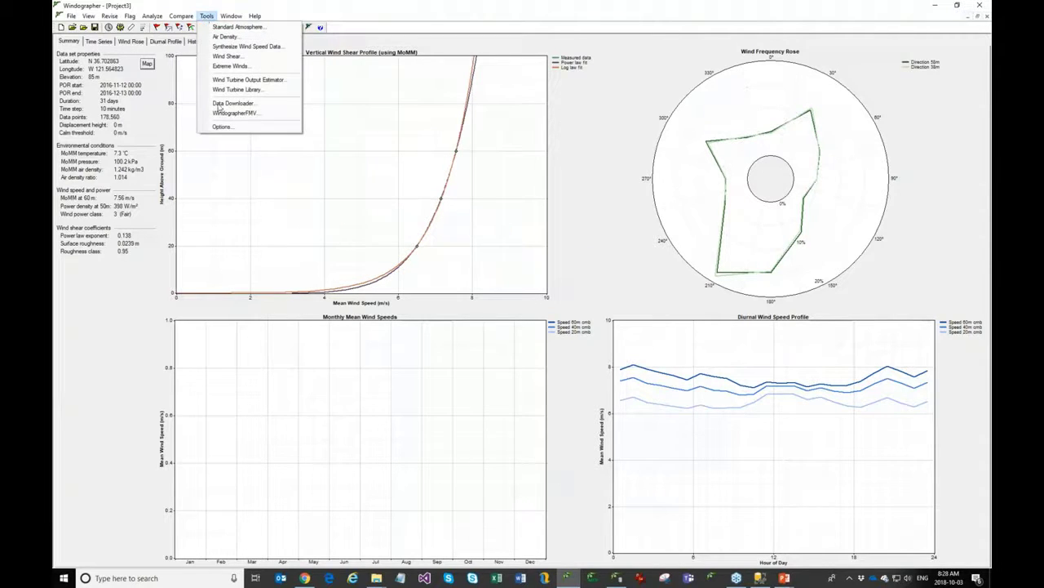
{"action": "left_click", "coordinate": [218, 126]}
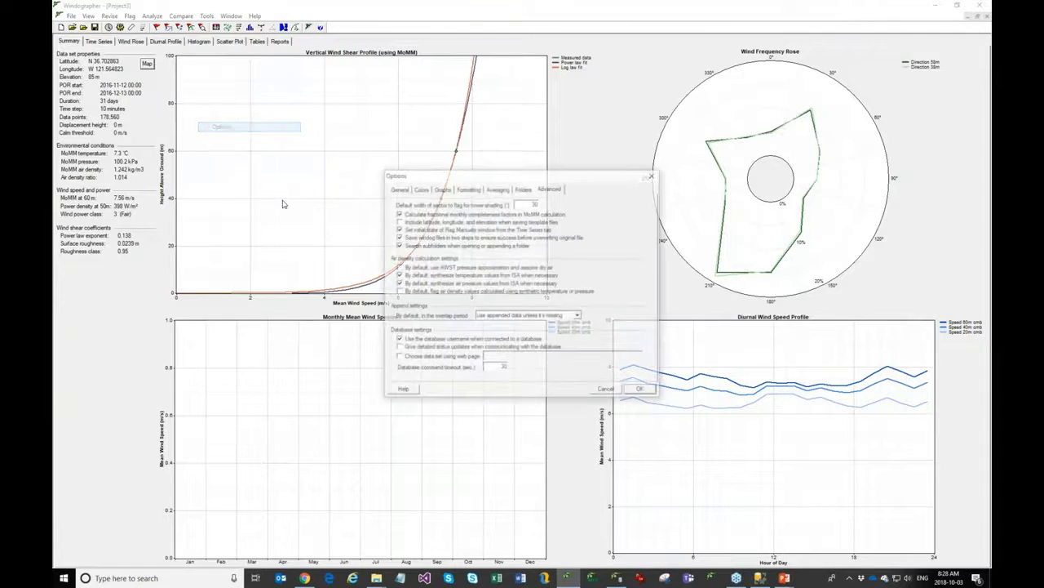
{"action": "left_click", "coordinate": [420, 189]}
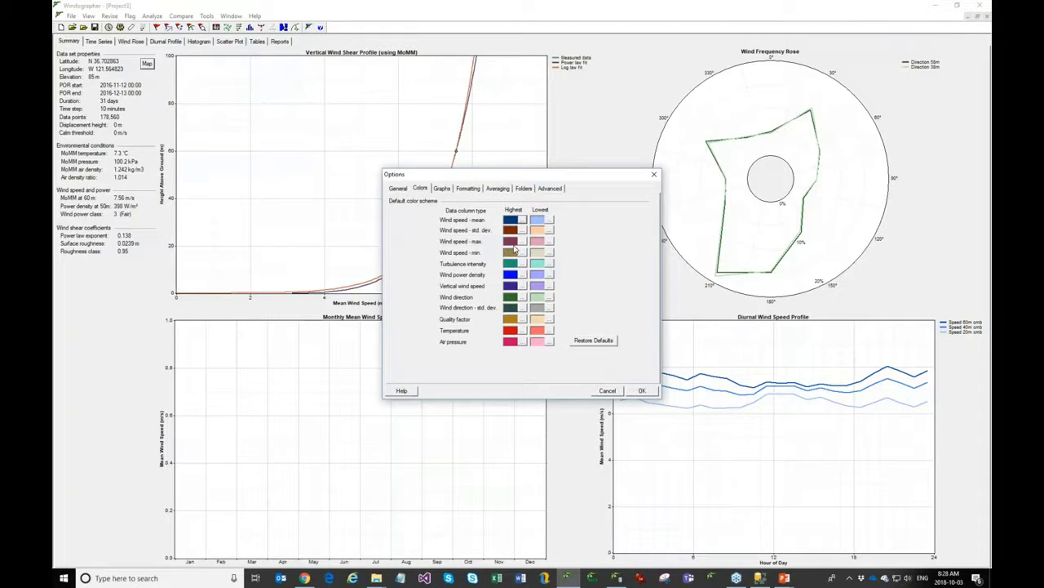
{"action": "left_click", "coordinate": [608, 392]}
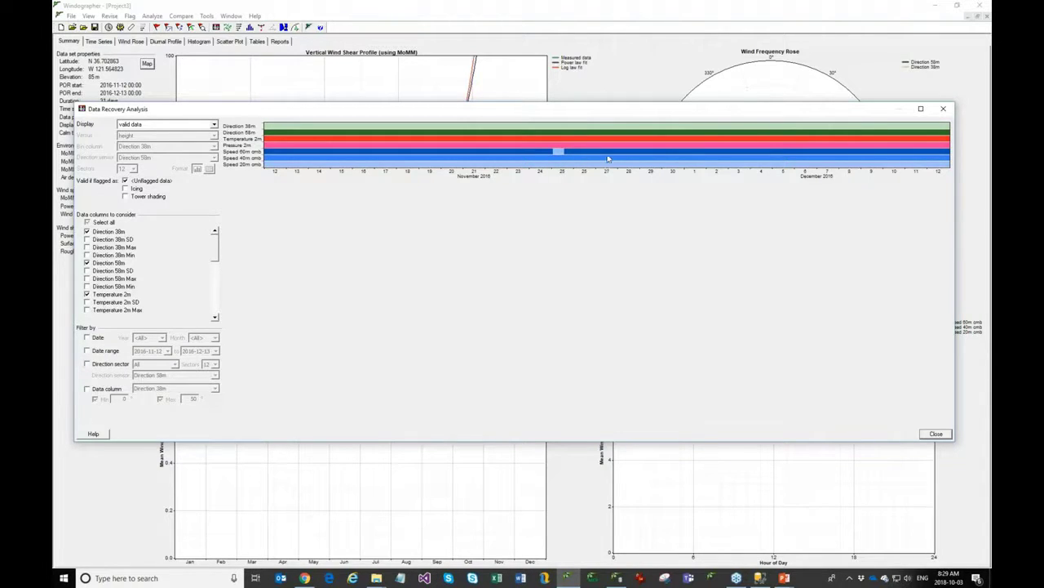
{"action": "left_click", "coordinate": [944, 118]}
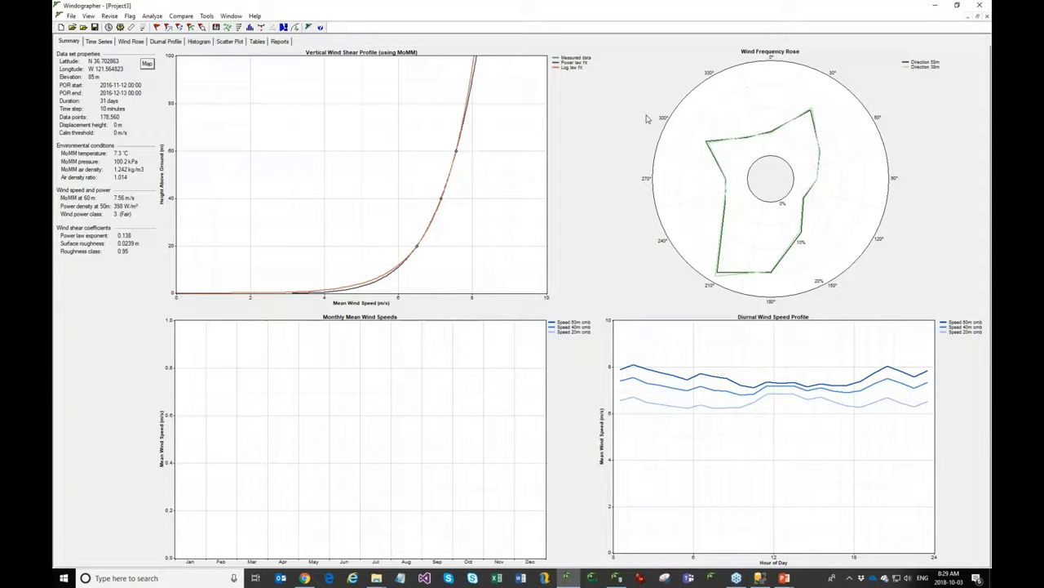
Open the calculated column definition of Speed 60m cmb from the data set configuration, keeping the column list in view beside it.
{"action": "left_click", "coordinate": [120, 27]}
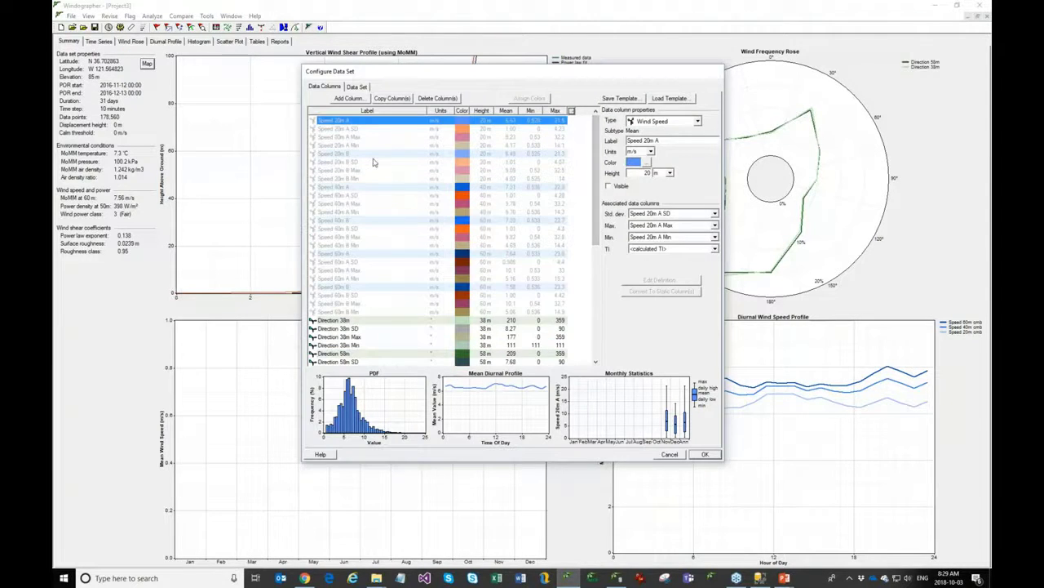
{"action": "left_click_drag", "start_coordinate": [597, 255], "coordinate": [597, 300]}
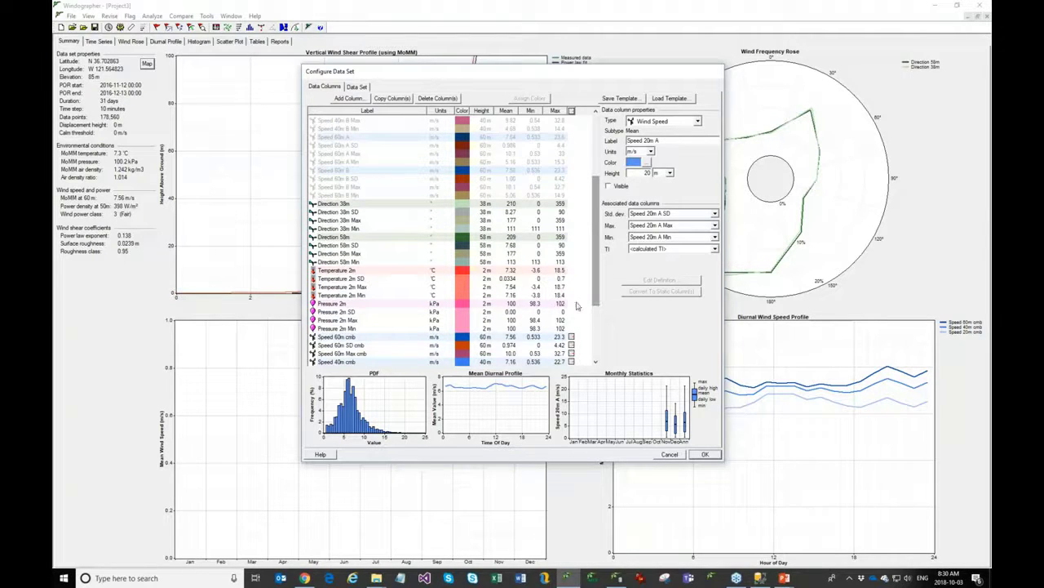
{"action": "left_click_drag", "start_coordinate": [596, 300], "coordinate": [597, 346]}
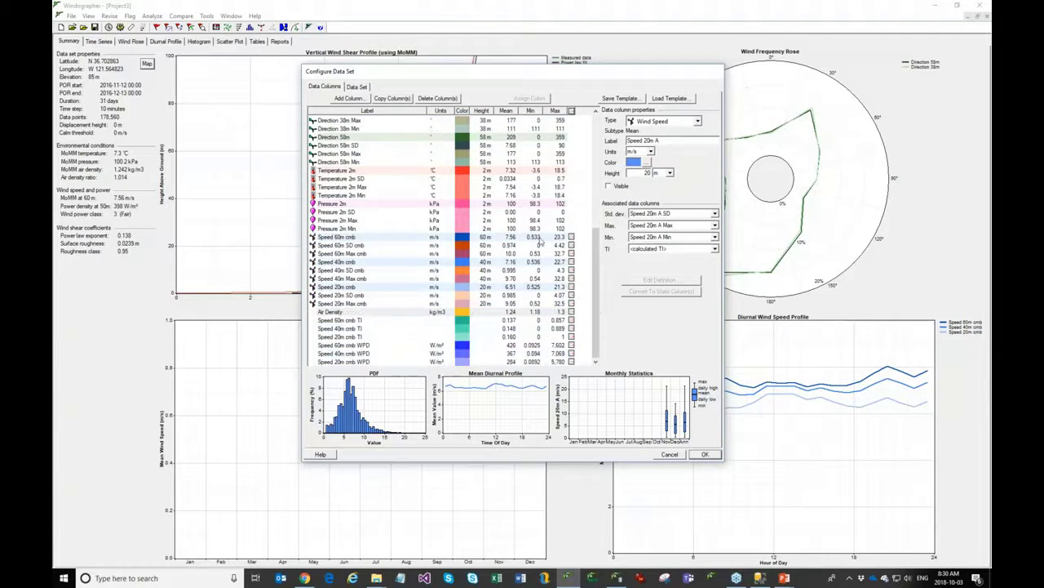
{"action": "left_click", "coordinate": [351, 238]}
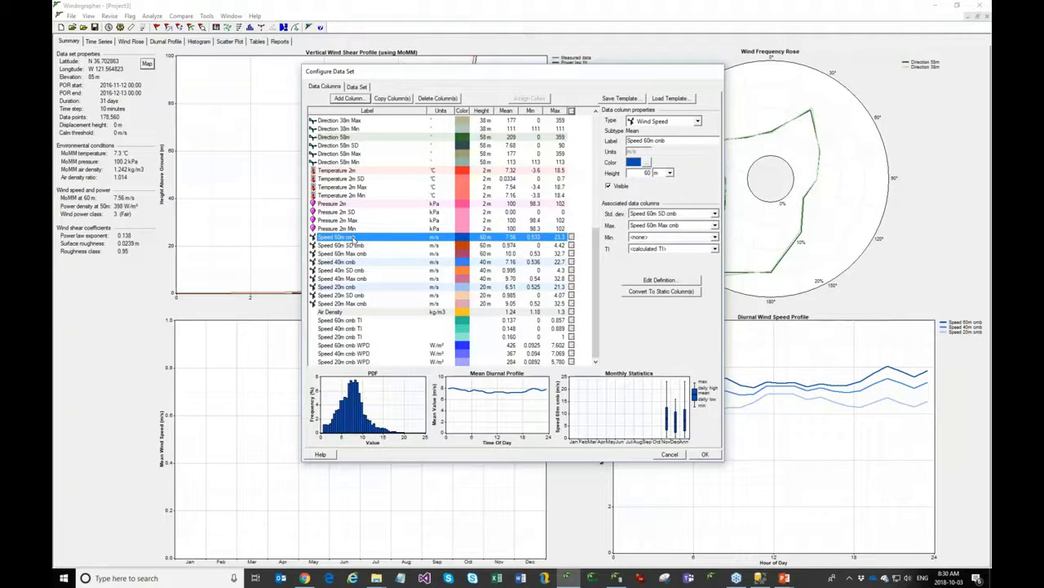
{"action": "double_click", "coordinate": [351, 238]}
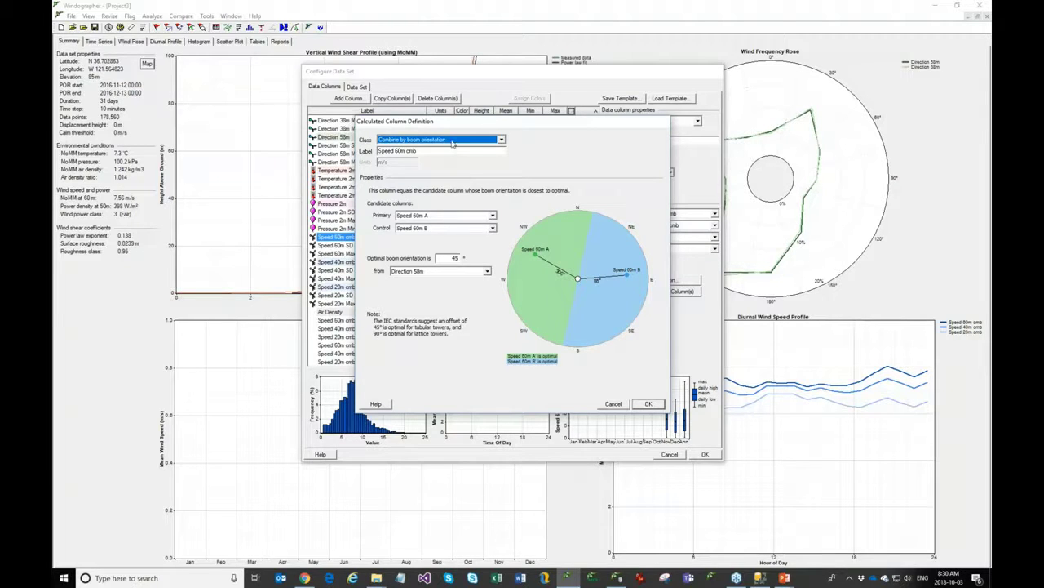
{"action": "left_click_drag", "start_coordinate": [455, 121], "coordinate": [572, 164]}
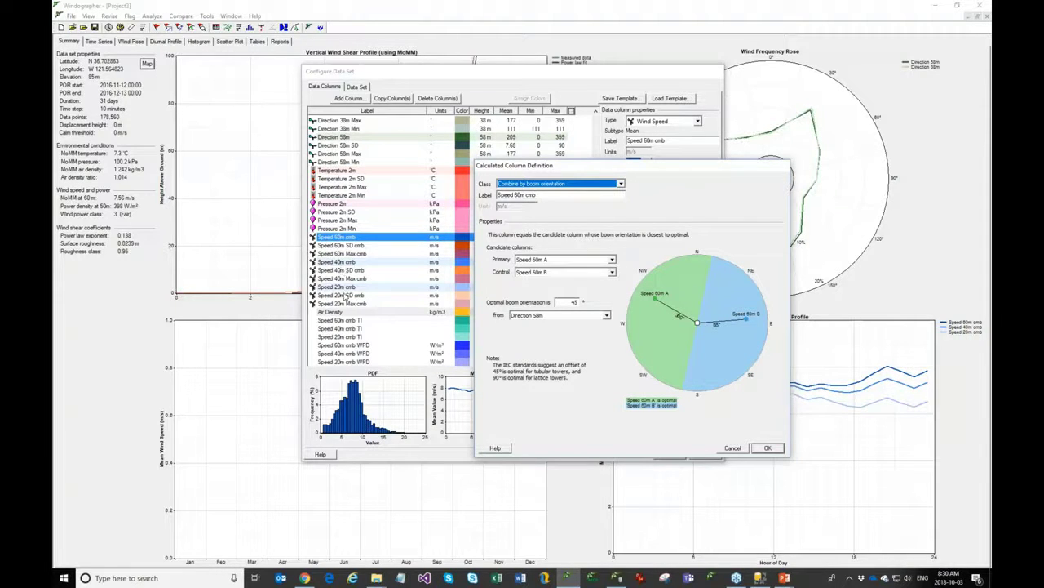
Examine the available calculated column classes in the Speed 60m cmb definition, and close the definition and data set configuration without saving.
{"action": "left_click", "coordinate": [593, 182]}
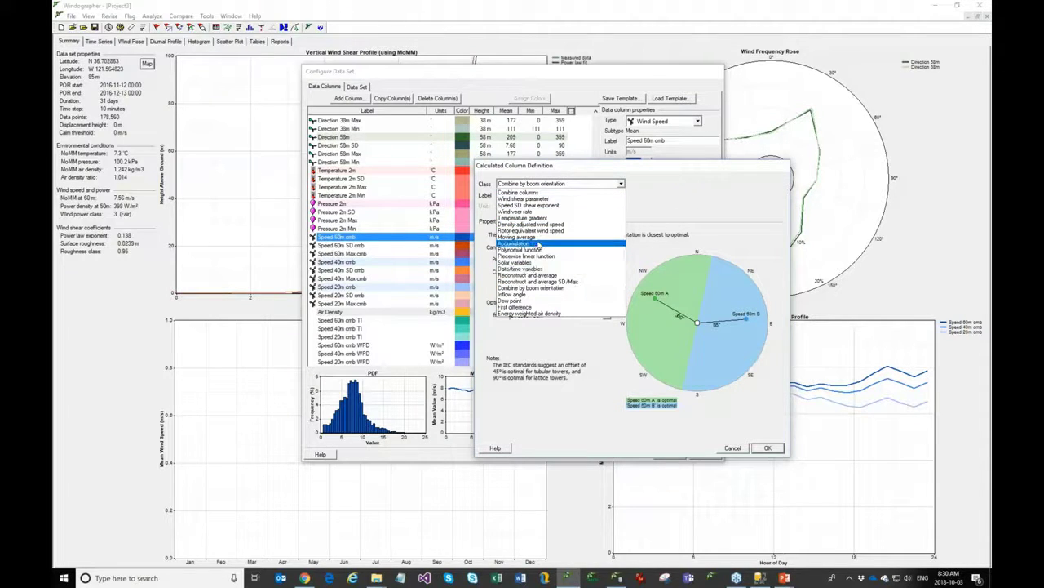
{"action": "left_click", "coordinate": [657, 203]}
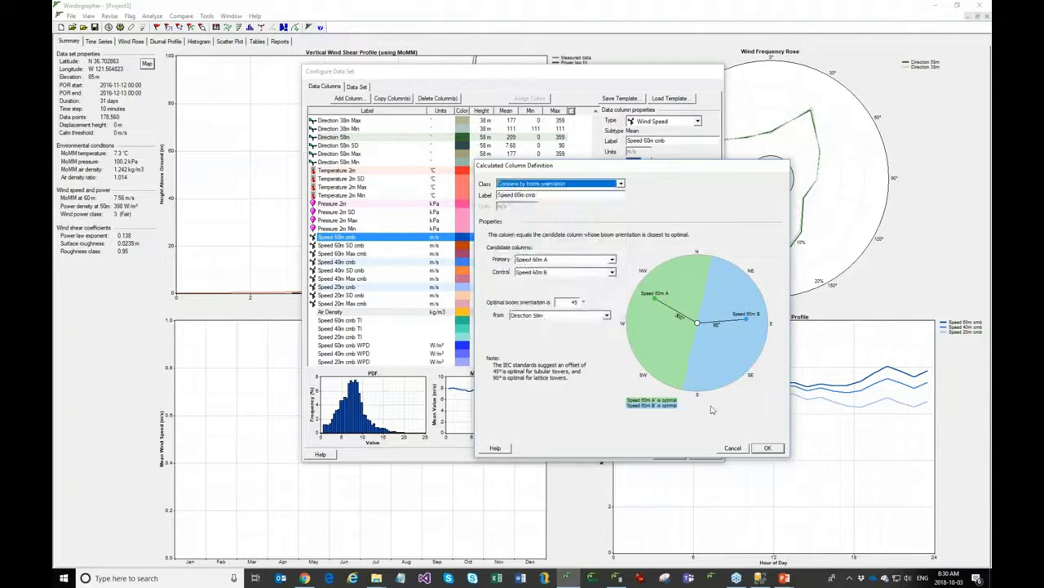
{"action": "left_click", "coordinate": [622, 186]}
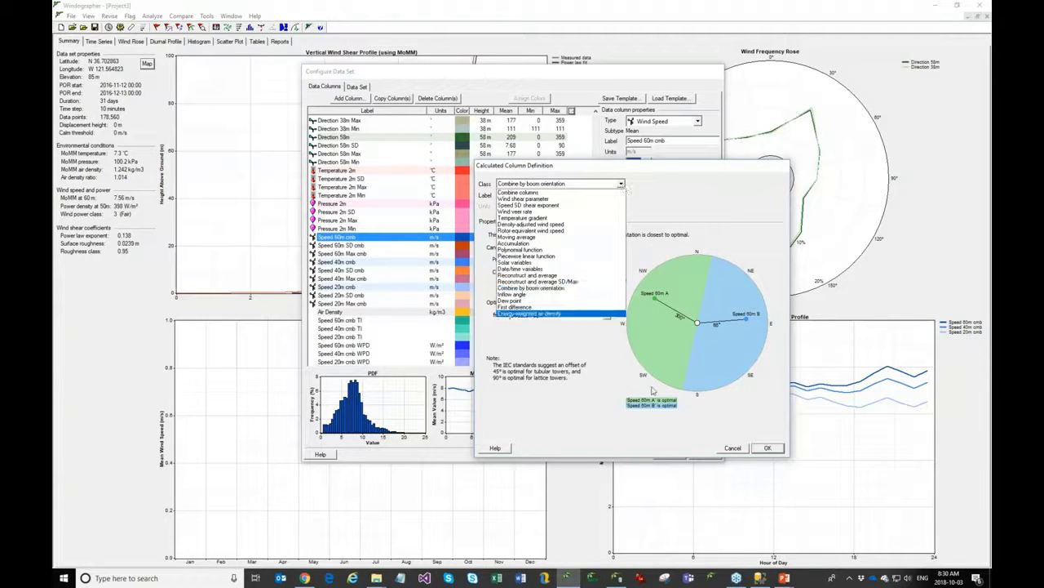
{"action": "left_click", "coordinate": [732, 452]}
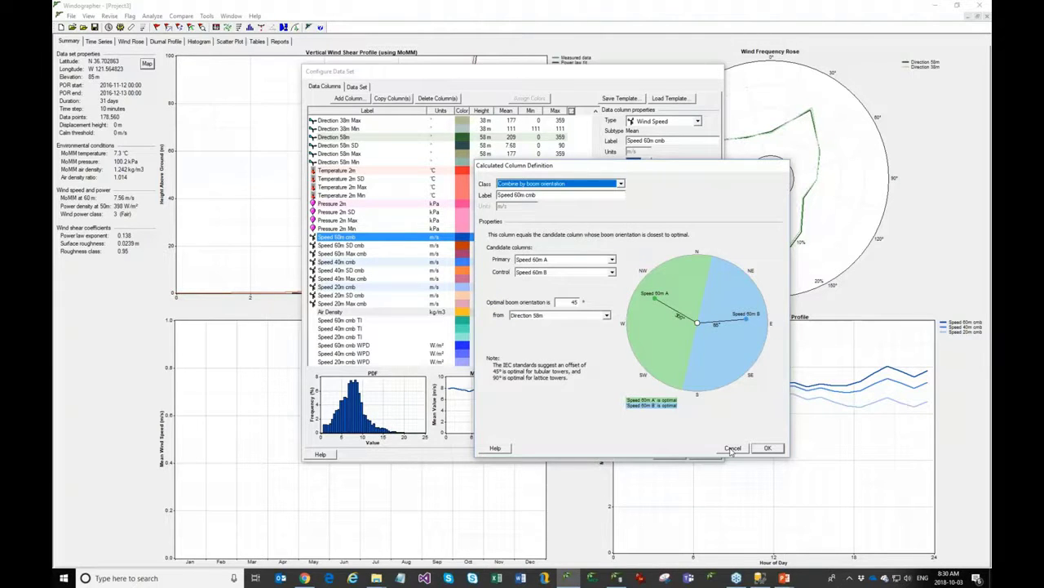
{"action": "left_click", "coordinate": [732, 451]}
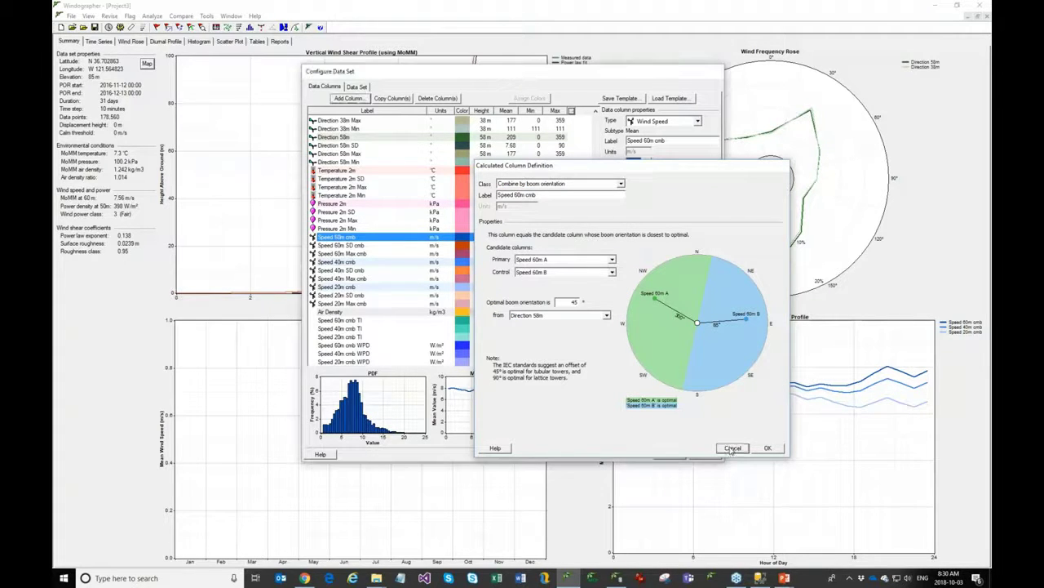
{"action": "left_click", "coordinate": [732, 449]}
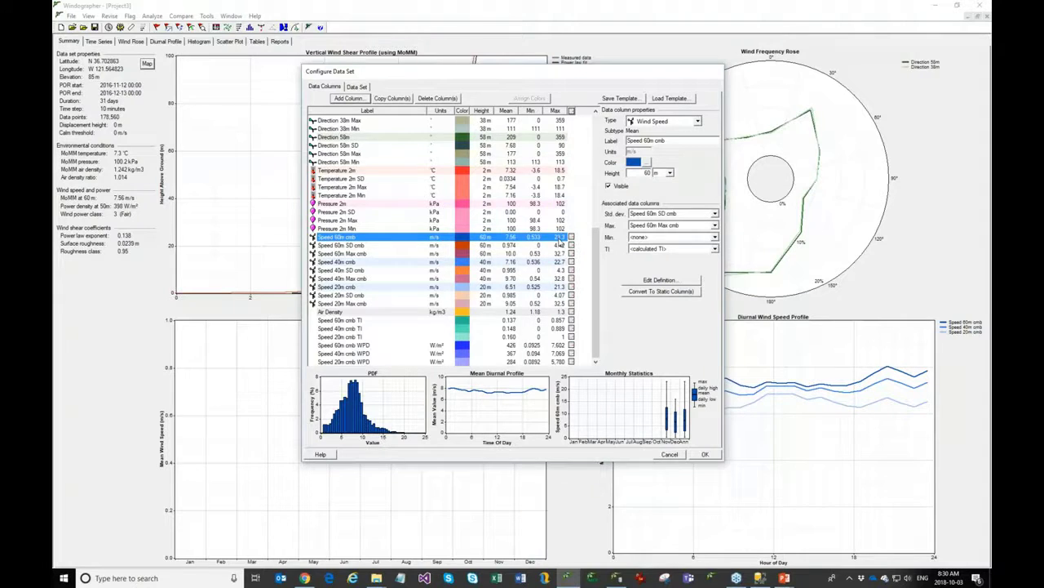
{"action": "key", "text": "Escape"}
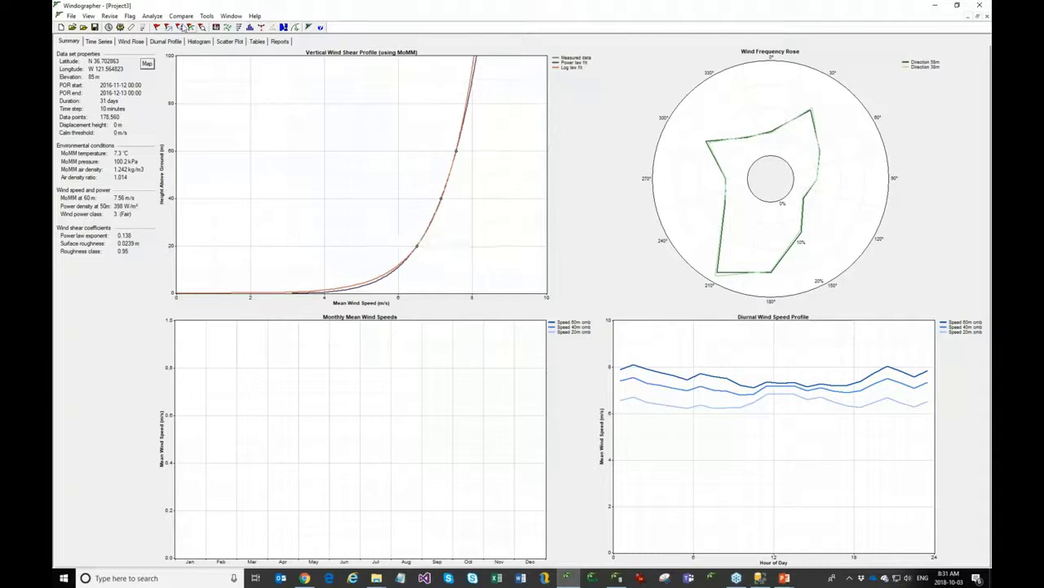
Examine the turbulence analysis against wind speed, hour of day and height, and close it.
{"action": "left_click", "coordinate": [153, 16]}
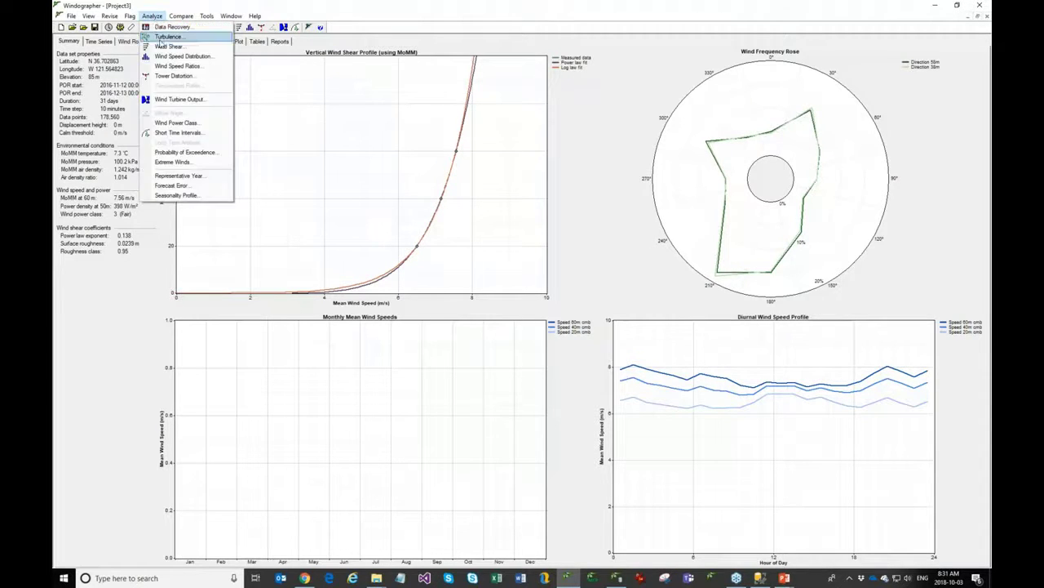
{"action": "left_click", "coordinate": [187, 106]}
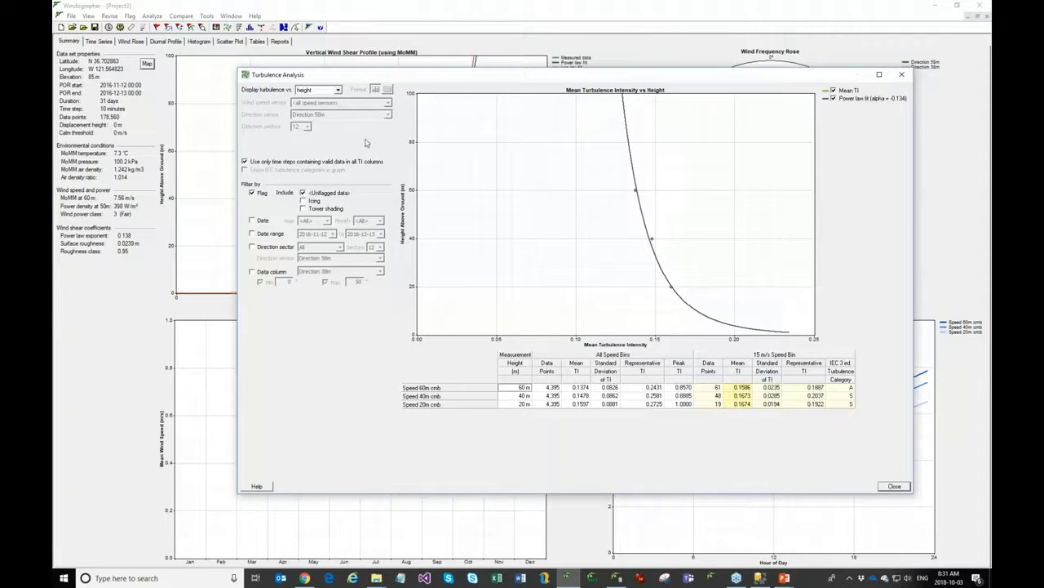
{"action": "left_click", "coordinate": [331, 91]}
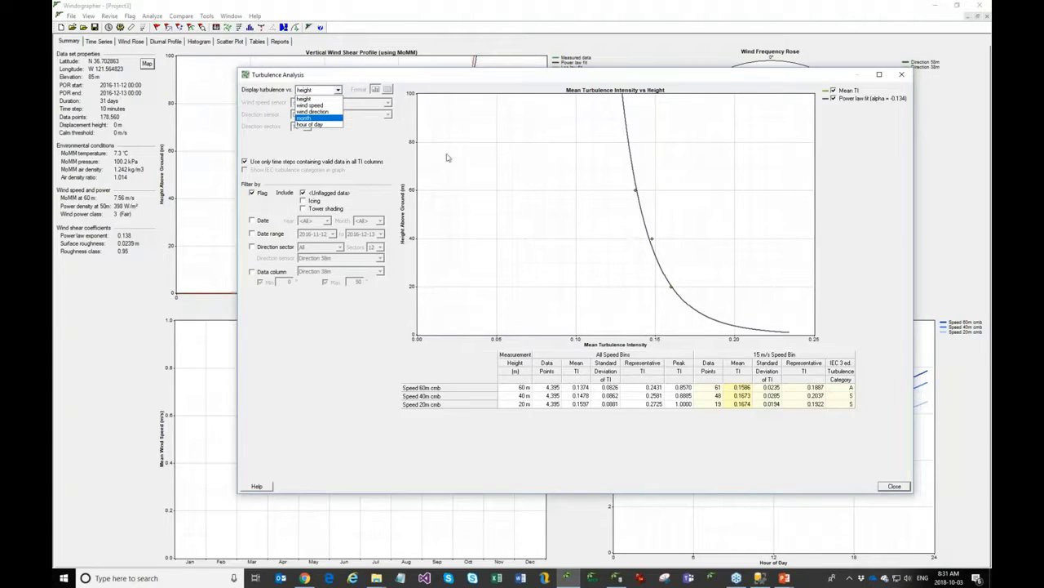
{"action": "left_click", "coordinate": [315, 104]}
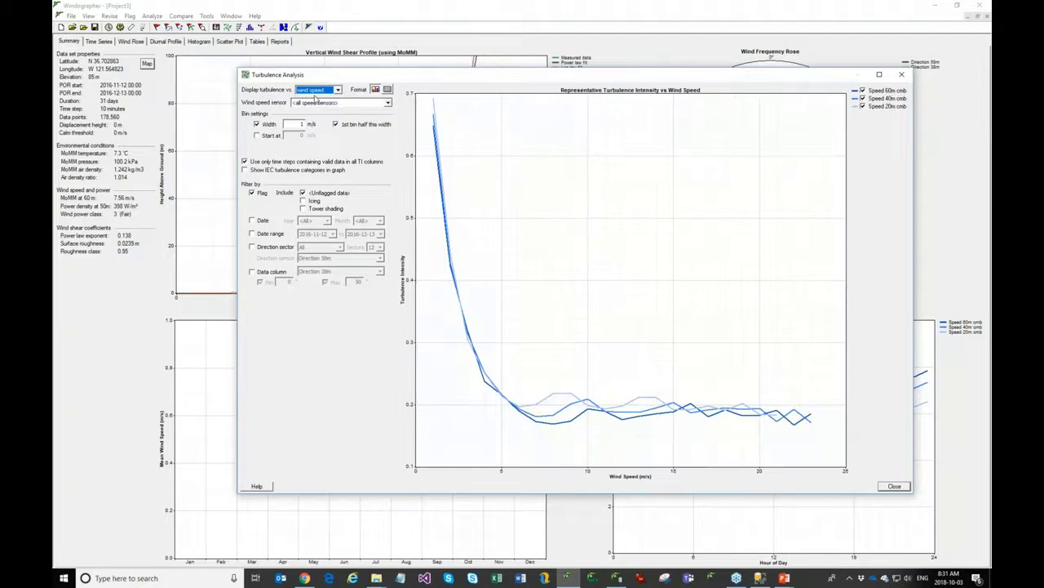
{"action": "left_click", "coordinate": [317, 91]}
{"action": "left_click", "coordinate": [317, 124]}
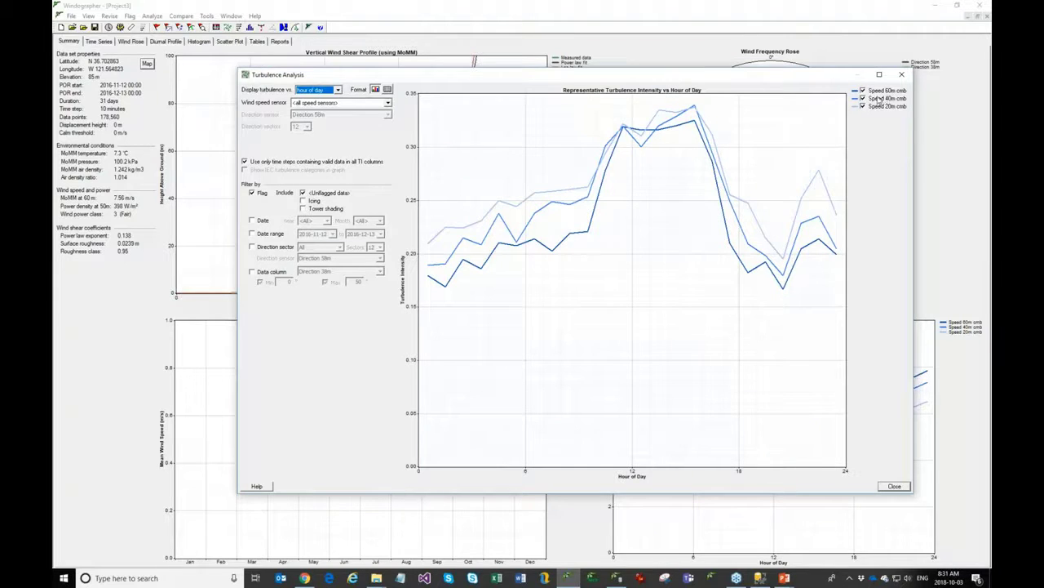
{"action": "left_click", "coordinate": [338, 90]}
{"action": "left_click", "coordinate": [308, 99]}
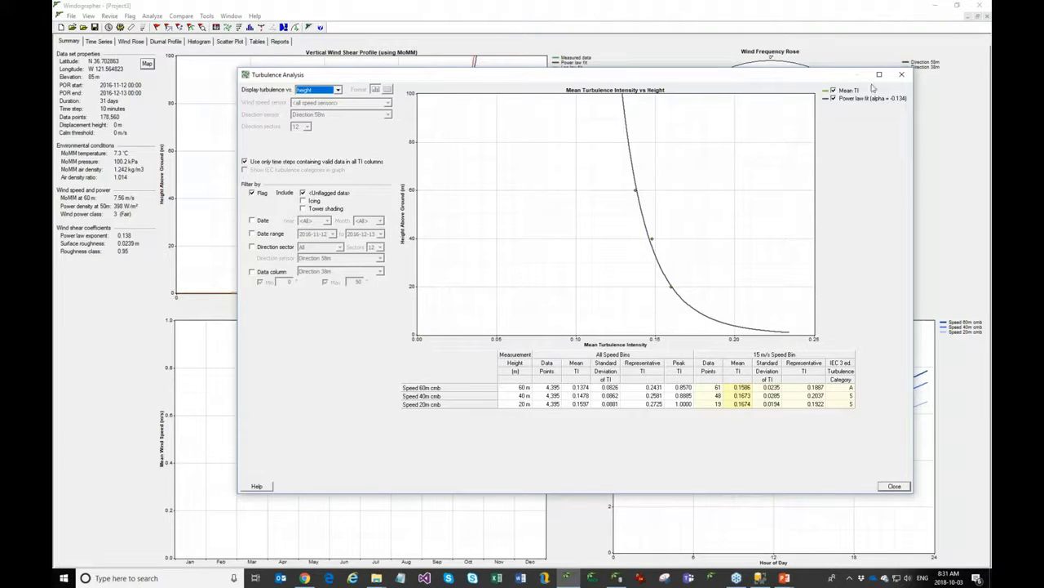
{"action": "left_click", "coordinate": [898, 78]}
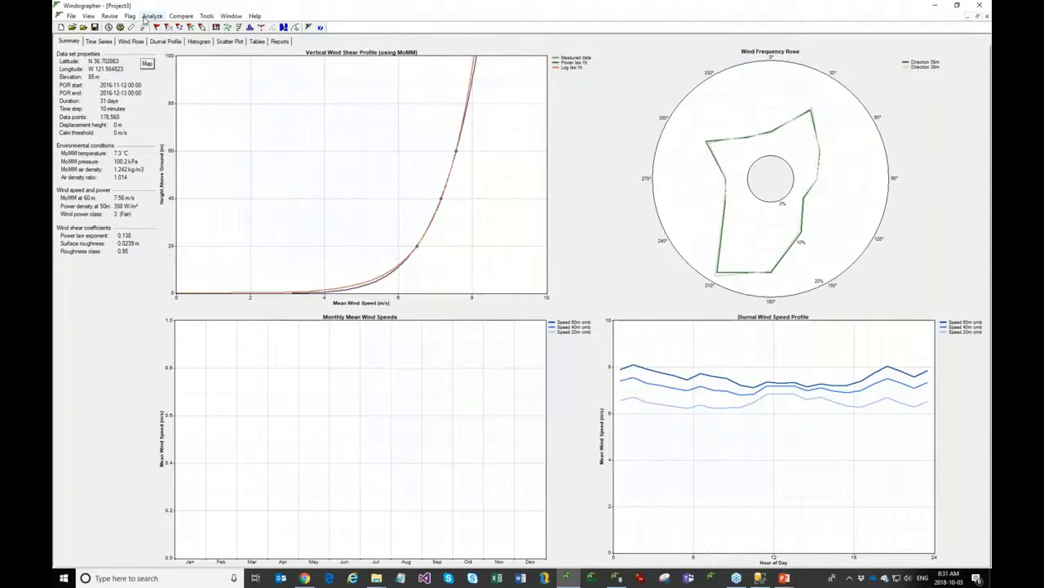
Open the wind shear analysis and view the mean speed shear versus hour of day.
{"action": "left_click", "coordinate": [152, 15]}
{"action": "left_click", "coordinate": [164, 46]}
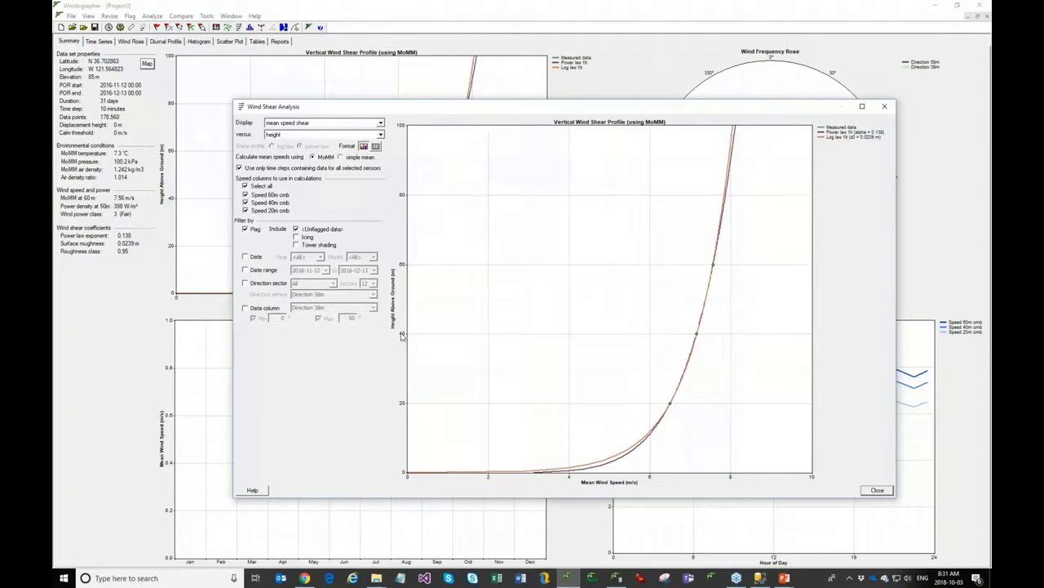
{"action": "left_click", "coordinate": [307, 137]}
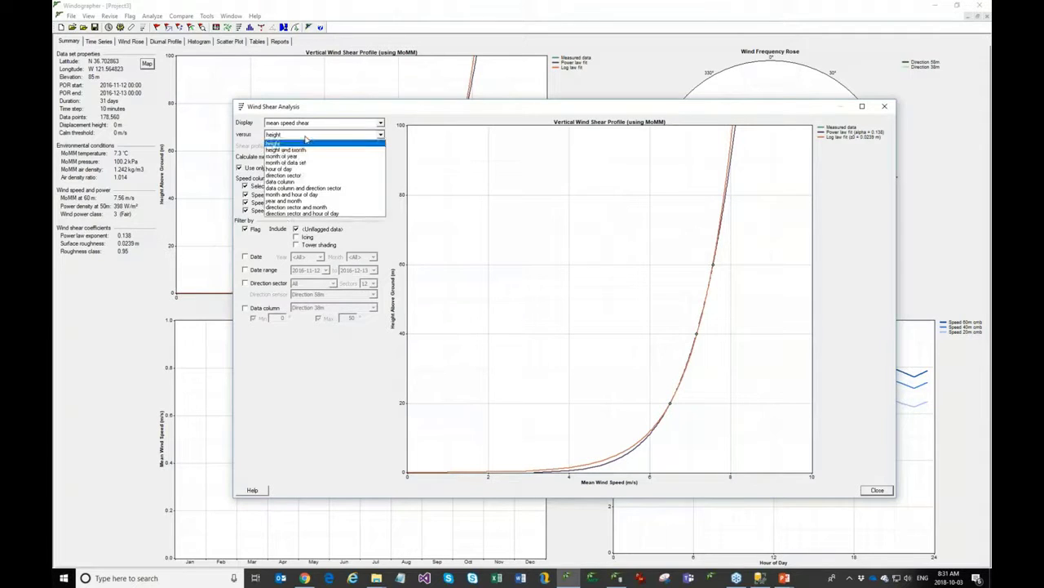
{"action": "left_click", "coordinate": [303, 170]}
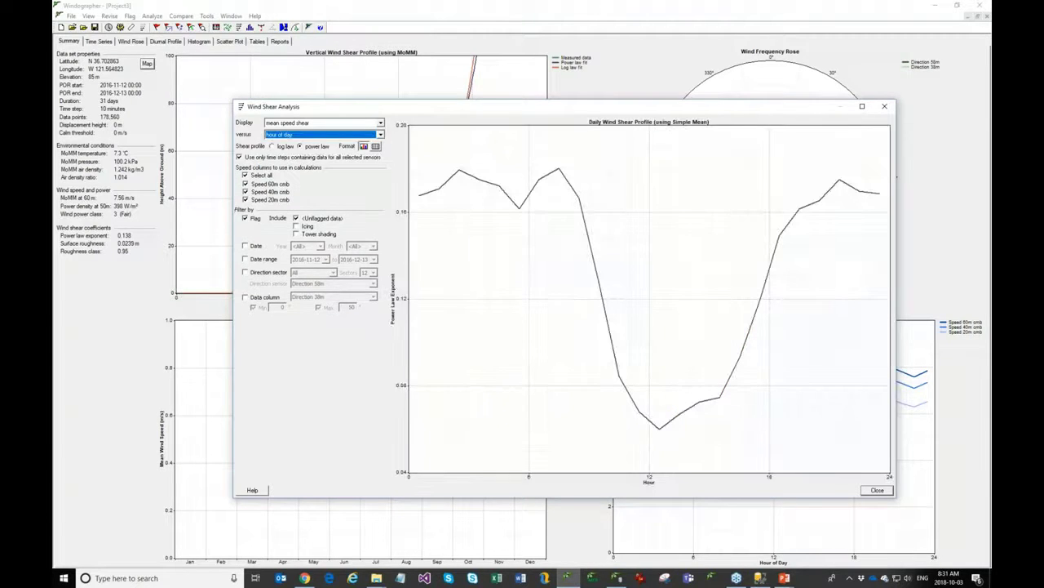
View the mean speed shear versus the Temperature 2m data column, and close the wind shear analysis.
{"action": "left_click", "coordinate": [302, 136]}
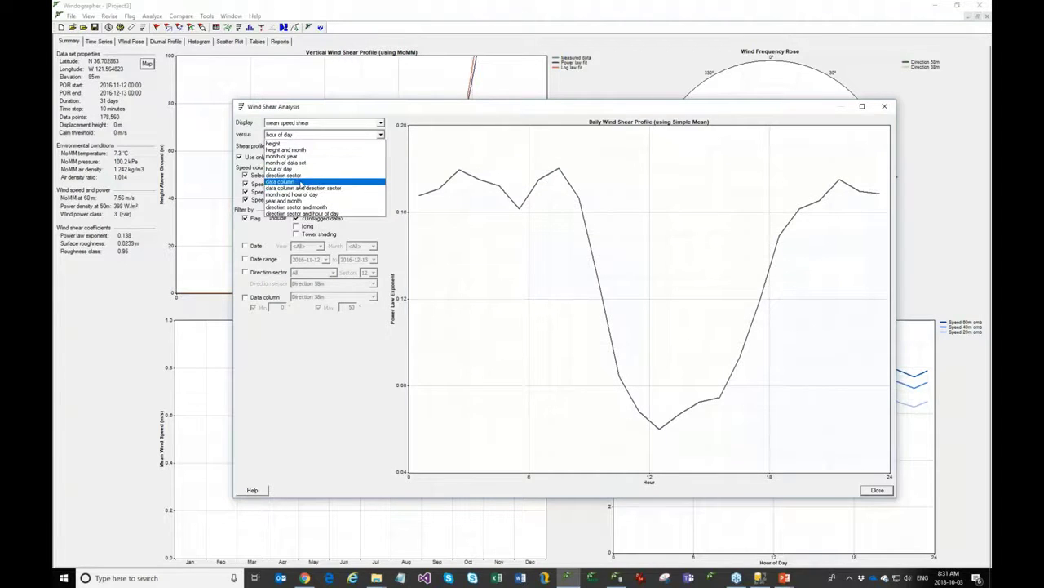
{"action": "left_click", "coordinate": [302, 181]}
{"action": "left_click", "coordinate": [310, 149]}
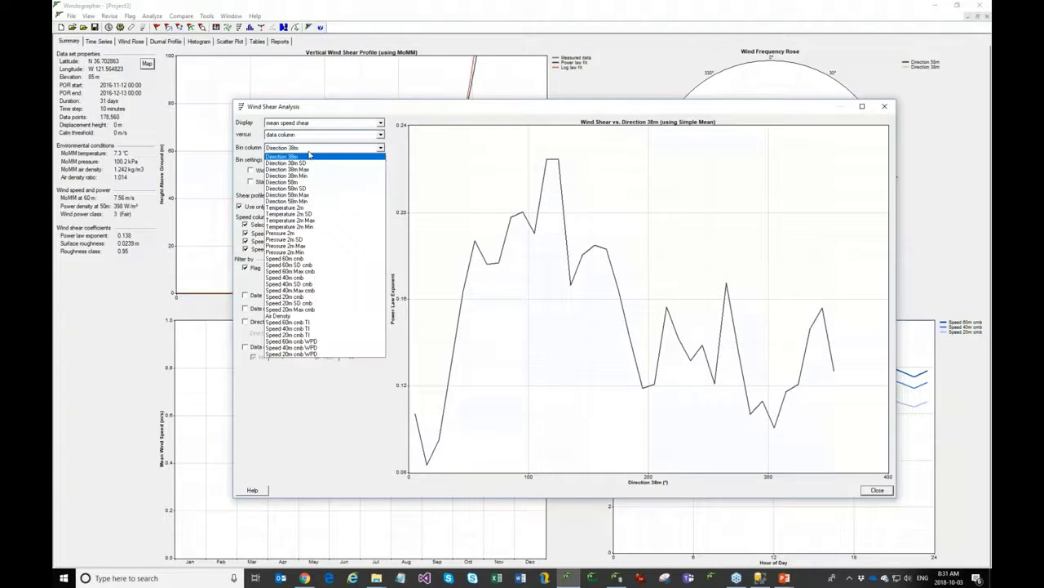
{"action": "left_click", "coordinate": [304, 208]}
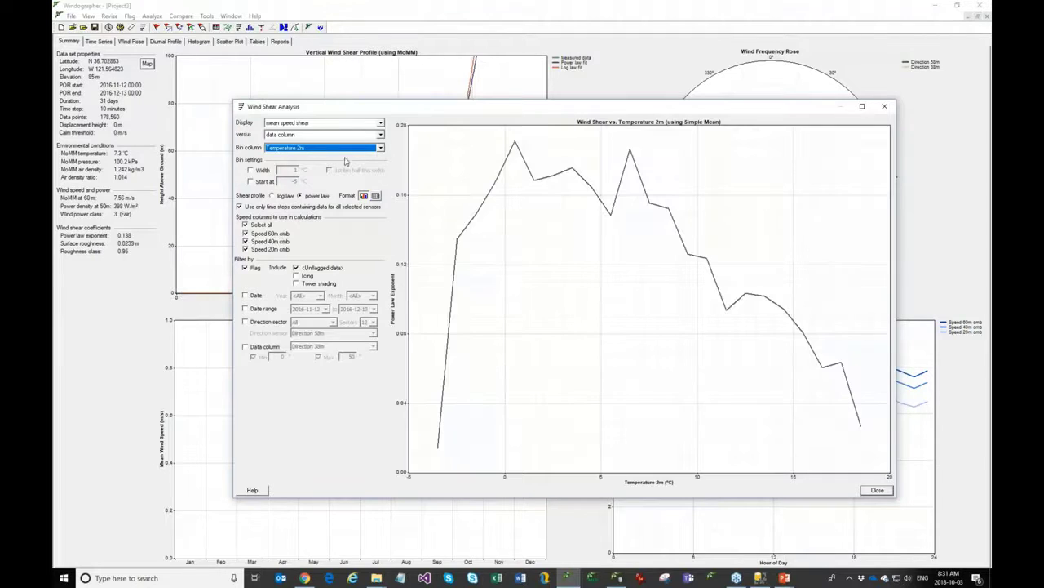
{"action": "left_click", "coordinate": [333, 148]}
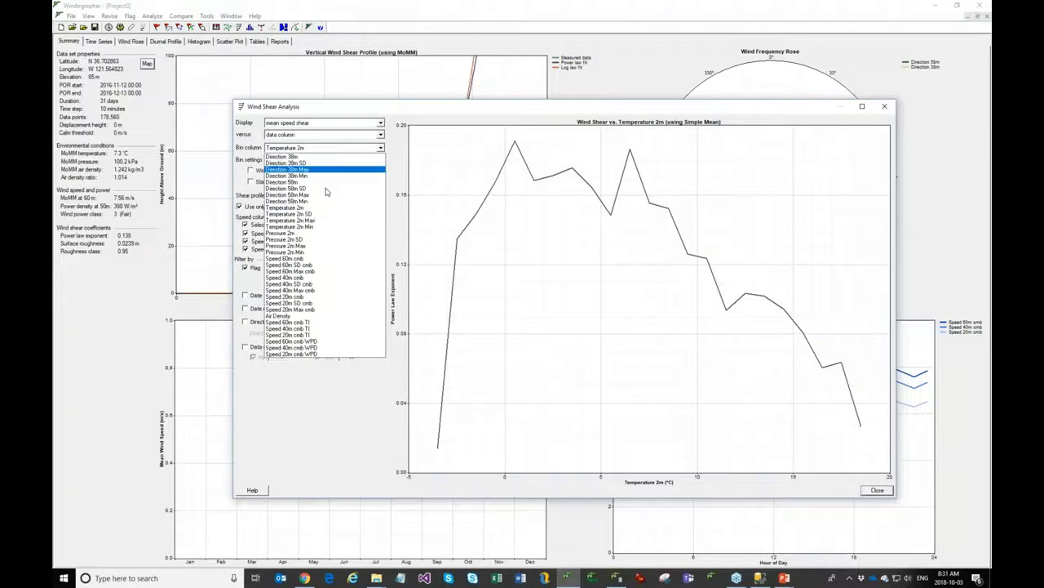
{"action": "left_click", "coordinate": [359, 112]}
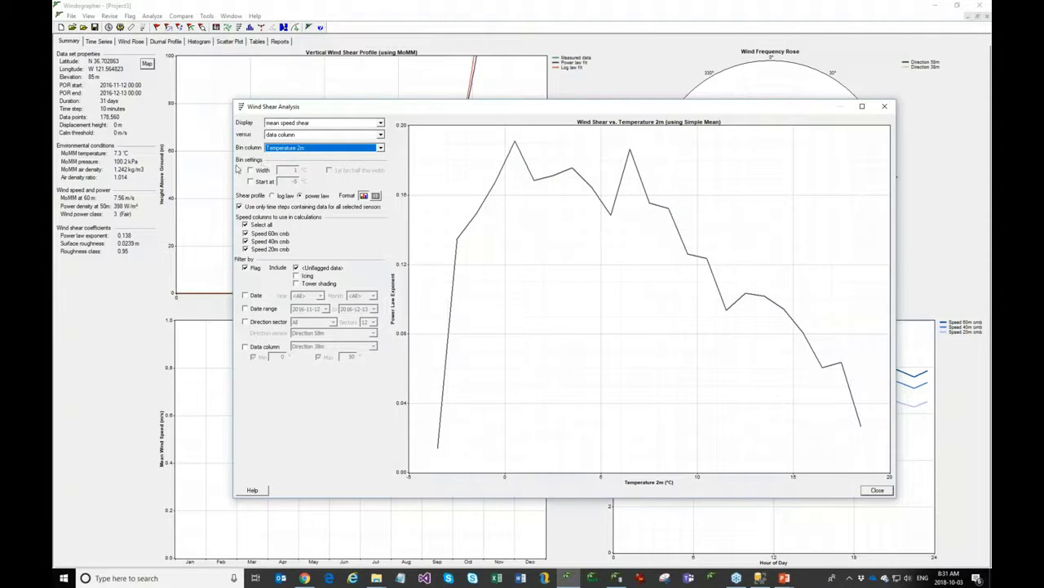
{"action": "left_click", "coordinate": [884, 110]}
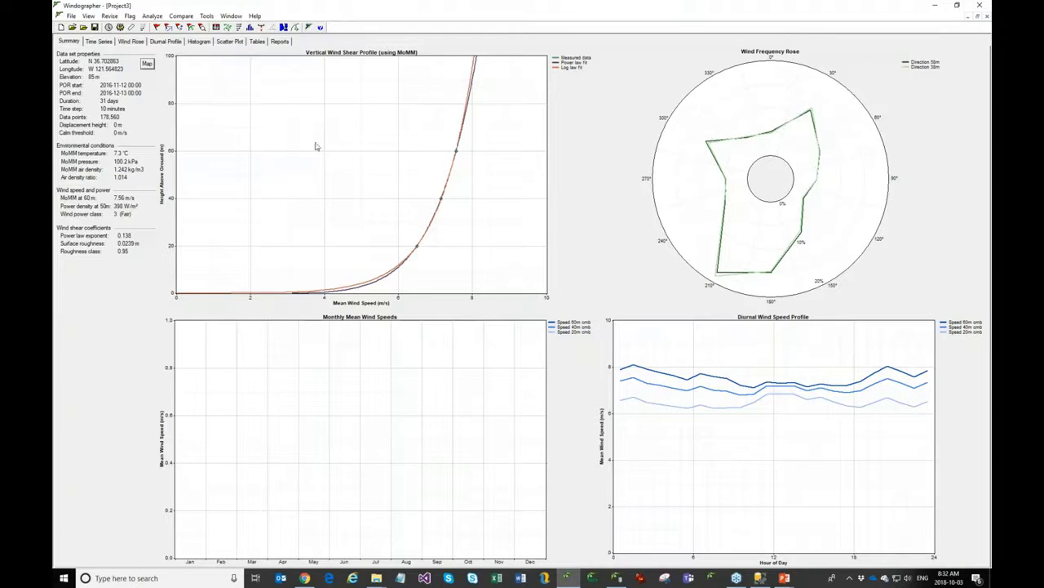
Open the Vertical Extrapolation settings and review the options for speed, speed SD, direction and temperature.
{"action": "left_click", "coordinate": [107, 17]}
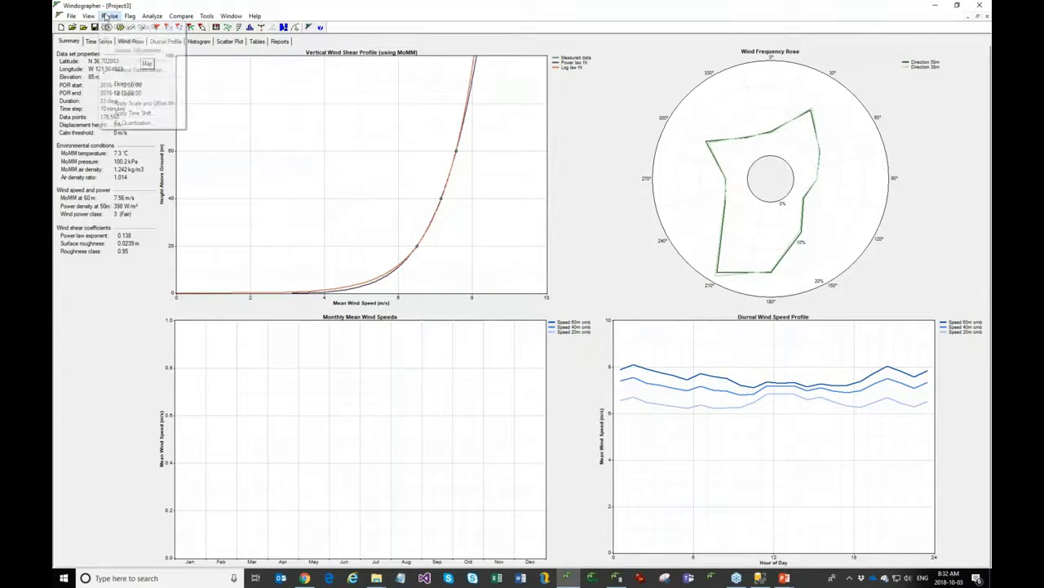
{"action": "left_click", "coordinate": [137, 72]}
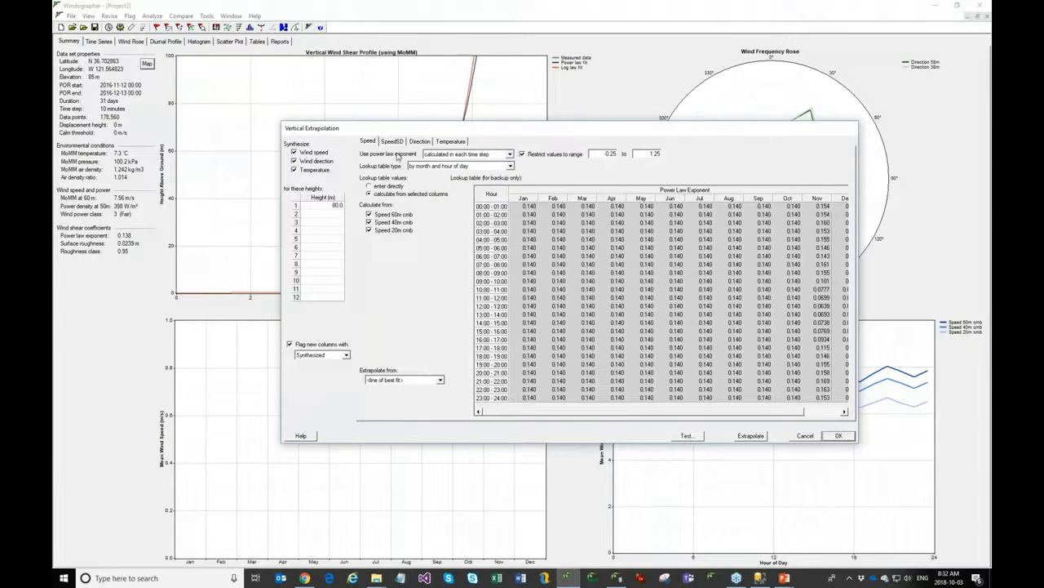
{"action": "left_click", "coordinate": [393, 143]}
{"action": "left_click", "coordinate": [421, 142]}
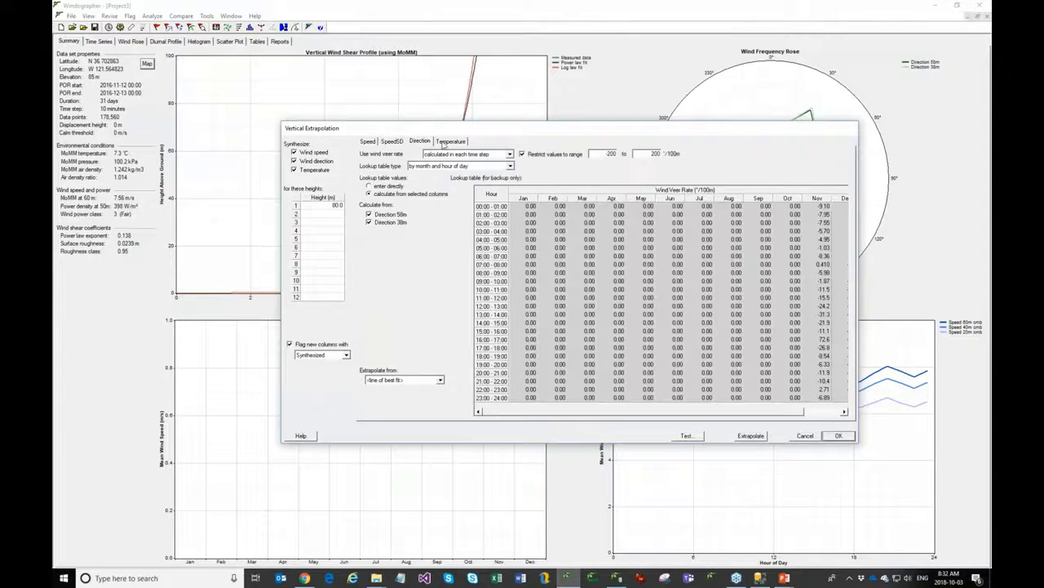
{"action": "left_click", "coordinate": [445, 142]}
{"action": "left_click", "coordinate": [421, 141]}
{"action": "left_click", "coordinate": [392, 142]}
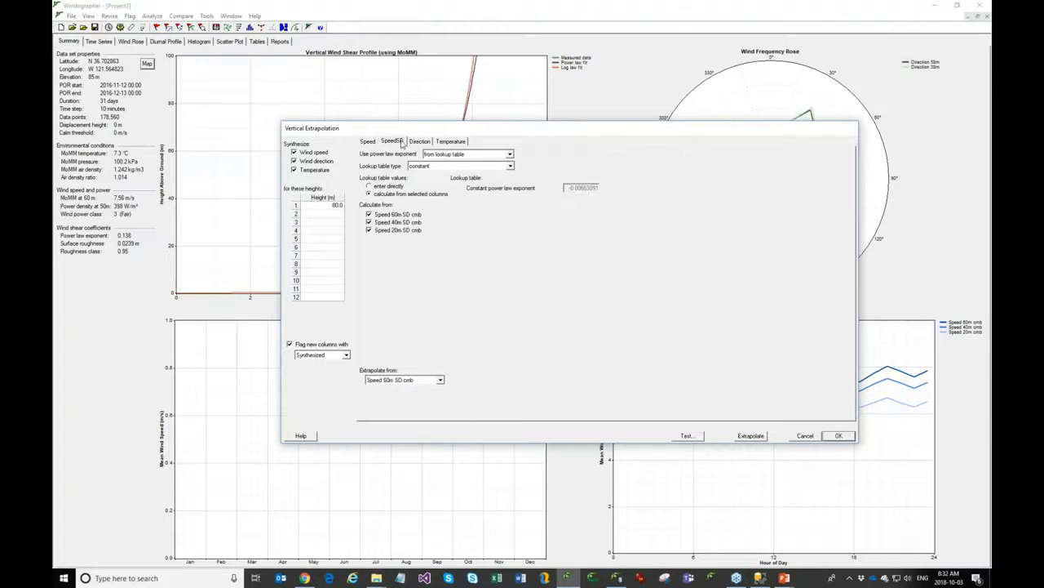
{"action": "left_click", "coordinate": [369, 143]}
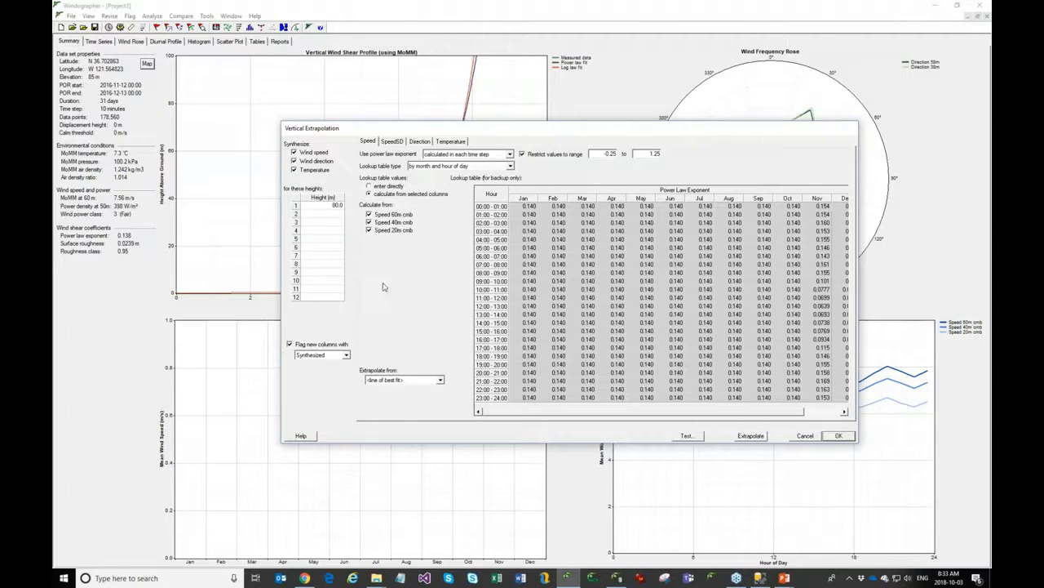
Exclude Speed 60m cmb from the power law exponent calculation and extrapolate wind speed from Speed 60m cmb instead of the line of best fit.
{"action": "left_click", "coordinate": [380, 215]}
{"action": "left_click", "coordinate": [408, 379]}
{"action": "left_click", "coordinate": [400, 396]}
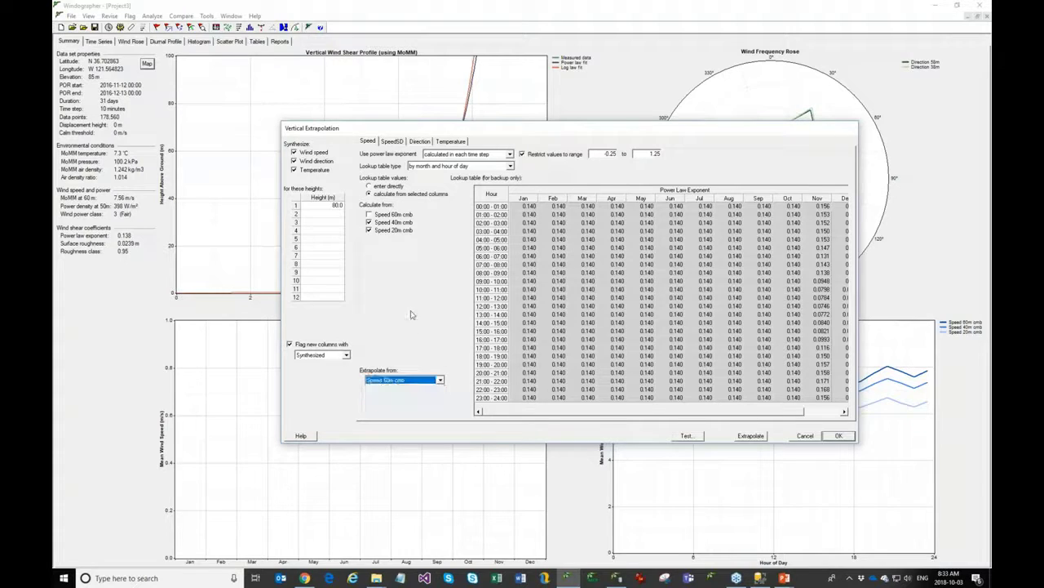
{"action": "left_click", "coordinate": [416, 382]}
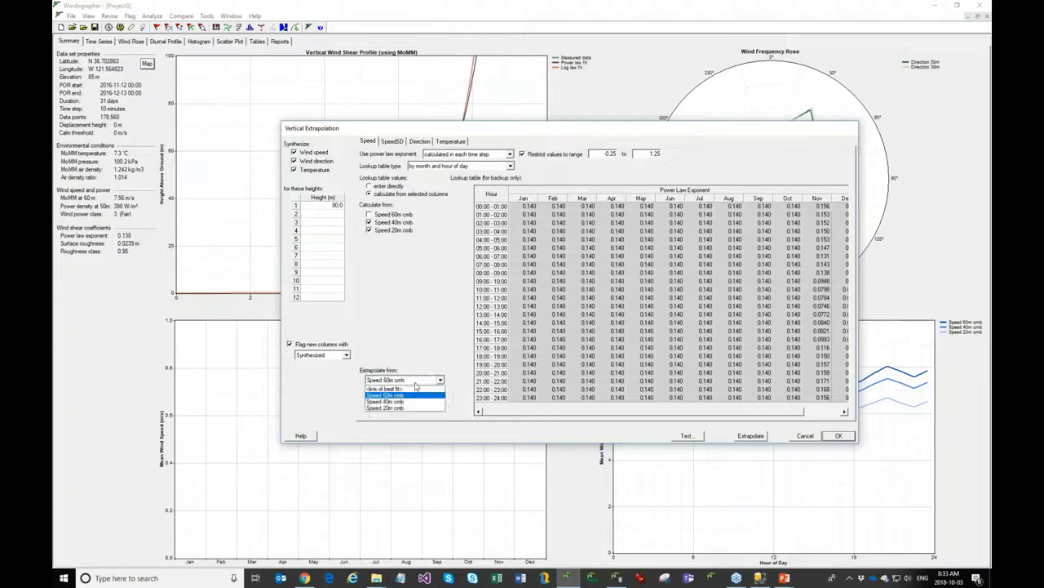
{"action": "left_click", "coordinate": [414, 361]}
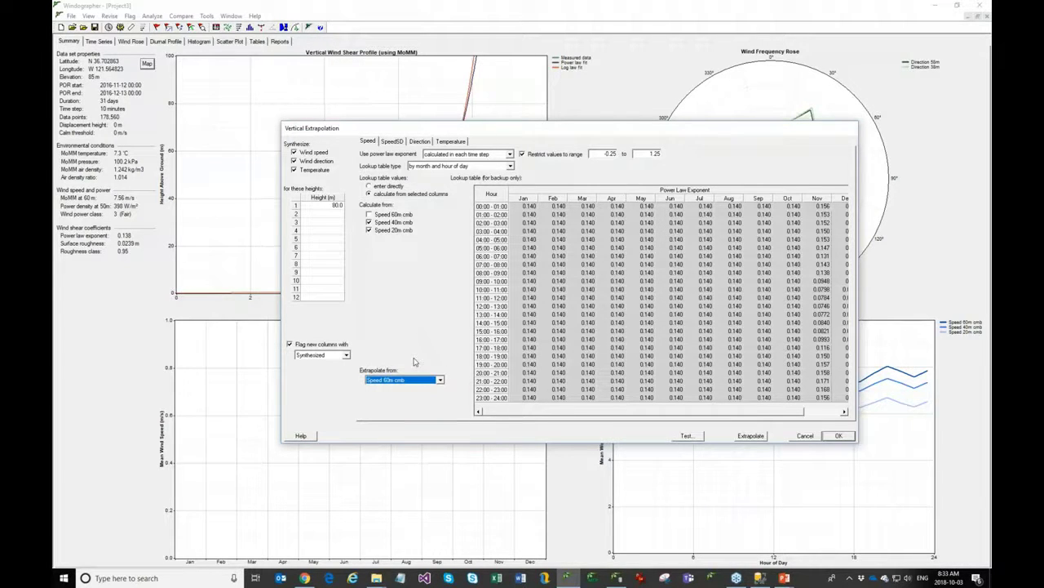
Check the vertical extrapolation settings for speed SD, direction and temperature, and return to the speed settings.
{"action": "left_click", "coordinate": [394, 141]}
{"action": "left_click", "coordinate": [420, 141]}
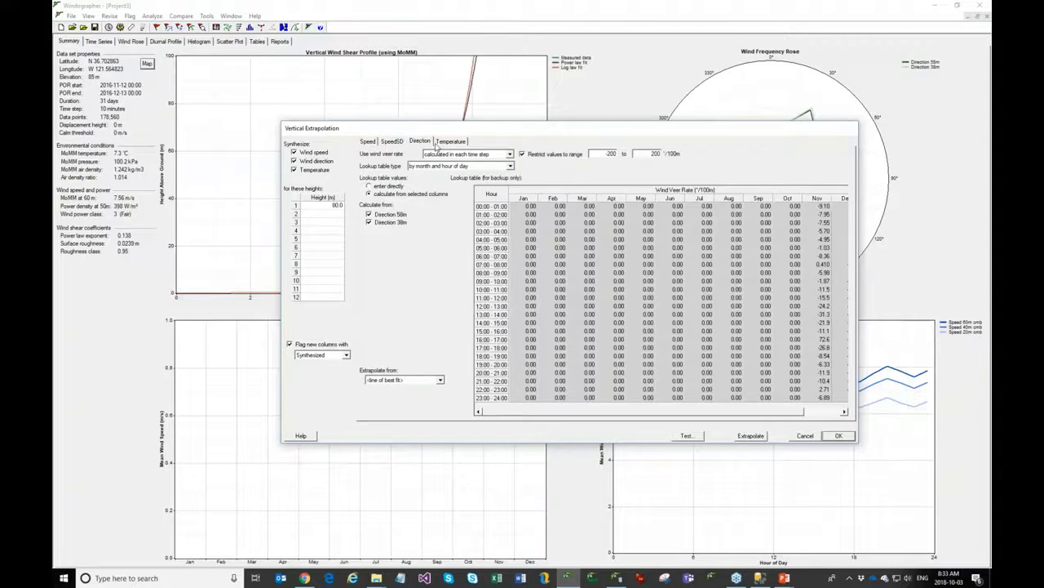
{"action": "left_click", "coordinate": [438, 142]}
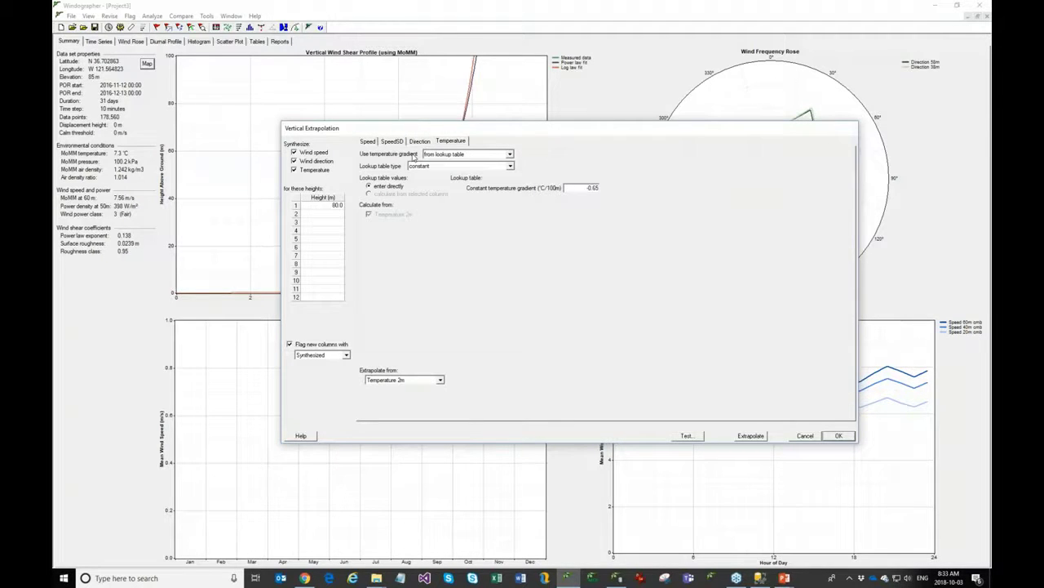
{"action": "left_click", "coordinate": [368, 142]}
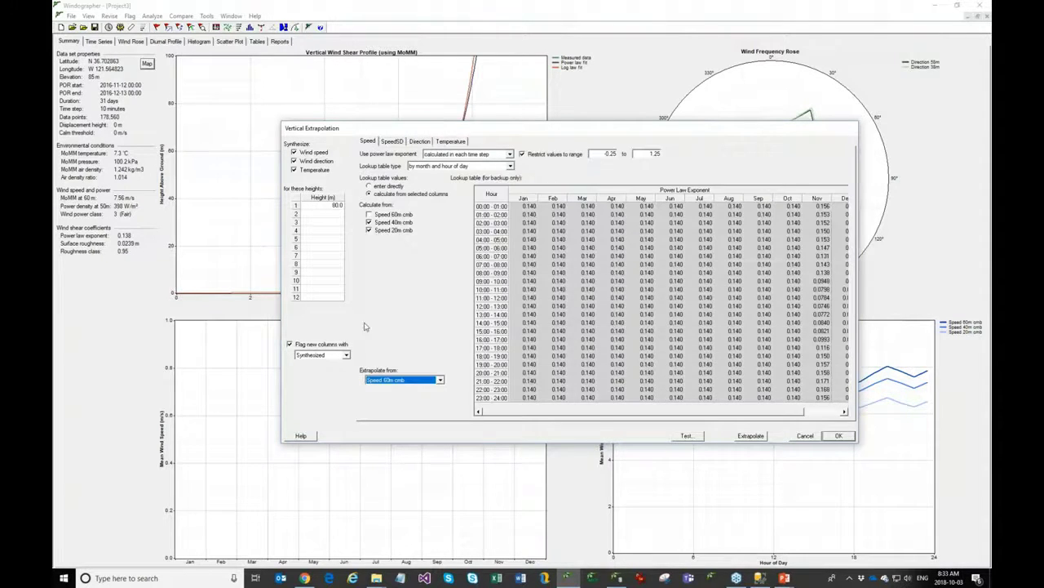
Set the extrapolation height to 95 m and synthesize the wind speed, direction and temperature columns.
{"action": "key", "text": "Tab"}
{"action": "type", "text": "5"}
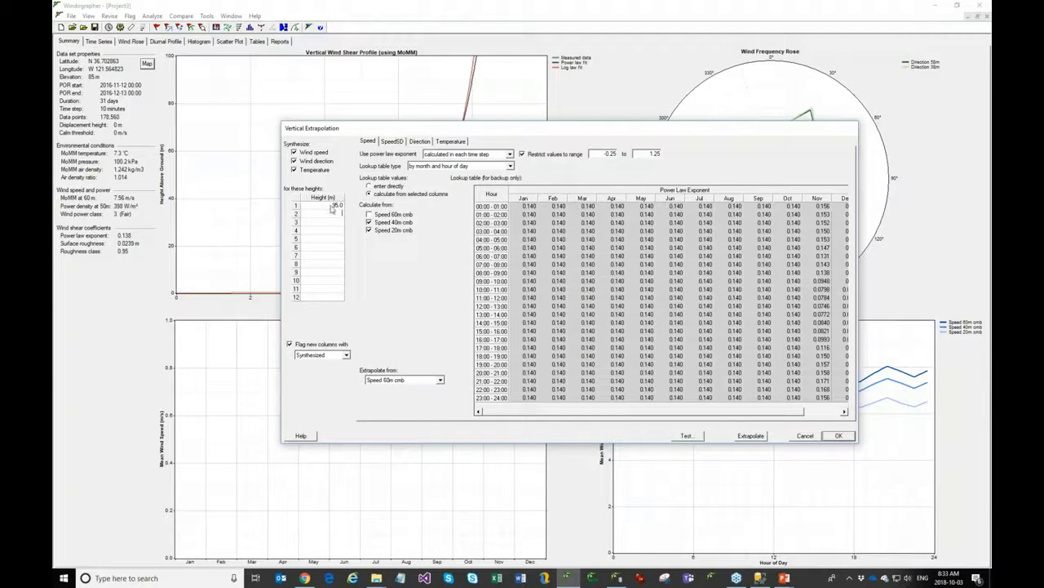
{"action": "left_click", "coordinate": [838, 435]}
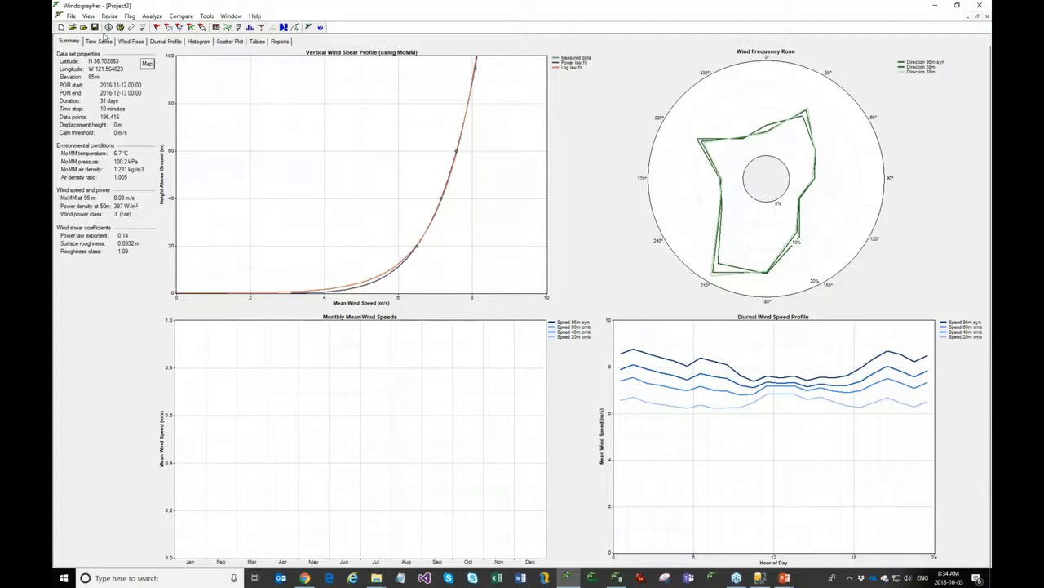
View the extrapolated 95 m wind speed in the time series, switching its Synthesized flag markers off and on.
{"action": "left_click", "coordinate": [104, 43]}
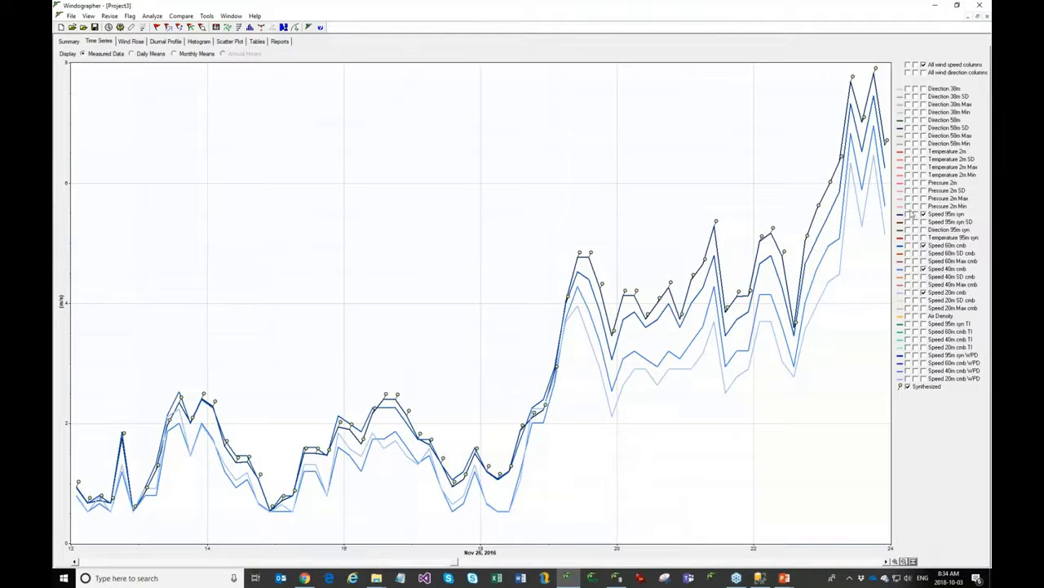
{"action": "left_click", "coordinate": [908, 386]}
{"action": "left_click", "coordinate": [909, 386]}
Review the option for flagging new columns as Synthesized in the Vertical Extrapolation settings, and cancel the dialog.
{"action": "left_click", "coordinate": [142, 27]}
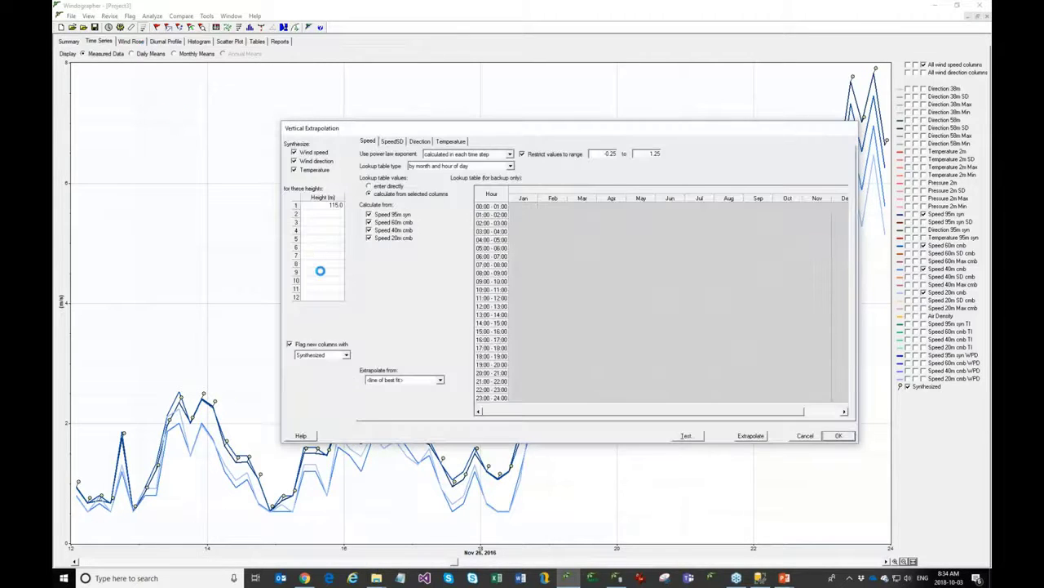
{"action": "left_click", "coordinate": [328, 346]}
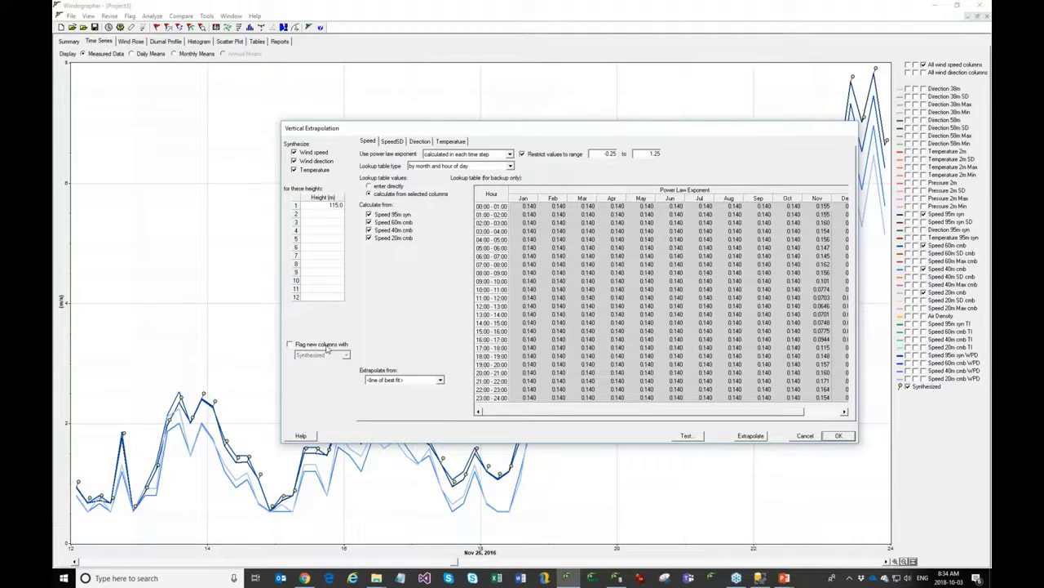
{"action": "left_click", "coordinate": [327, 346]}
{"action": "left_click", "coordinate": [339, 356]}
{"action": "left_click", "coordinate": [337, 352]}
{"action": "left_click", "coordinate": [804, 437]}
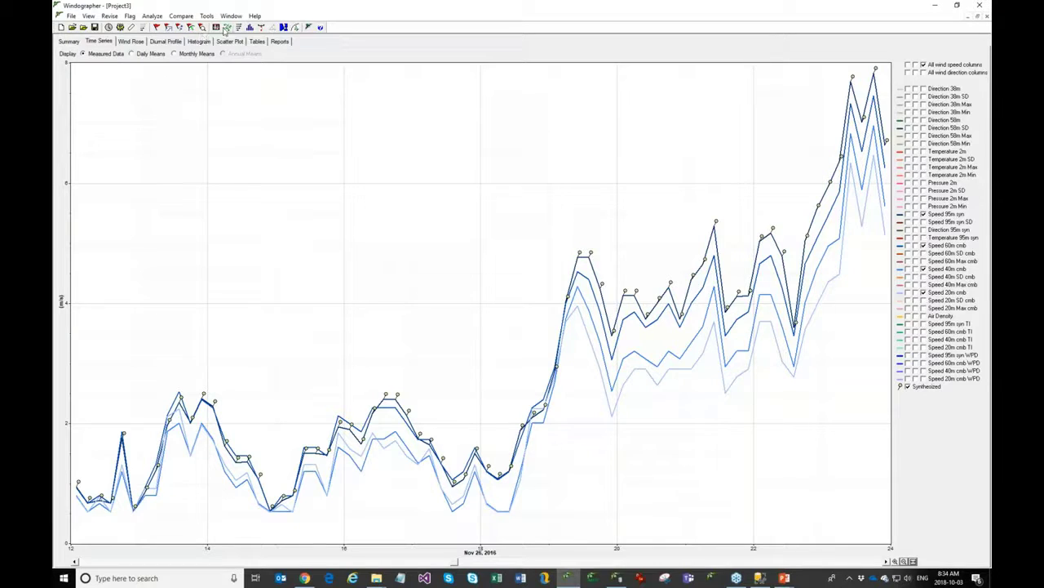
Open the Turbulence Analysis and examine the mean turbulence intensity versus height at the synthesized 95 m point.
{"action": "left_click", "coordinate": [152, 16]}
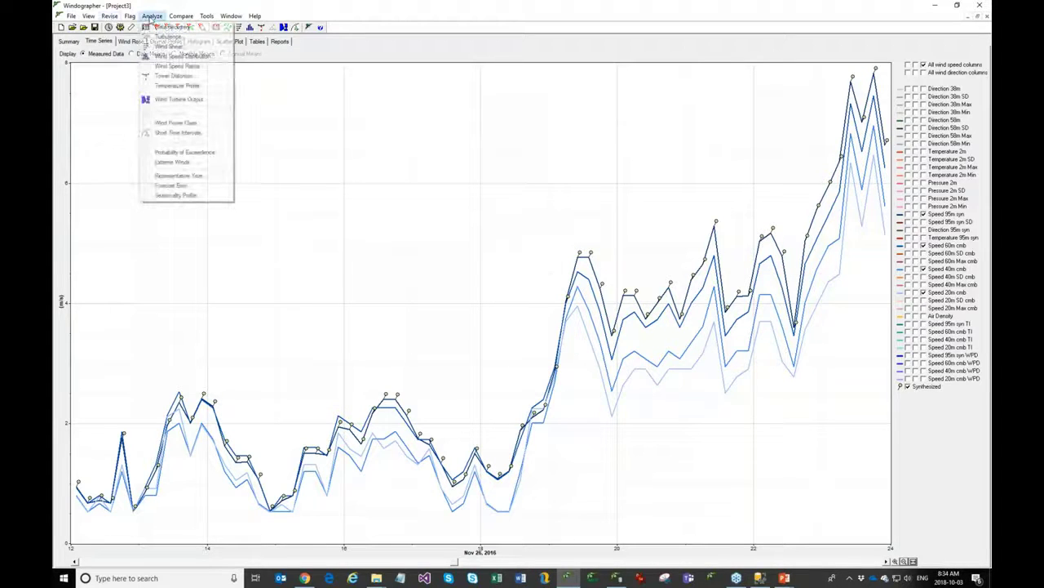
{"action": "left_click", "coordinate": [197, 105]}
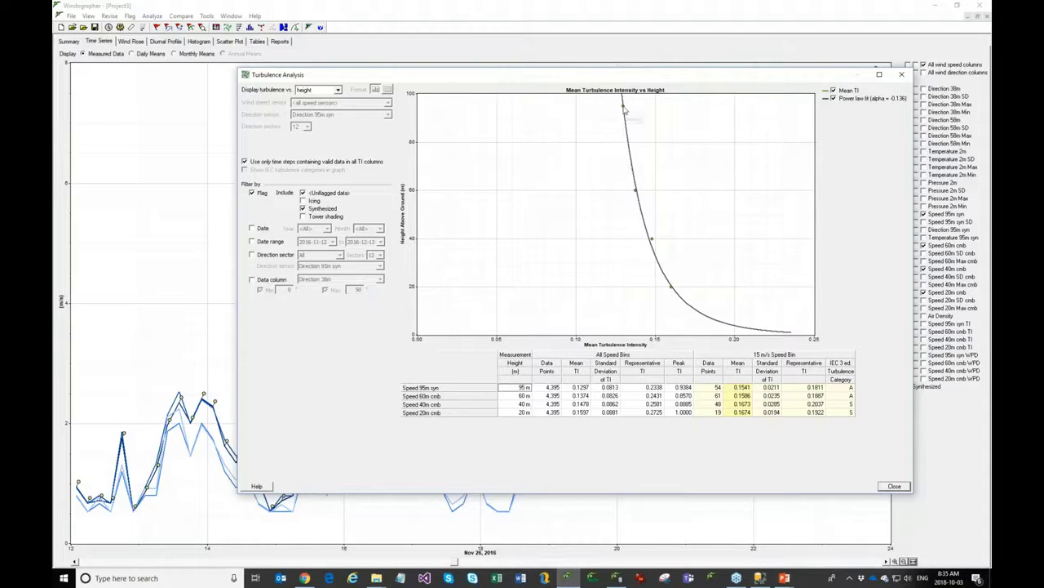
{"action": "mouse_move", "coordinate": [625, 112]}
Display turbulence versus wind speed and compare the curves with Speed 95m syn hidden and shown.
{"action": "left_click", "coordinate": [306, 89]}
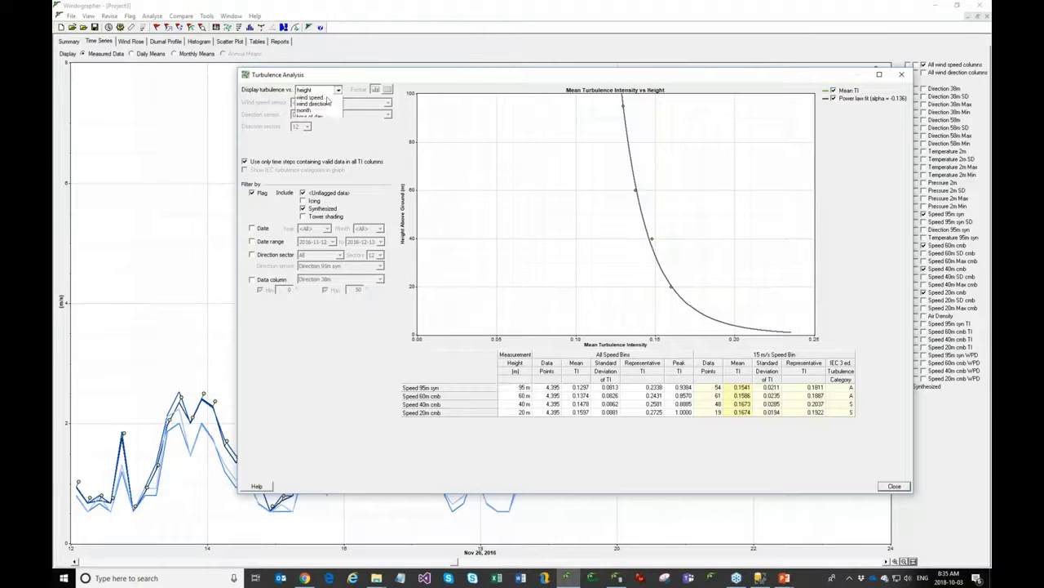
{"action": "left_click", "coordinate": [306, 103]}
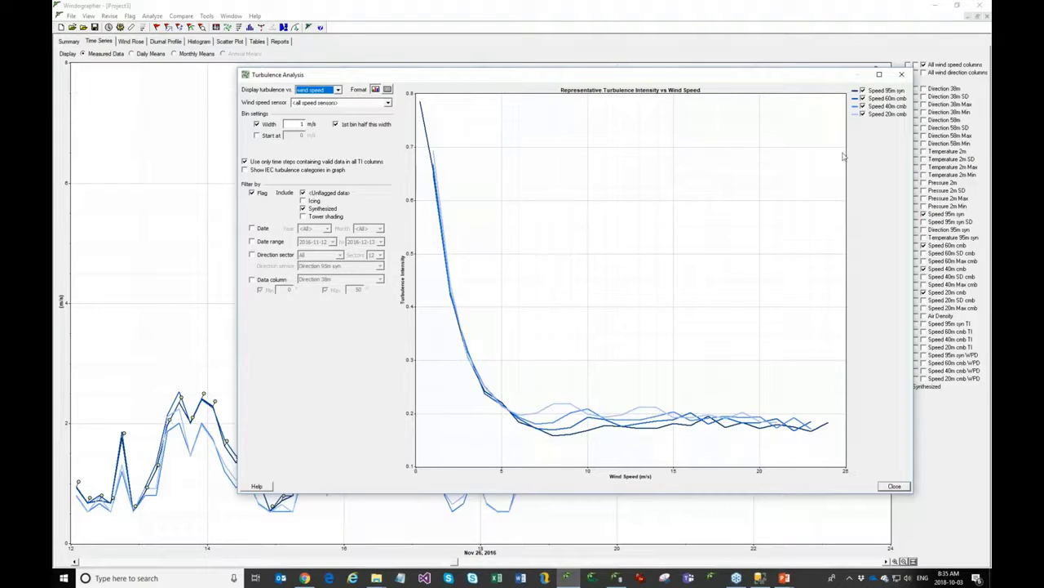
{"action": "left_click", "coordinate": [863, 91]}
{"action": "left_click", "coordinate": [863, 91]}
{"action": "left_click", "coordinate": [862, 91]}
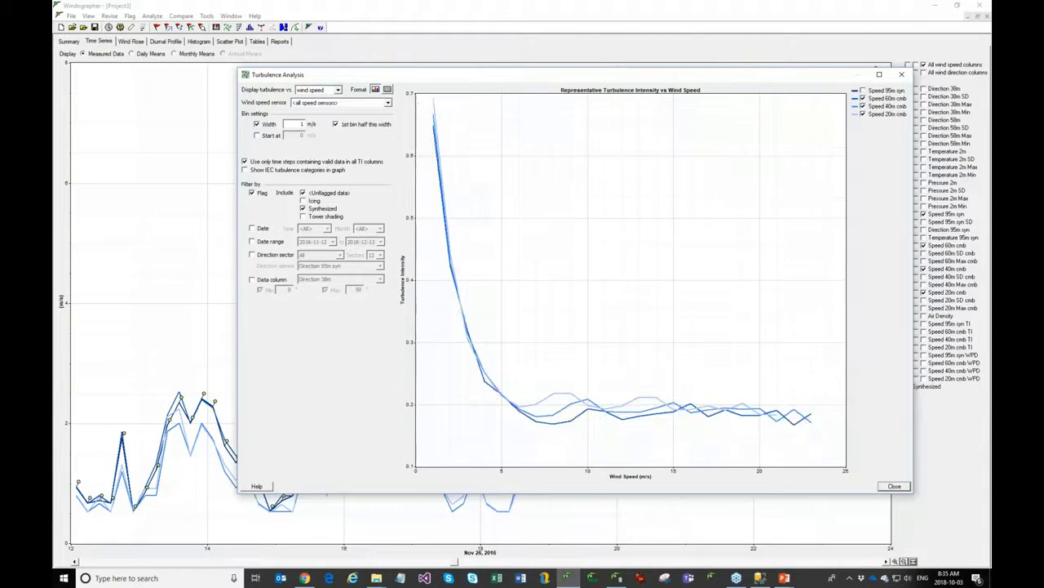
{"action": "left_click", "coordinate": [863, 91]}
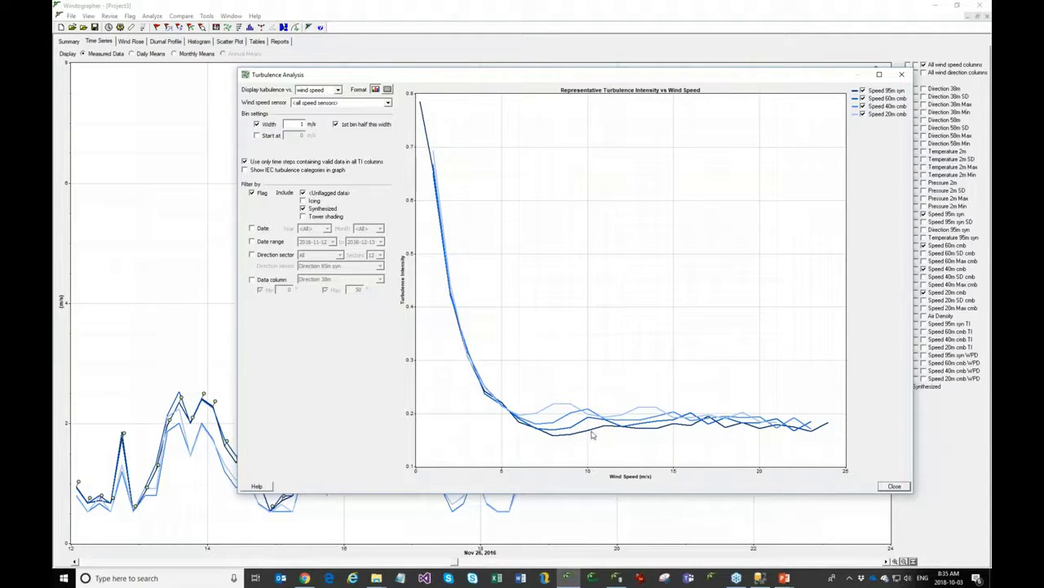
View turbulence versus wind direction and versus hour of day, and close the Turbulence Analysis.
{"action": "left_click", "coordinate": [318, 90]}
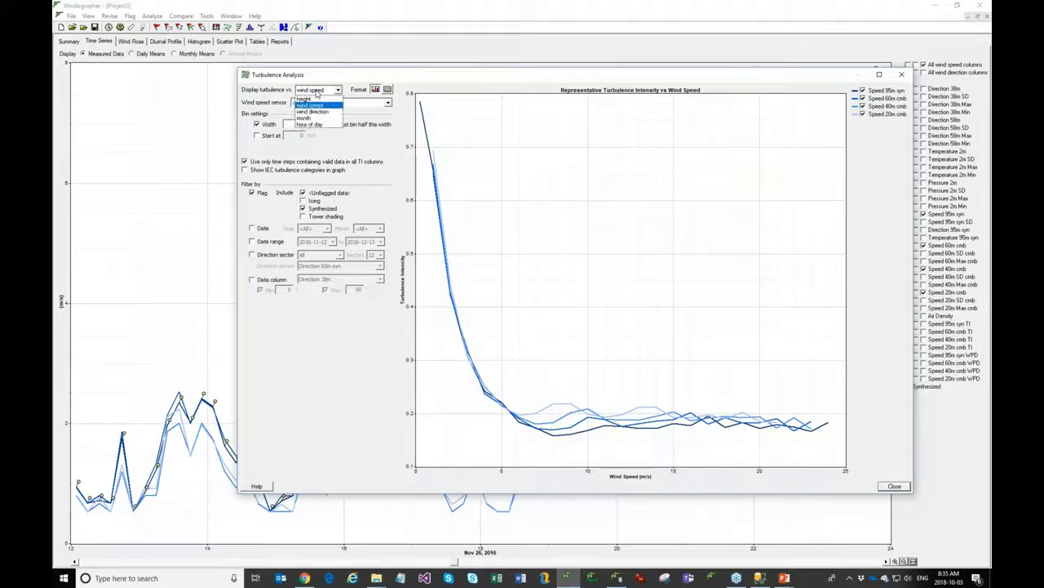
{"action": "left_click", "coordinate": [311, 112]}
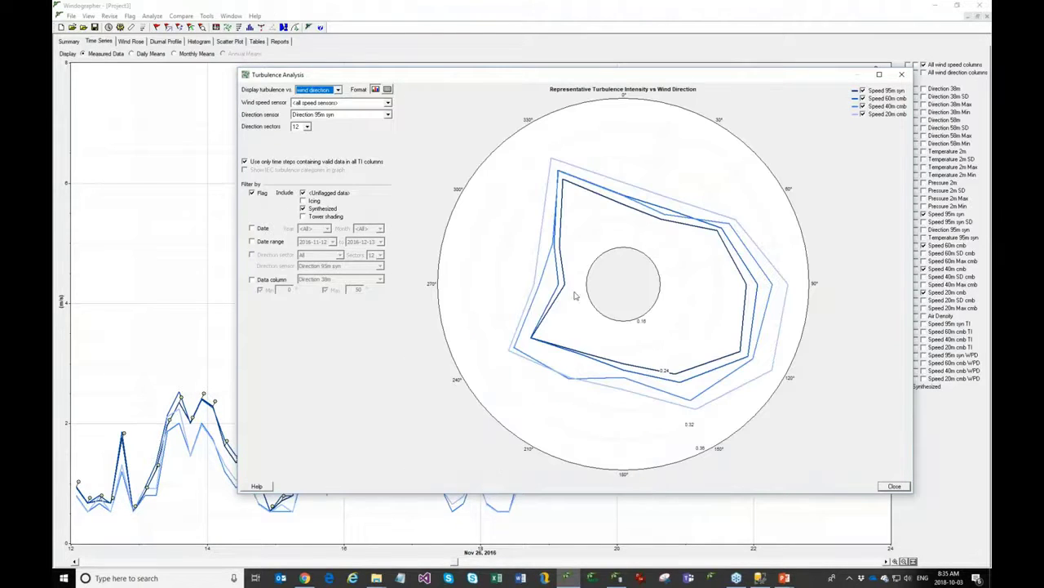
{"action": "left_click", "coordinate": [318, 90]}
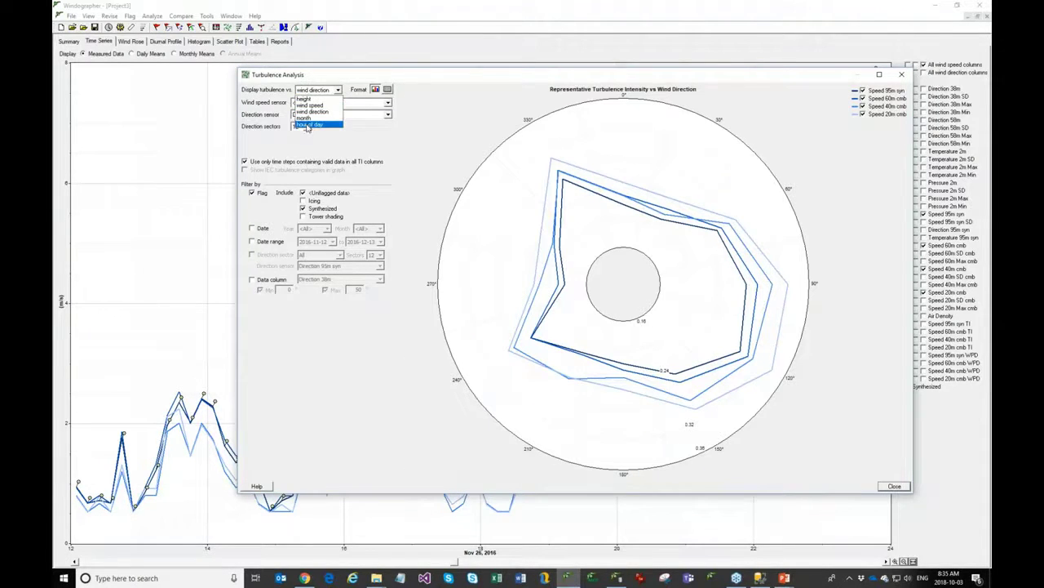
{"action": "left_click", "coordinate": [310, 124]}
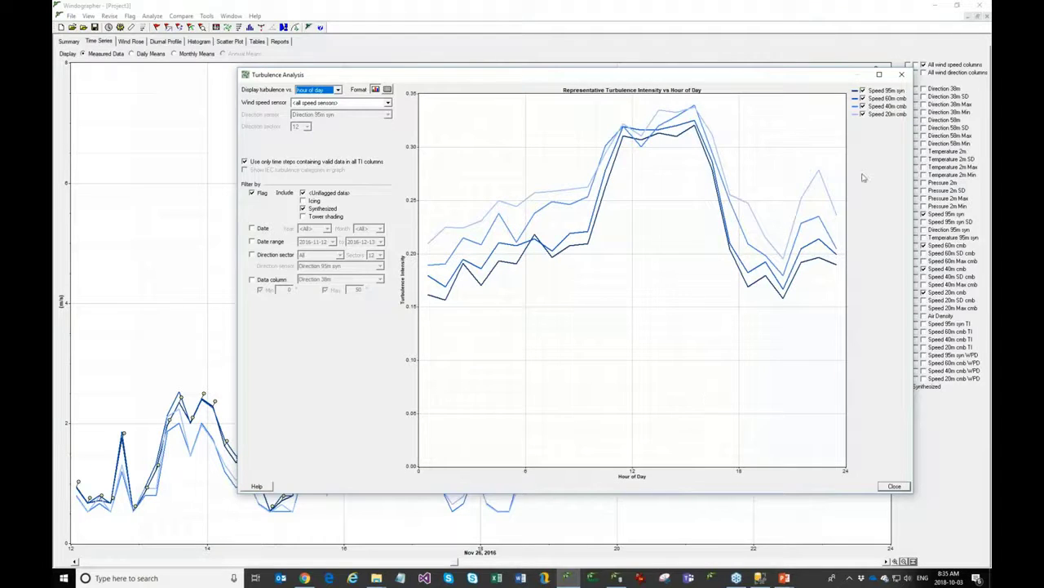
{"action": "left_click", "coordinate": [904, 78]}
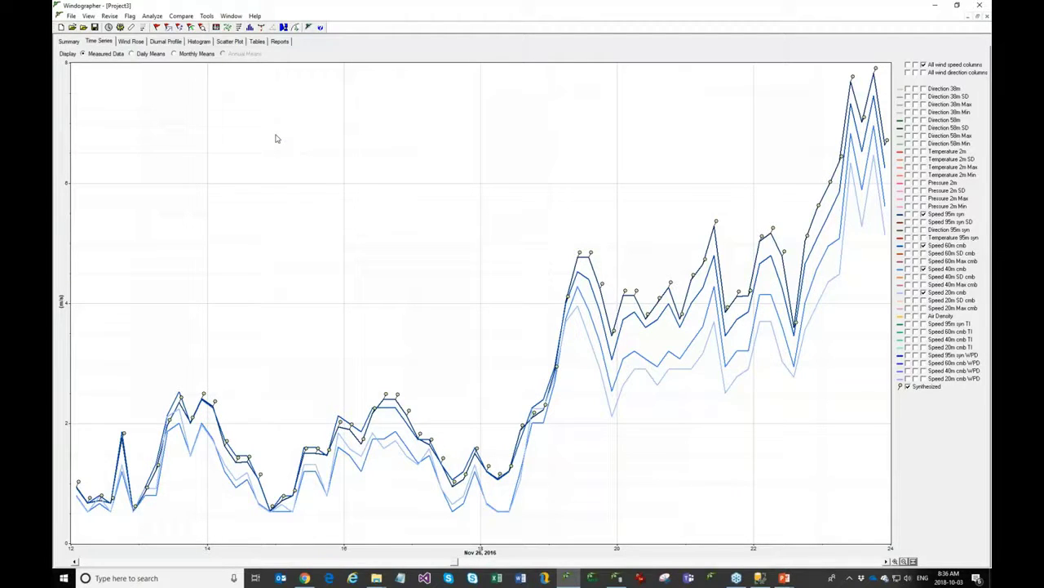
Review the data set summary and return to the time series.
{"action": "left_click", "coordinate": [68, 41]}
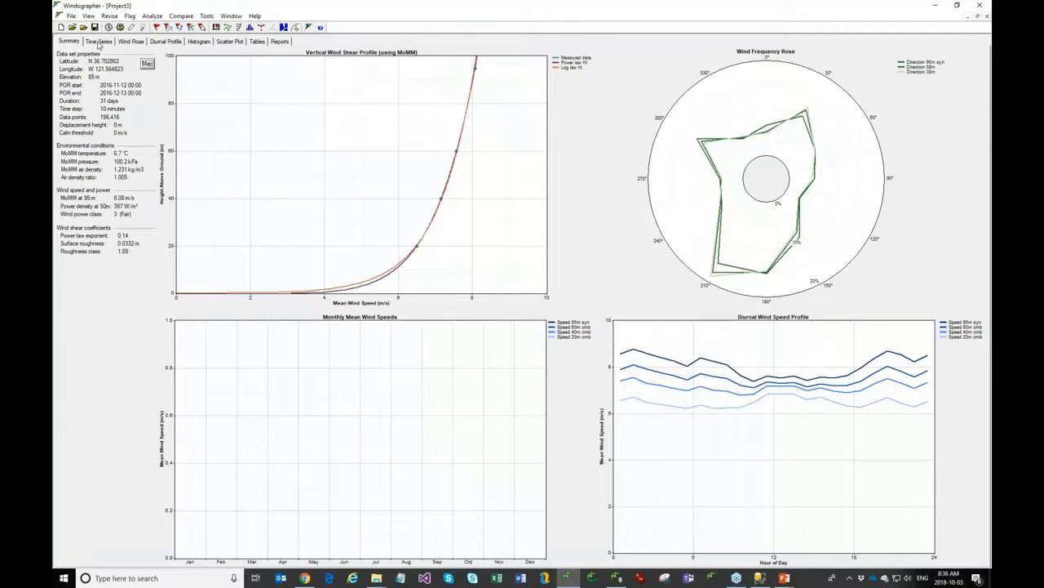
{"action": "left_click", "coordinate": [98, 41]}
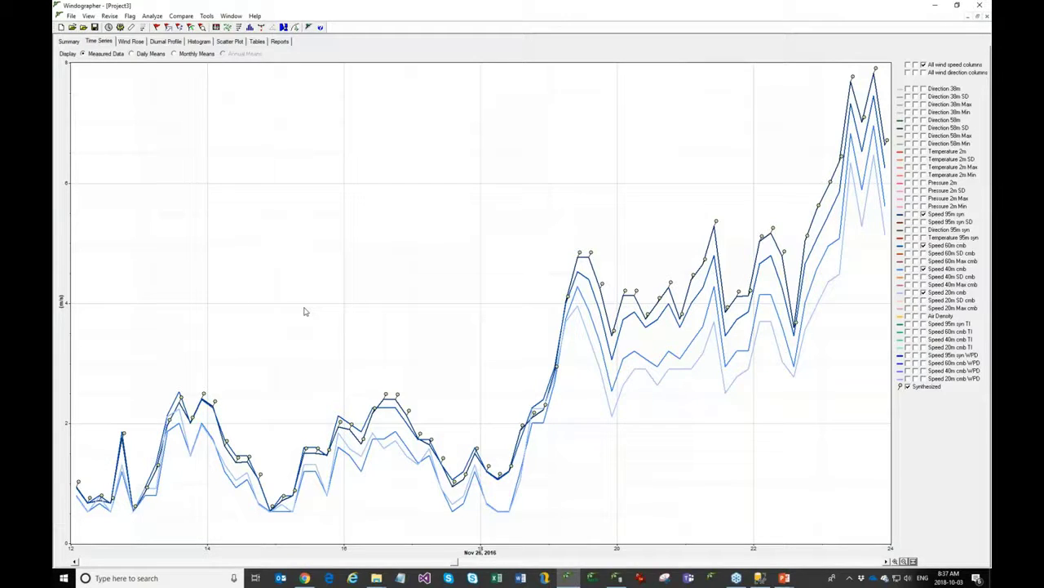
Open the Data Downloader to obtain reference data for the site.
{"action": "left_click", "coordinate": [181, 16]}
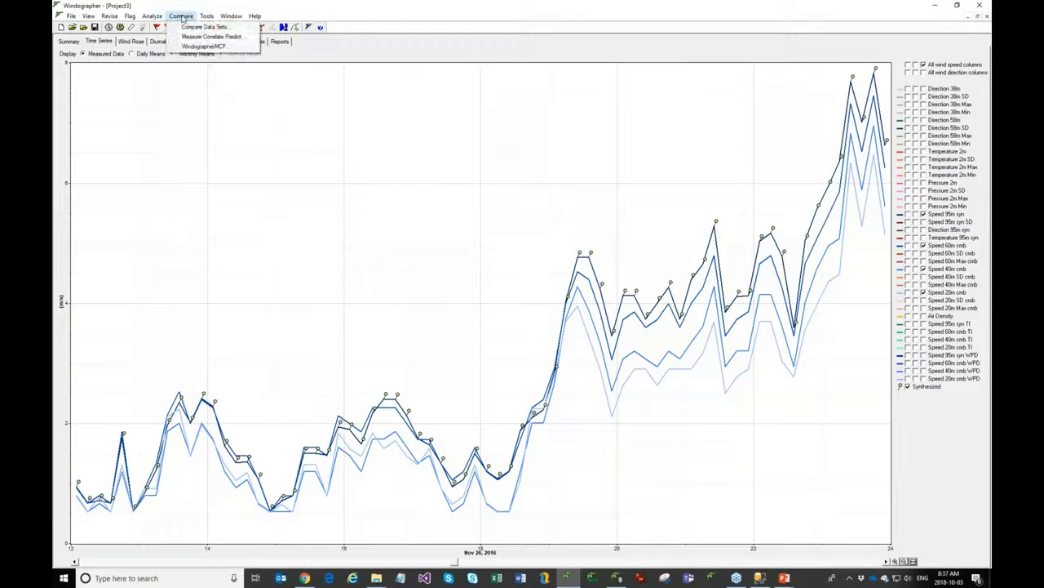
{"action": "mouse_move", "coordinate": [207, 16]}
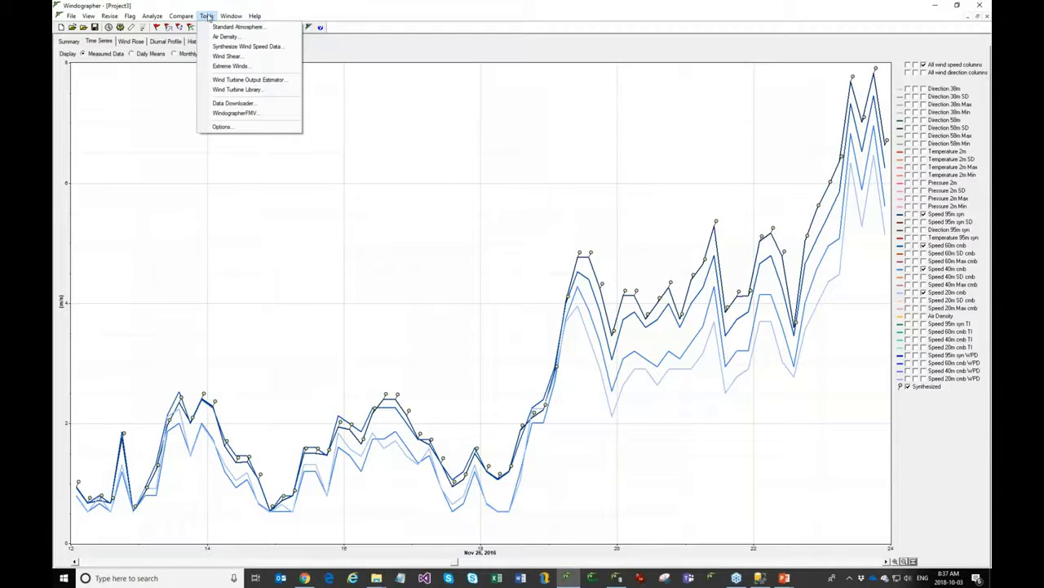
{"action": "left_click", "coordinate": [249, 104]}
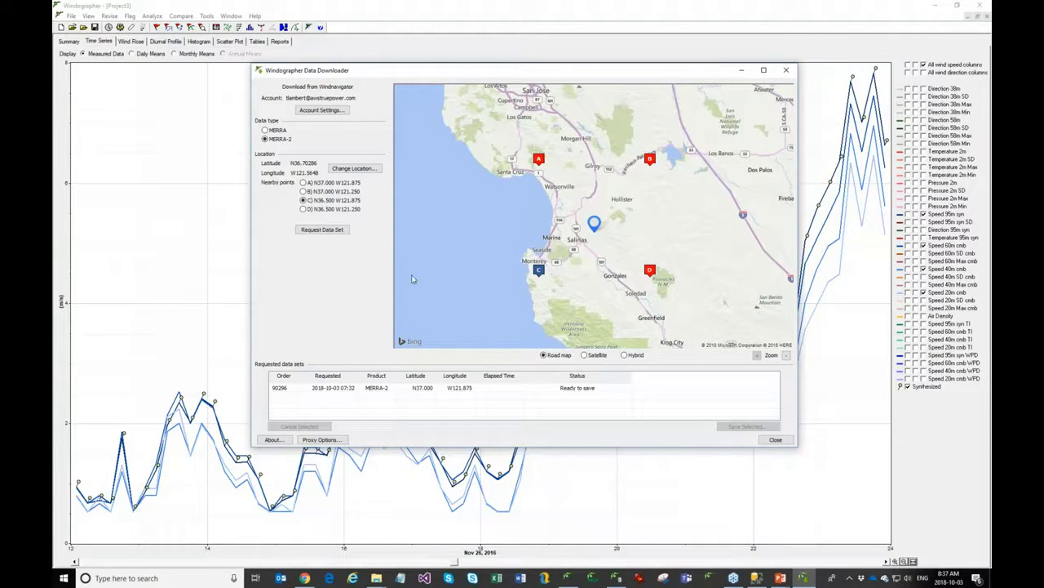
Try to request the MERRA-2 data set for nearby point A (N37.000 W121.875).
{"action": "left_click", "coordinate": [275, 132]}
{"action": "left_click", "coordinate": [276, 139]}
{"action": "left_click", "coordinate": [304, 191]}
{"action": "left_click", "coordinate": [323, 231]}
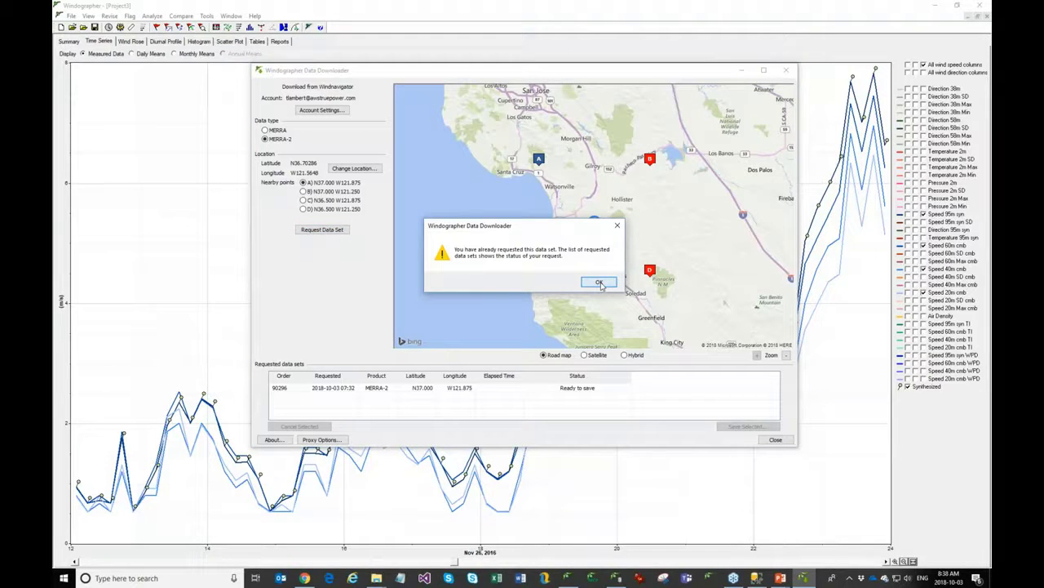
{"action": "left_click", "coordinate": [599, 283]}
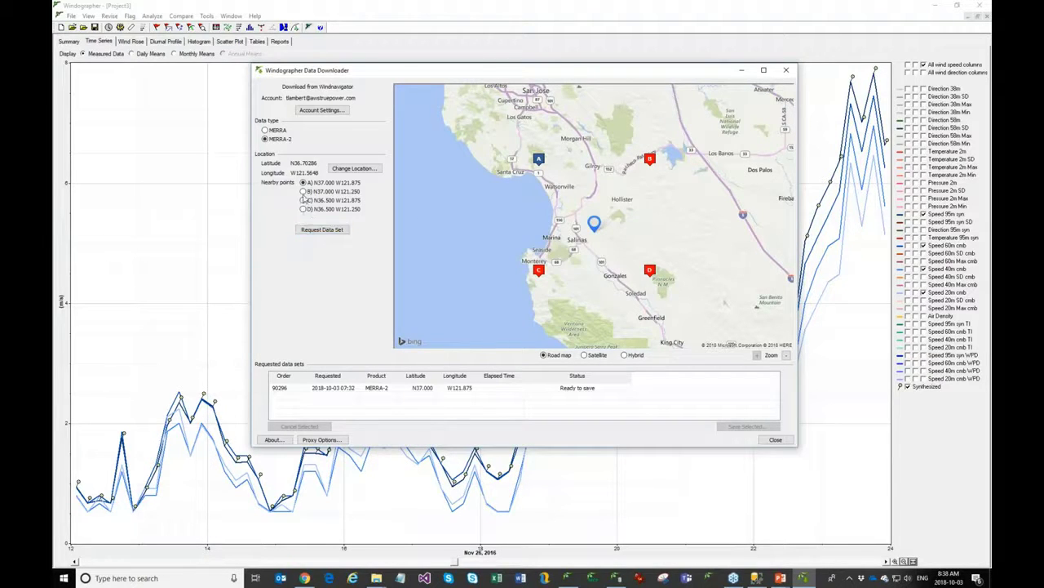
Request the MERRA-2 data set for nearby point B (N37.000 W121.250), and return to the main project window.
{"action": "left_click", "coordinate": [304, 191]}
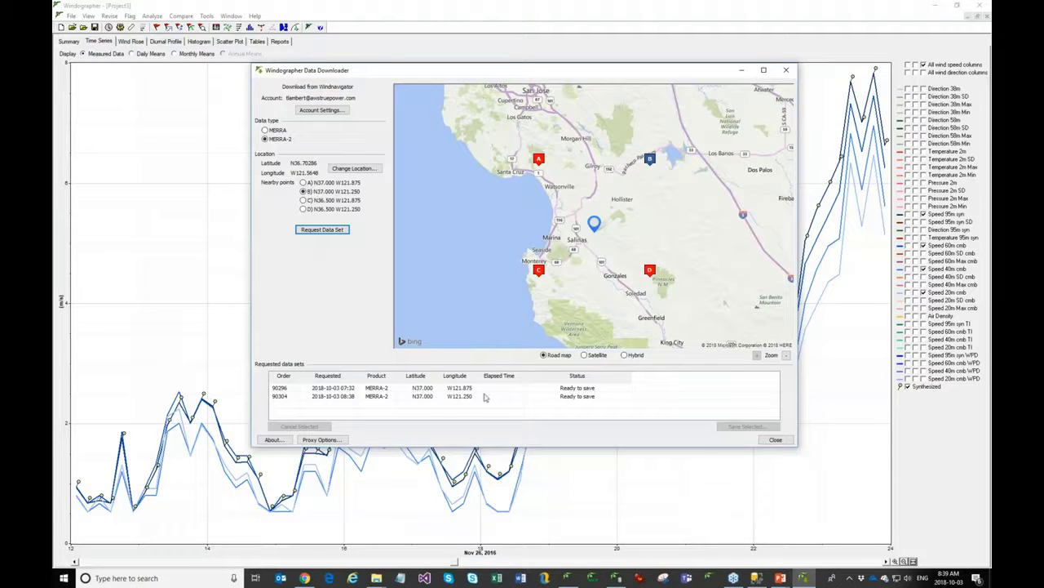
{"action": "left_click", "coordinate": [178, 95]}
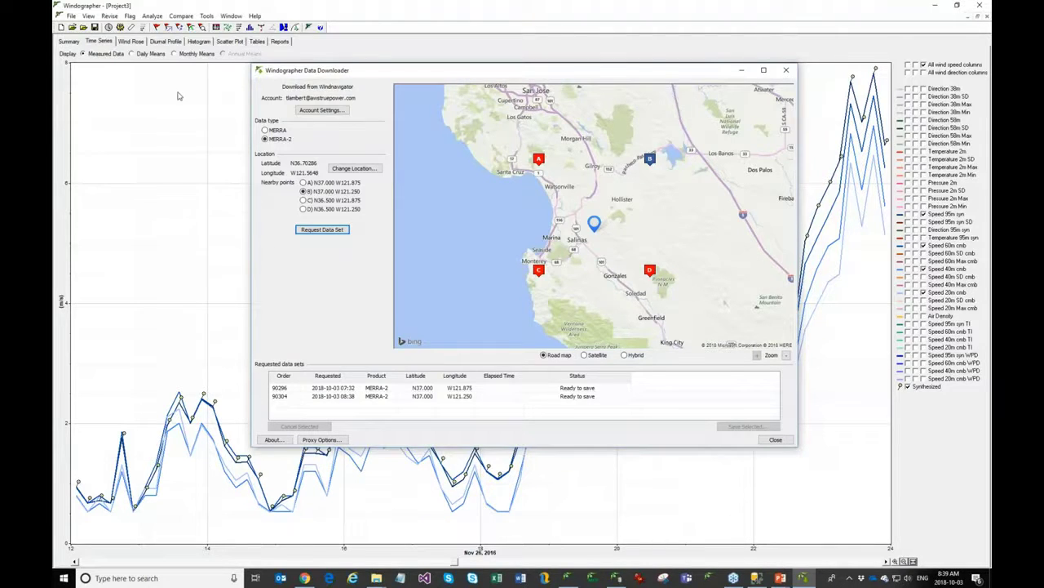
Switch to WindographerMCP, open the recent project Cheesecake.windogMCP and hide the document tab strip above its pages.
{"action": "left_click", "coordinate": [153, 16]}
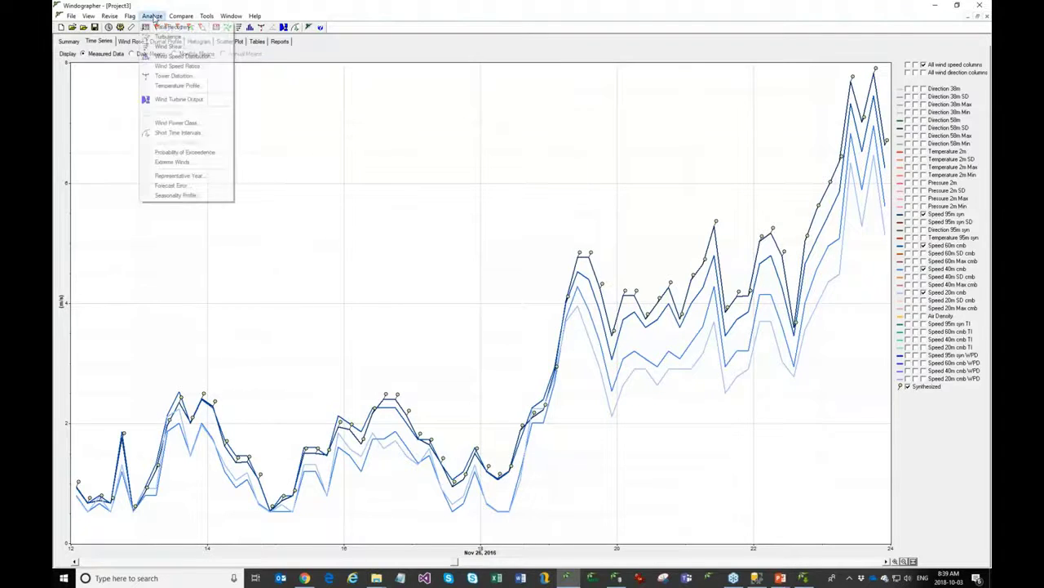
{"action": "left_click", "coordinate": [204, 27]}
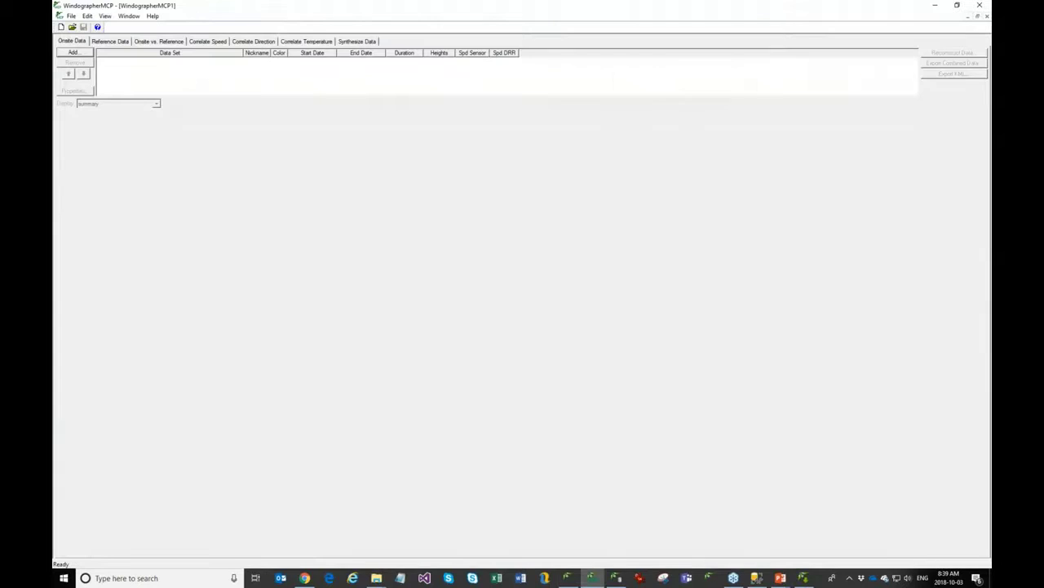
{"action": "left_click", "coordinate": [71, 16]}
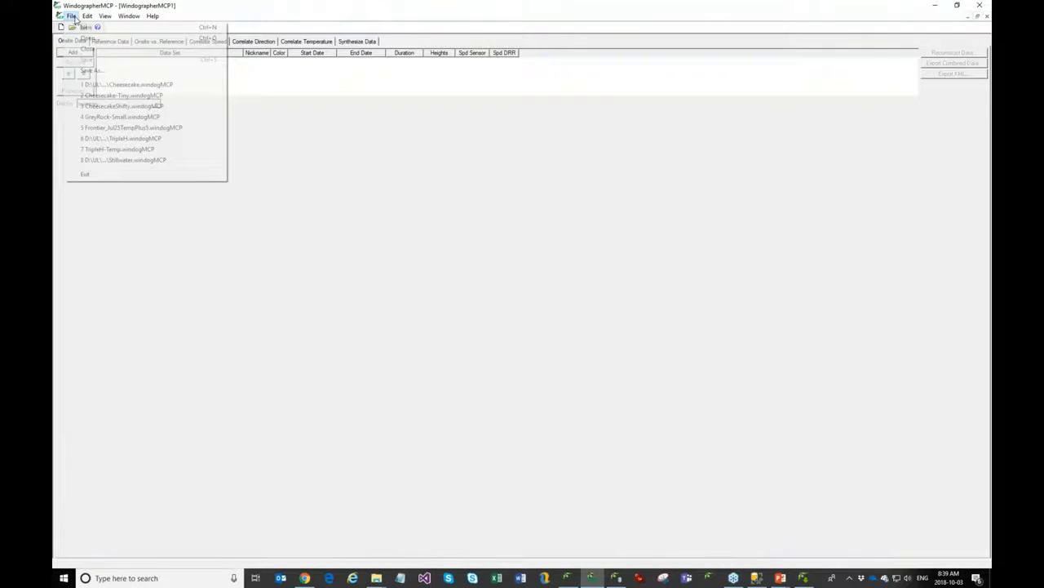
{"action": "left_click", "coordinate": [122, 84]}
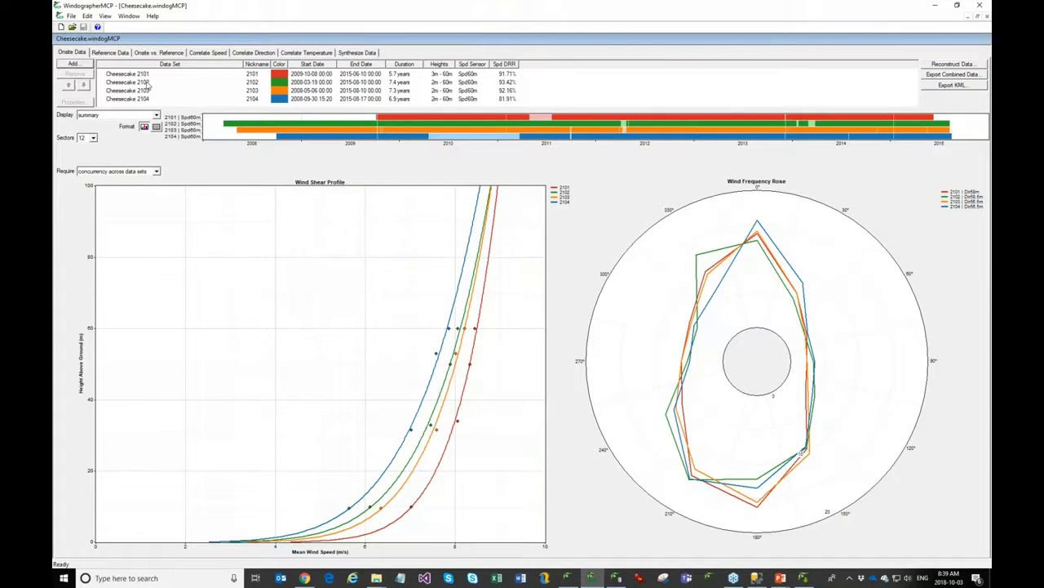
{"action": "double_click", "coordinate": [168, 39]}
{"action": "double_click", "coordinate": [171, 56]}
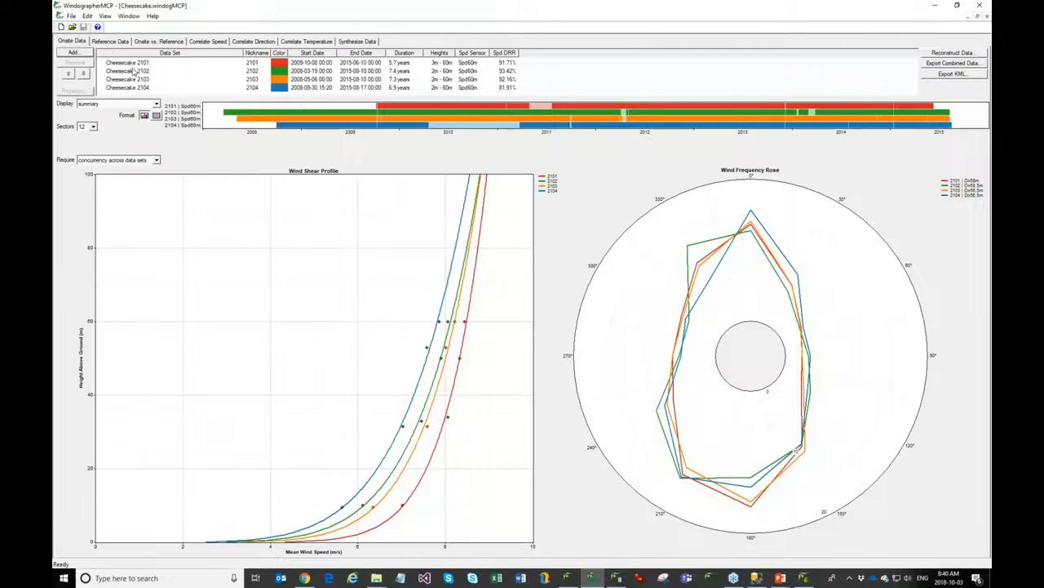
Look through the four onsite data sets, Cheesecake 2101 to 2104, in the onsite data list.
{"action": "left_click", "coordinate": [133, 71]}
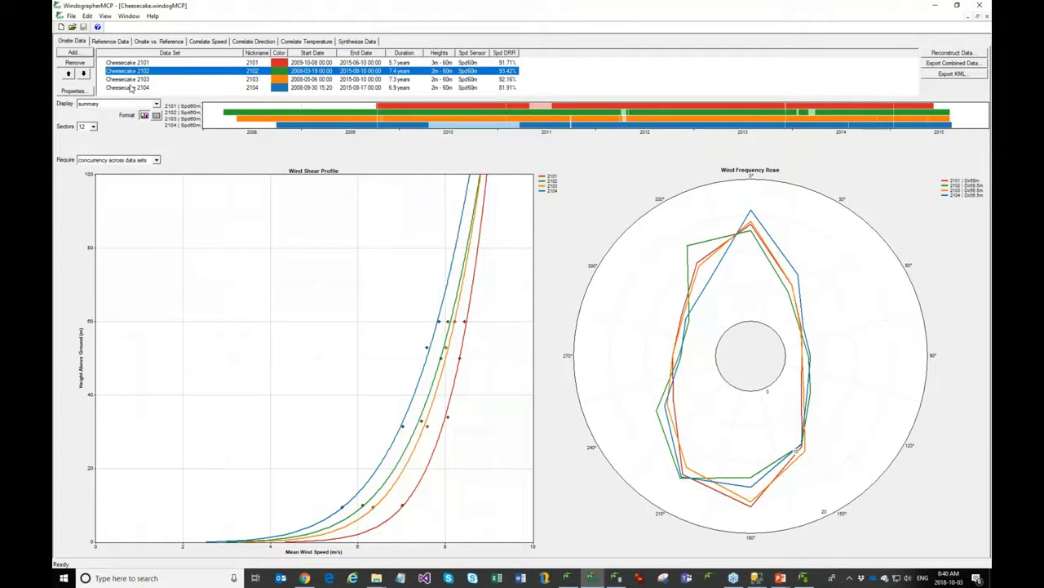
{"action": "left_click", "coordinate": [130, 88]}
{"action": "left_click", "coordinate": [132, 63]}
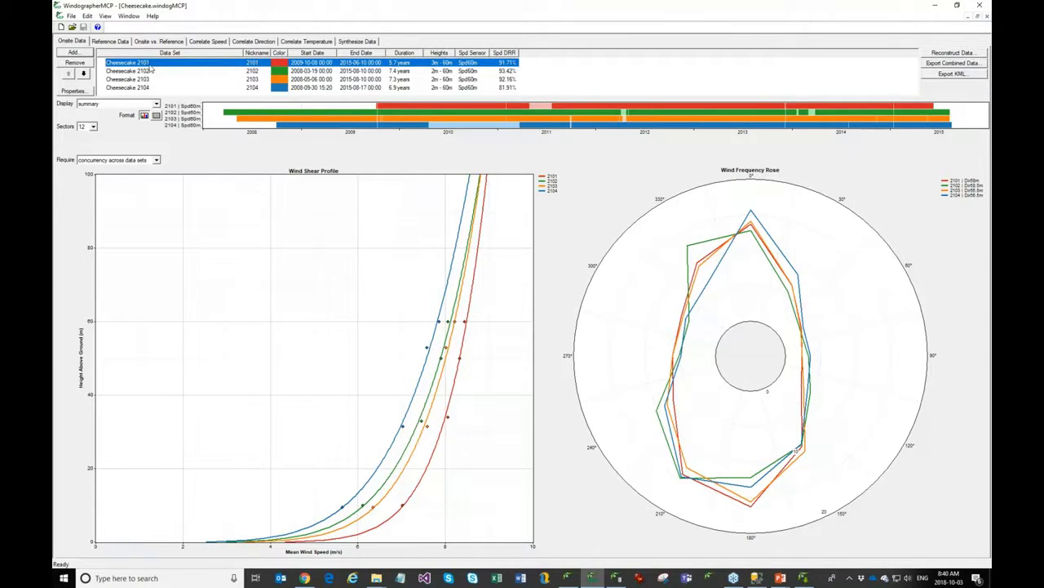
{"action": "left_click", "coordinate": [135, 71]}
{"action": "left_click", "coordinate": [132, 79]}
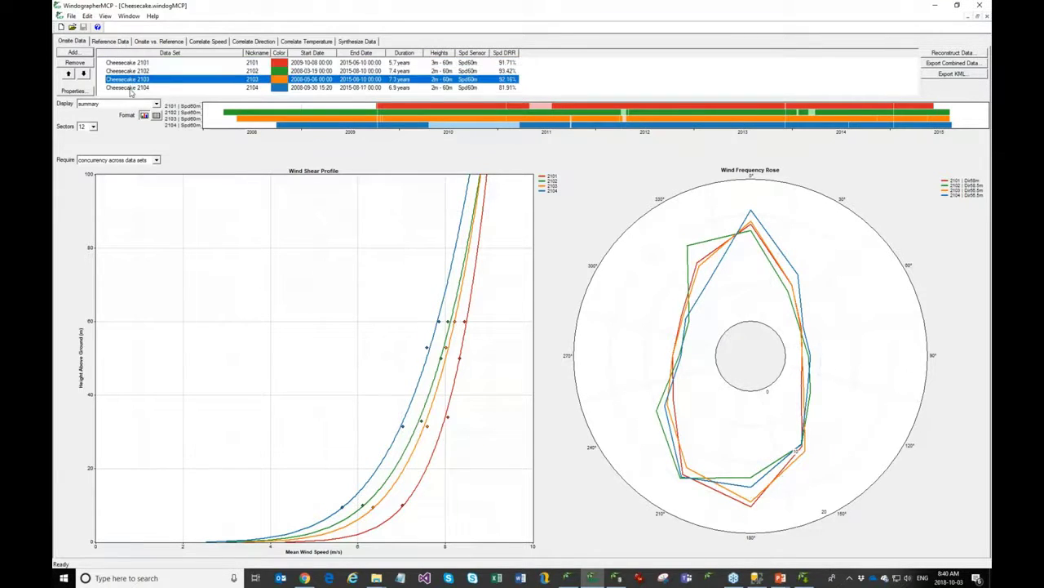
{"action": "left_click", "coordinate": [131, 88]}
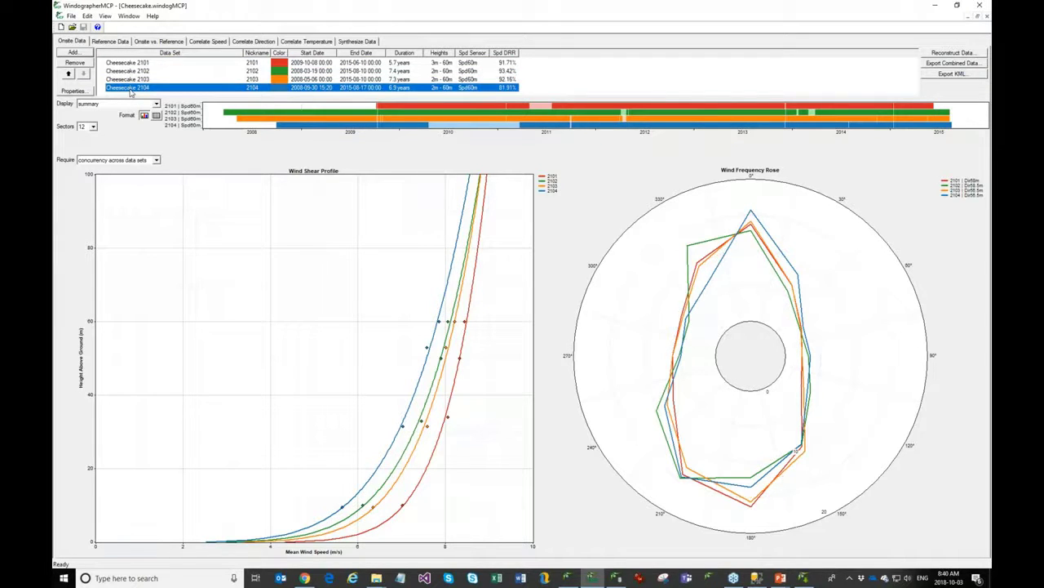
Compare the onsite wind shear profiles and frequency roses using concurrency within data sets and concurrency across data sets.
{"action": "left_click", "coordinate": [126, 64]}
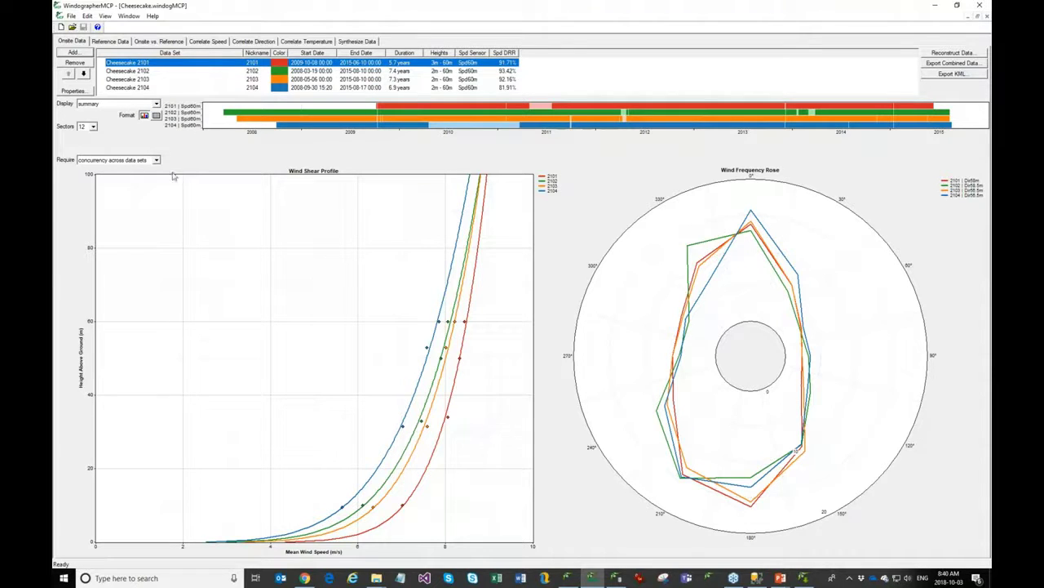
{"action": "left_click", "coordinate": [129, 161]}
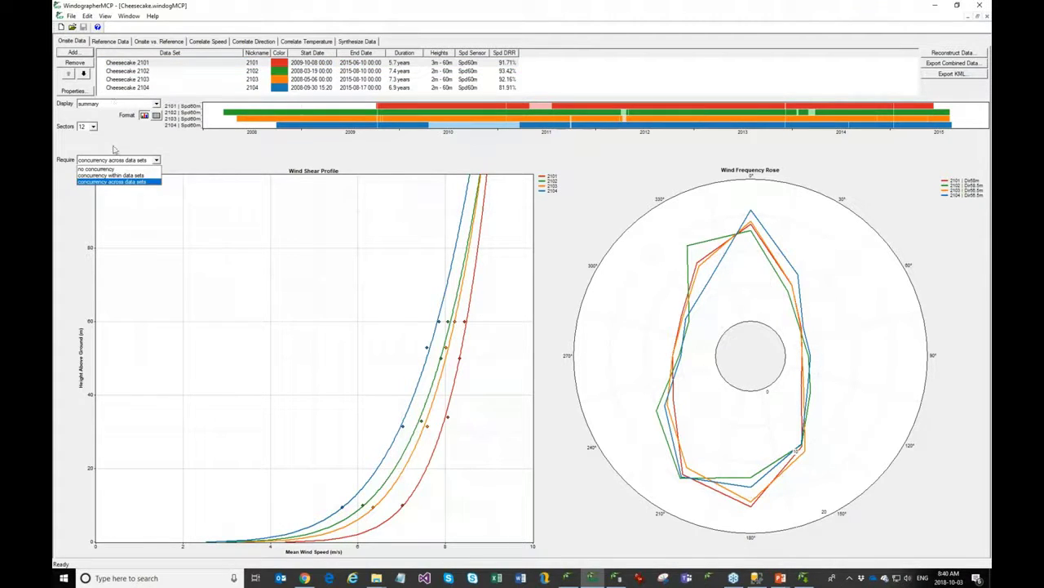
{"action": "left_click", "coordinate": [122, 183]}
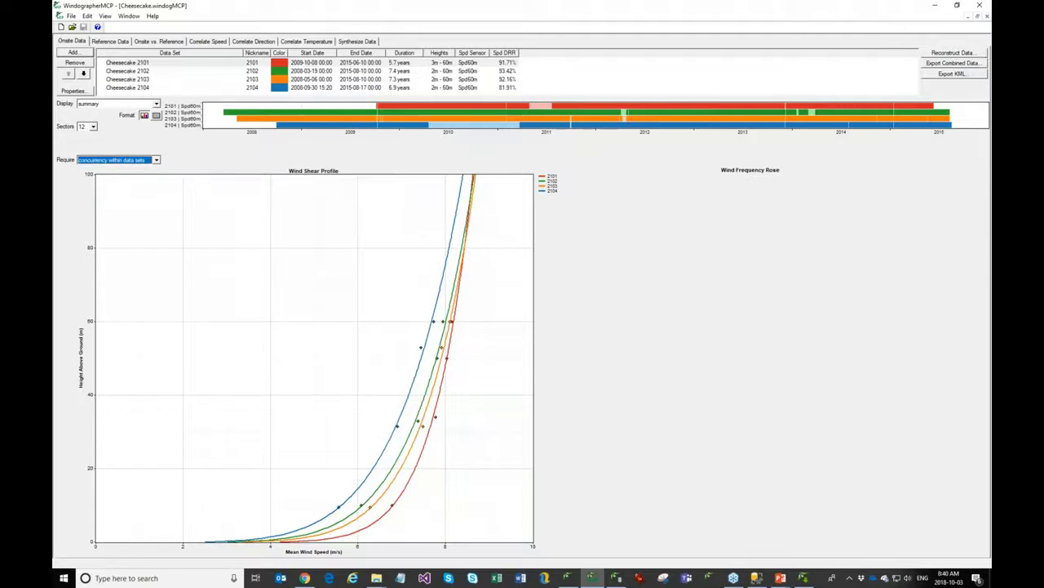
{"action": "left_click", "coordinate": [132, 161]}
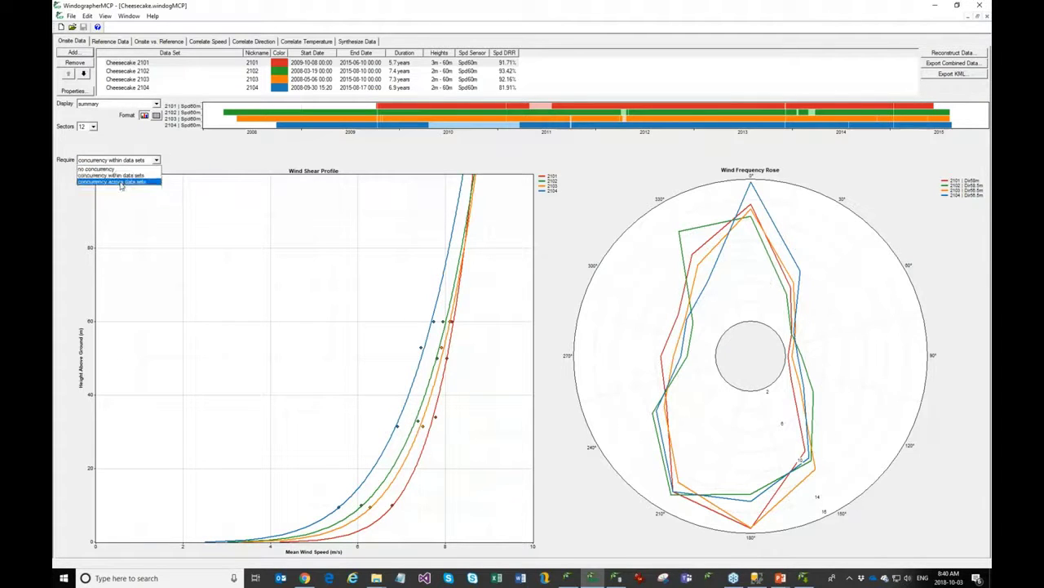
{"action": "left_click", "coordinate": [123, 187]}
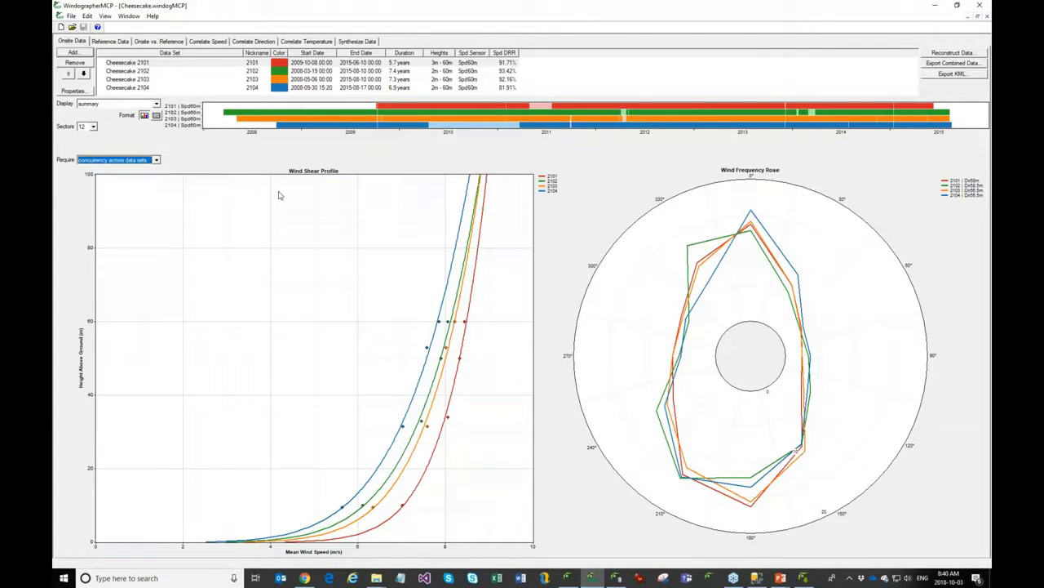
Display the onsite data as scatter plots by direction sector, and review the reference data summary and its available displays.
{"action": "left_click", "coordinate": [119, 104]}
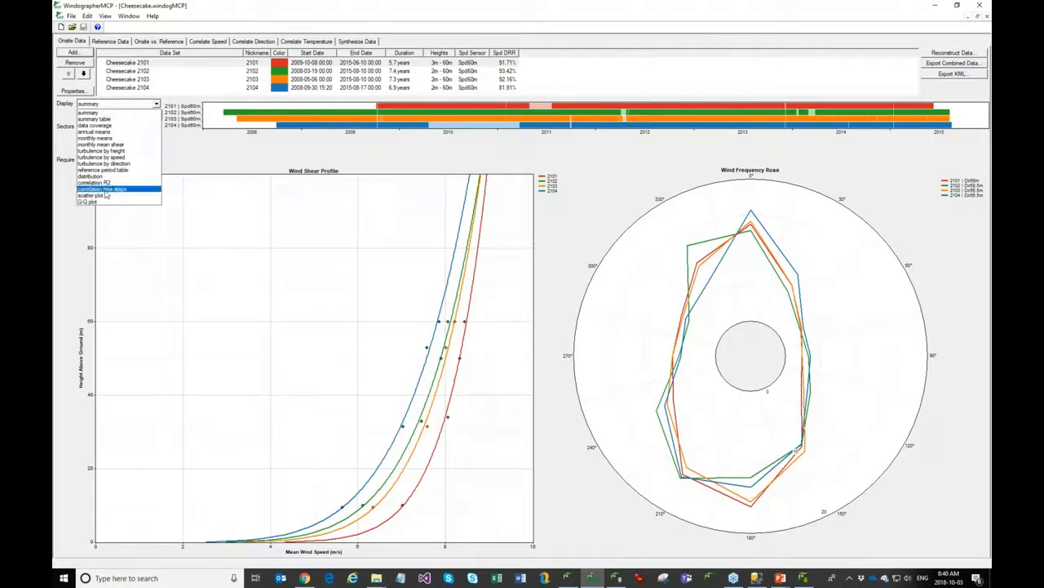
{"action": "left_click", "coordinate": [103, 197]}
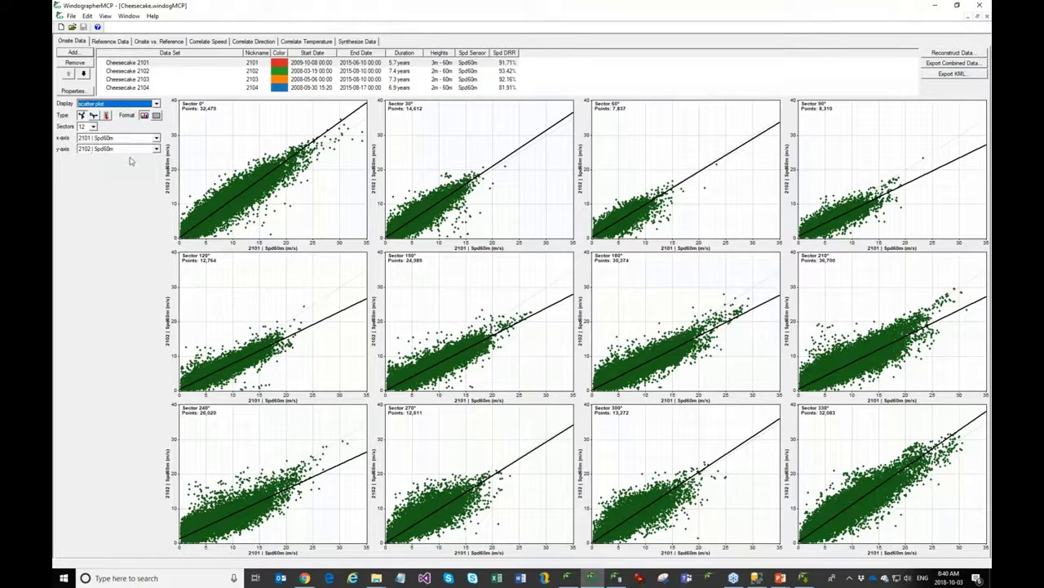
{"action": "left_click", "coordinate": [114, 41]}
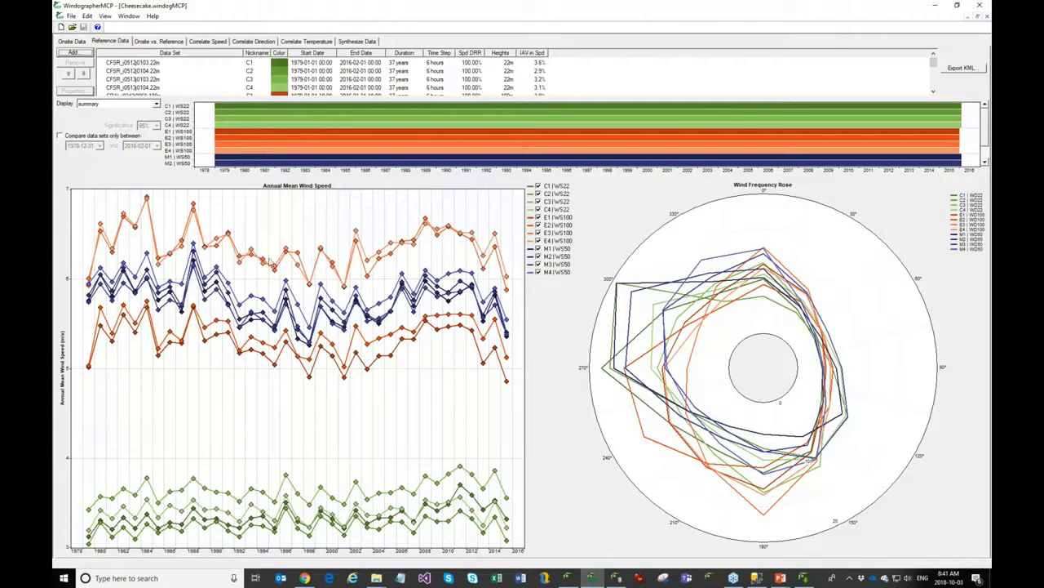
{"action": "left_click", "coordinate": [132, 104]}
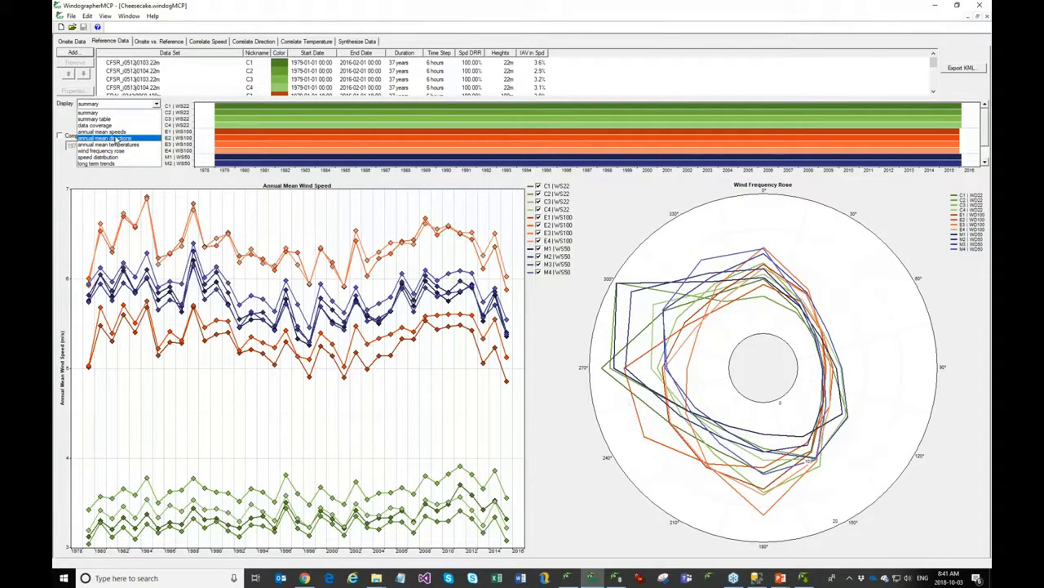
Review the onsite versus reference comparison, and look at the LLS, TLS and Variance Ratio speed correlations.
{"action": "left_click", "coordinate": [161, 41]}
{"action": "left_click", "coordinate": [161, 41]}
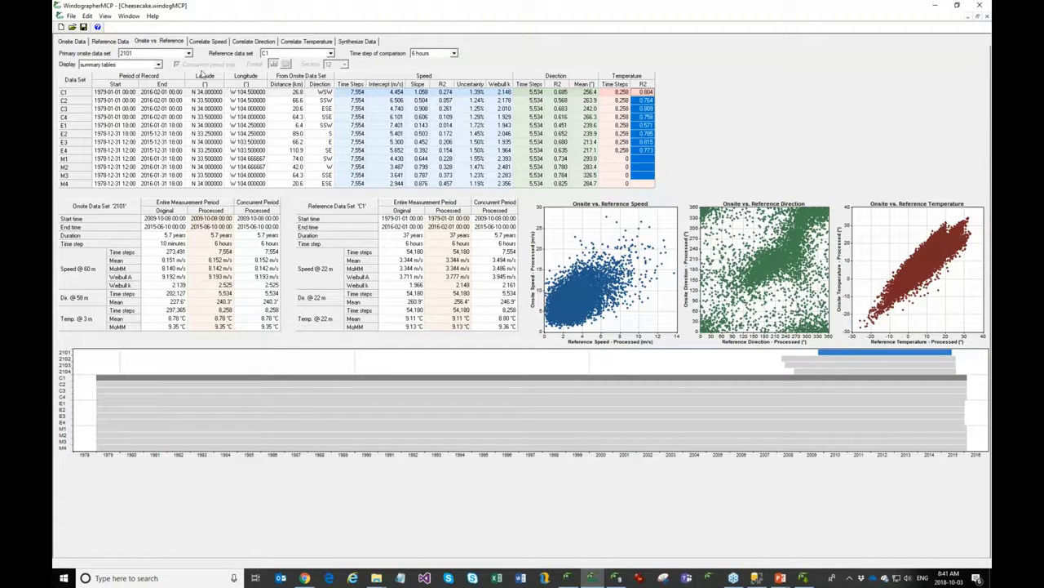
{"action": "left_click", "coordinate": [211, 41]}
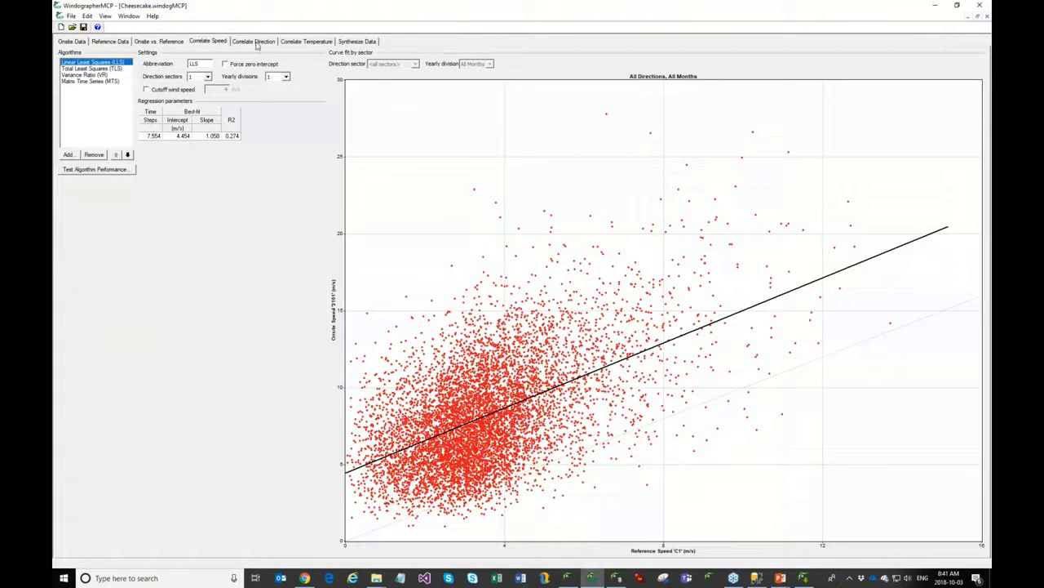
{"action": "left_click", "coordinate": [100, 70]}
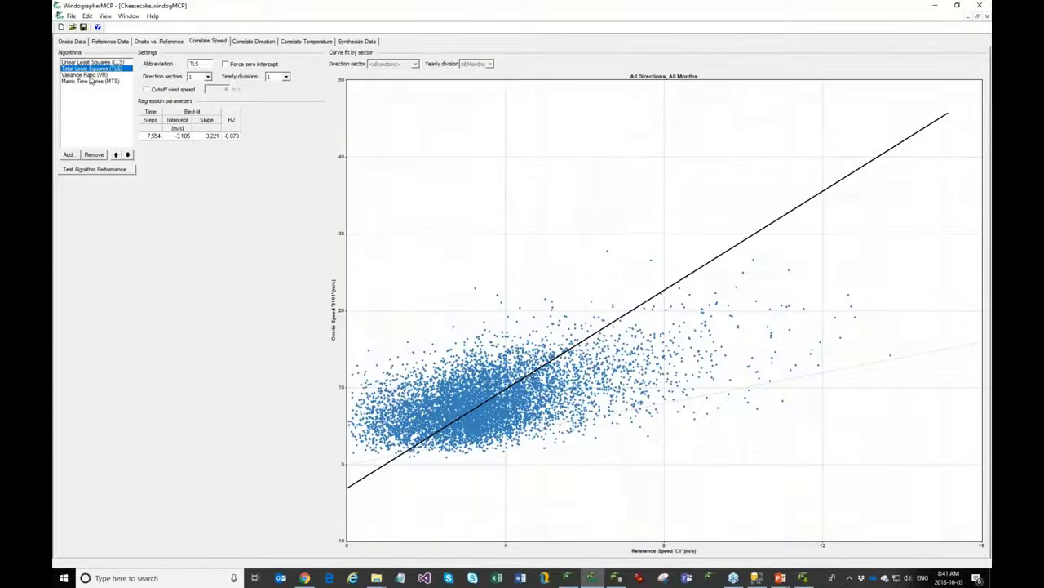
{"action": "left_click", "coordinate": [90, 76]}
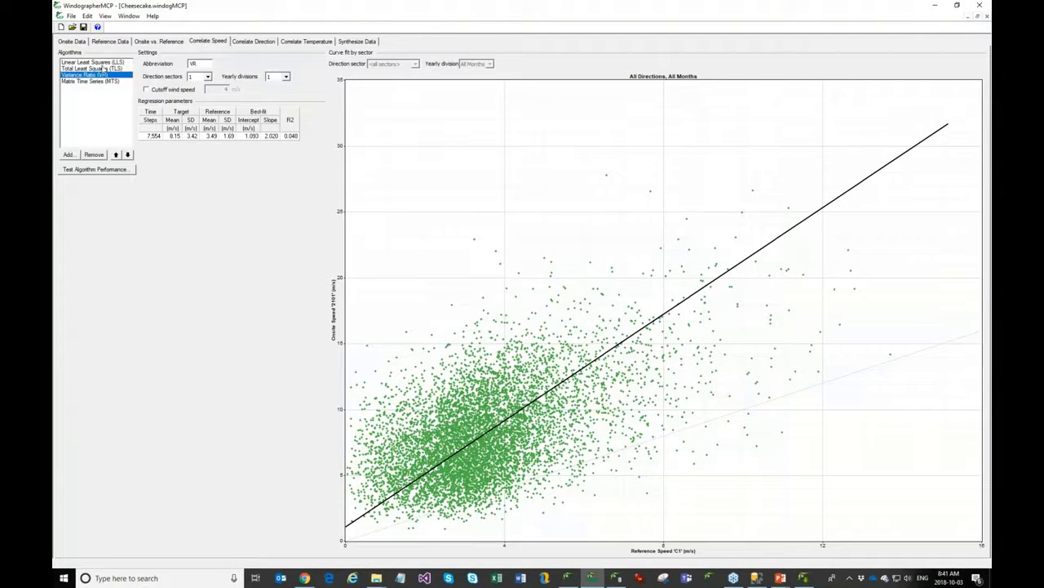
{"action": "left_click", "coordinate": [168, 92]}
{"action": "left_click", "coordinate": [168, 92]}
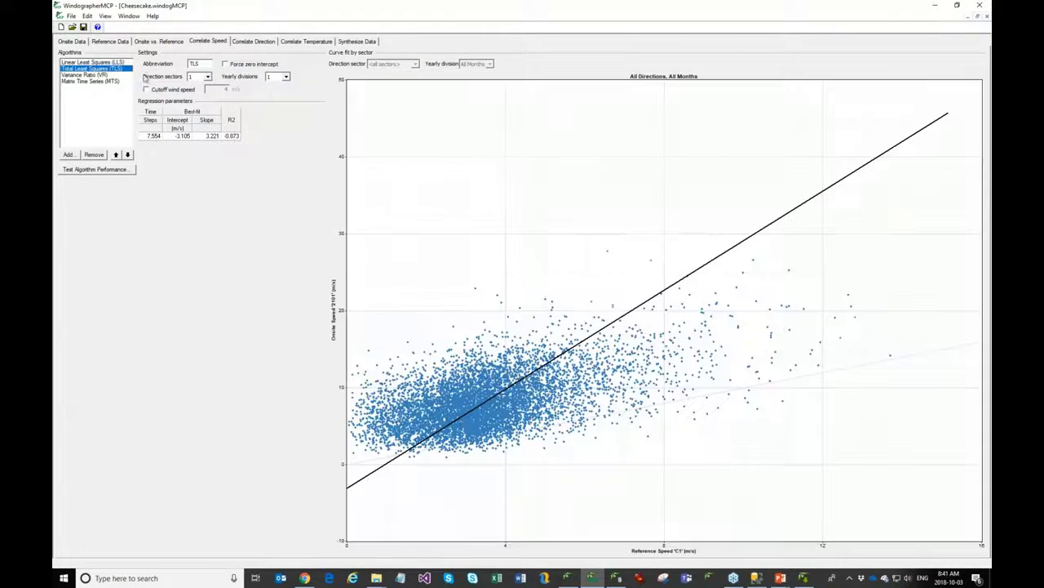
Try forcing a zero intercept on the Total Least Squares fit, remove it, and return to the onsite versus reference comparison.
{"action": "left_click", "coordinate": [98, 69]}
{"action": "left_click", "coordinate": [239, 67]}
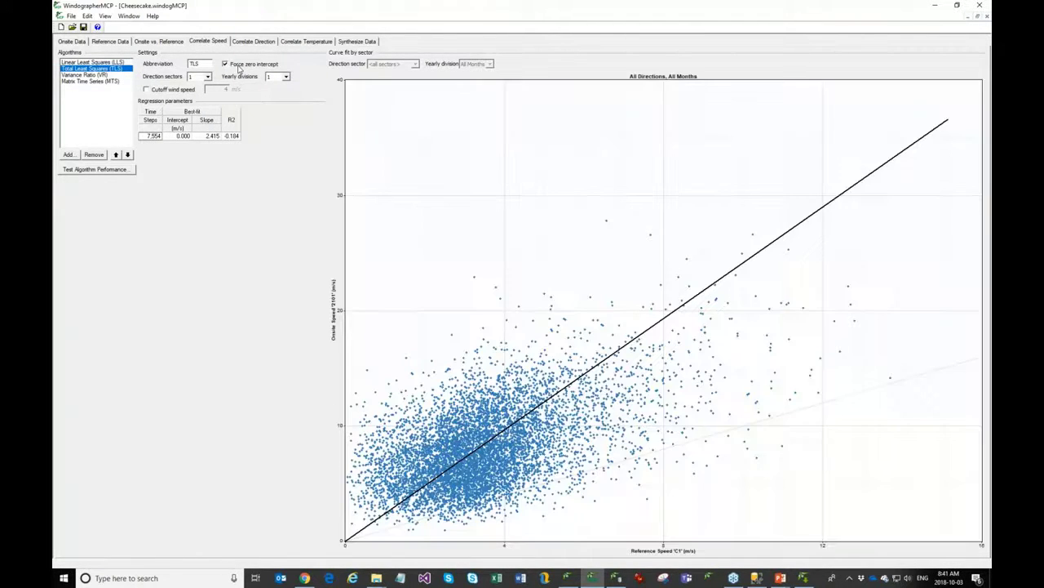
{"action": "left_click", "coordinate": [238, 66]}
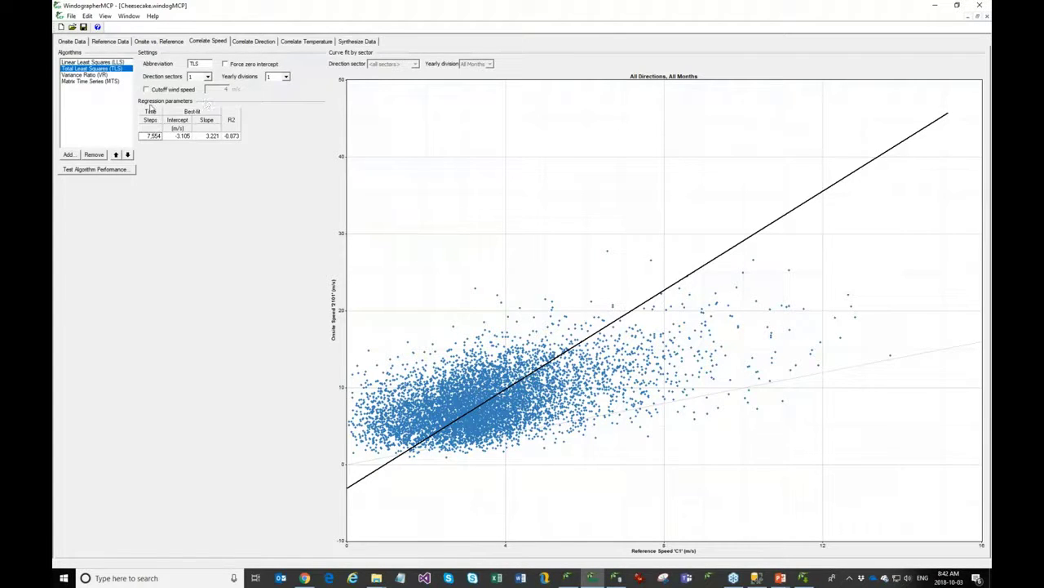
{"action": "left_click", "coordinate": [150, 42]}
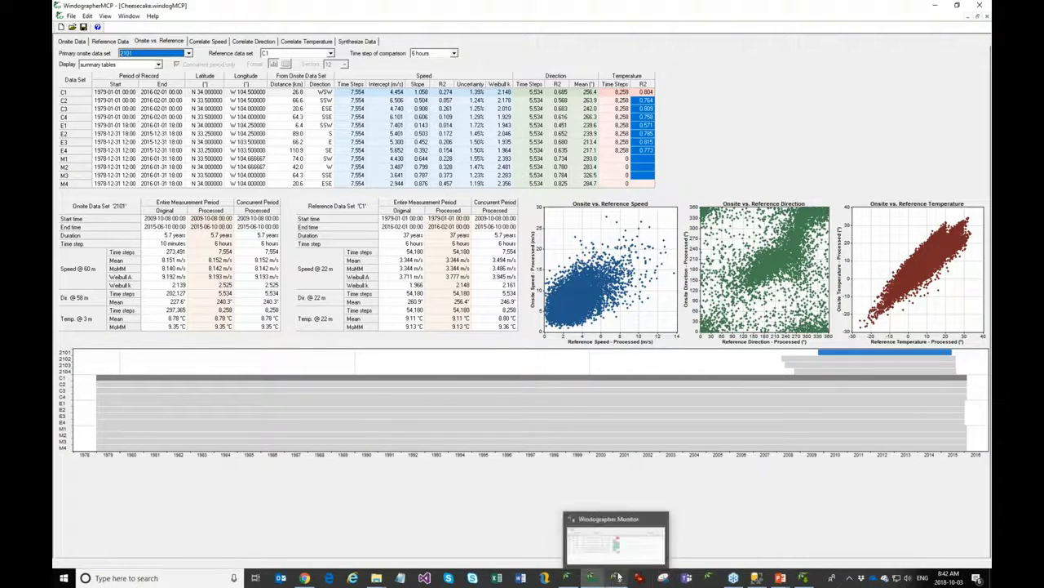
Switch to Windographer, start a data export for Project3 and look through the preview of the time series export.
{"action": "mouse_move", "coordinate": [577, 581]}
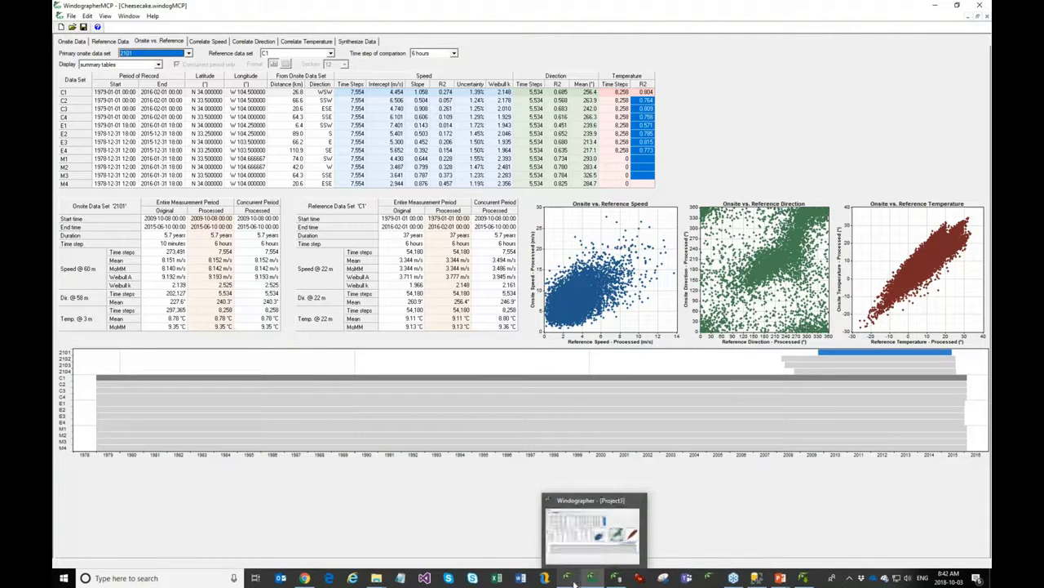
{"action": "left_click", "coordinate": [591, 578]}
{"action": "left_click", "coordinate": [71, 16]}
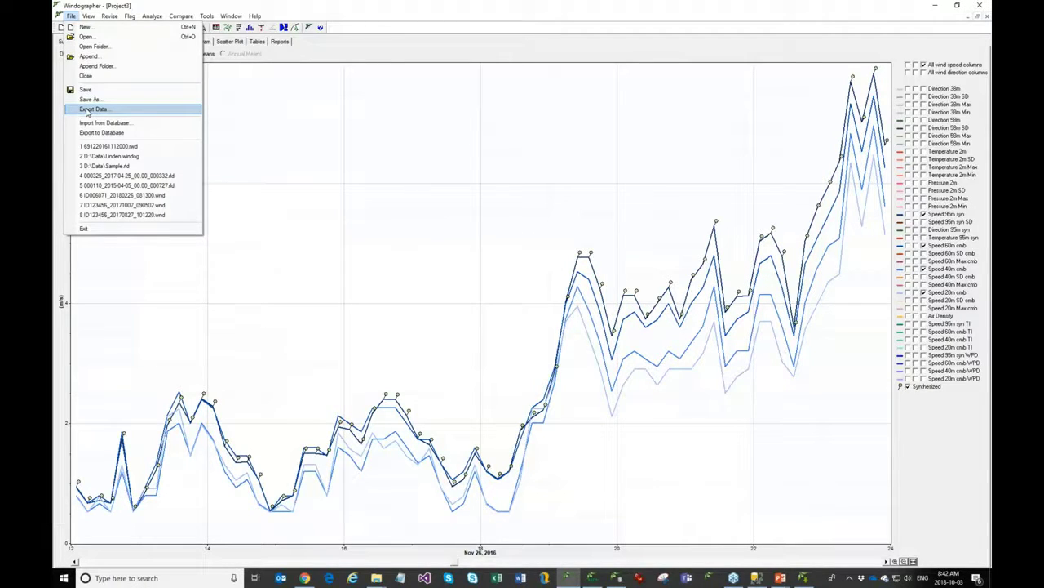
{"action": "left_click", "coordinate": [91, 110]}
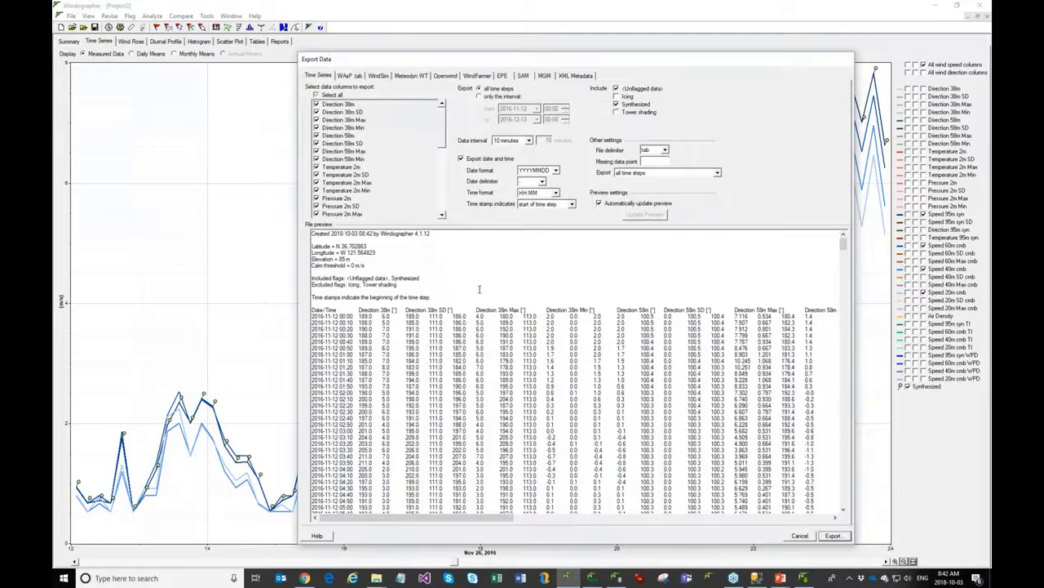
{"action": "scroll", "coordinate": [440, 138], "scroll_direction": "down", "scroll_amount": 10}
{"action": "scroll", "coordinate": [441, 139], "scroll_direction": "up", "scroll_amount": 10}
{"action": "scroll", "coordinate": [844, 253], "scroll_direction": "down", "scroll_amount": 4}
{"action": "scroll", "coordinate": [844, 253], "scroll_direction": "up", "scroll_amount": 2}
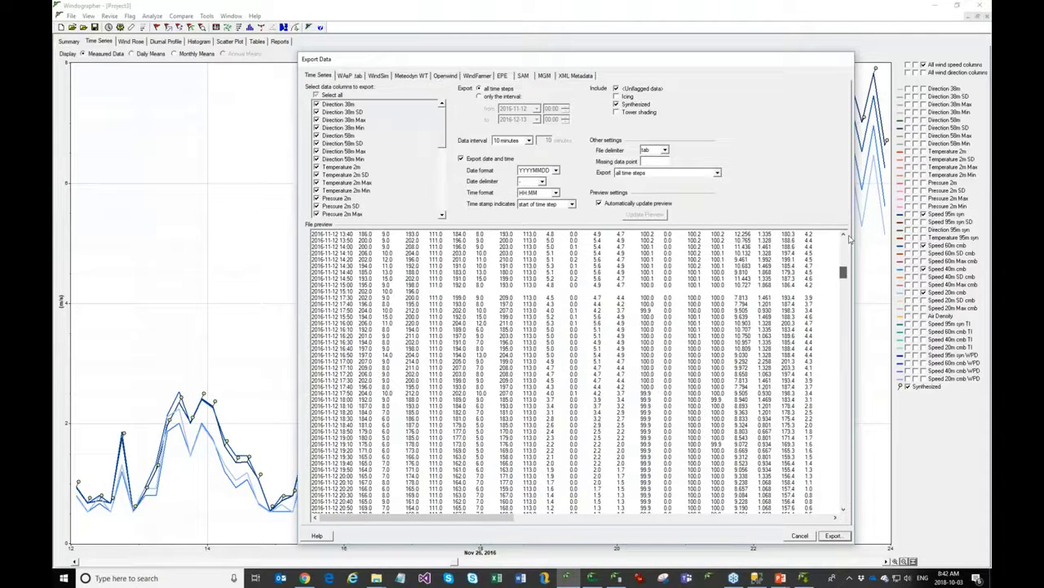
{"action": "scroll", "coordinate": [844, 253], "scroll_direction": "up", "scroll_amount": 3}
Look through the WAsP, WindSim, Openwind and WindFarmer export formats, and close the export without writing a file.
{"action": "left_click", "coordinate": [349, 75]}
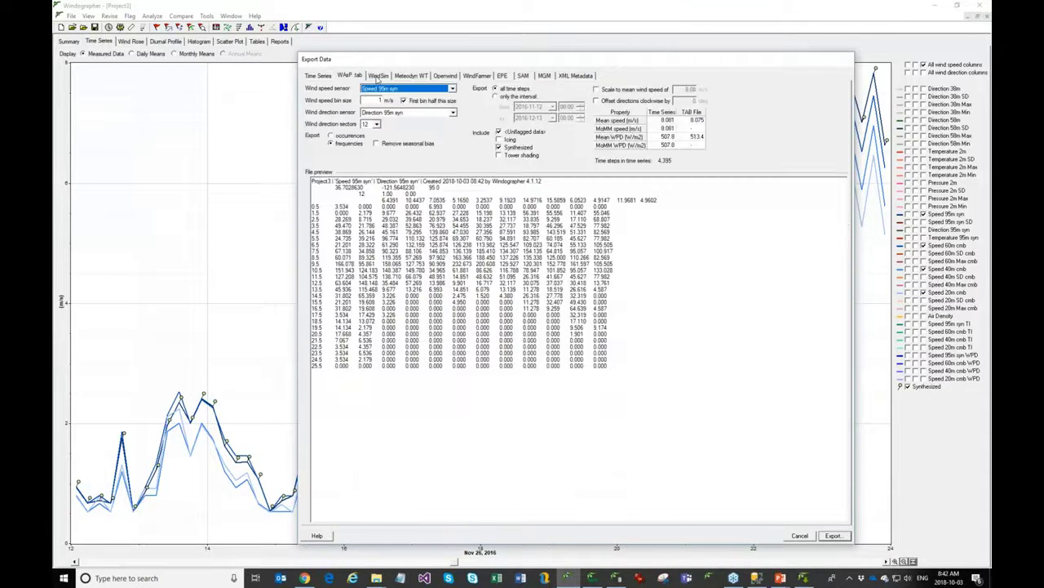
{"action": "left_click", "coordinate": [378, 75]}
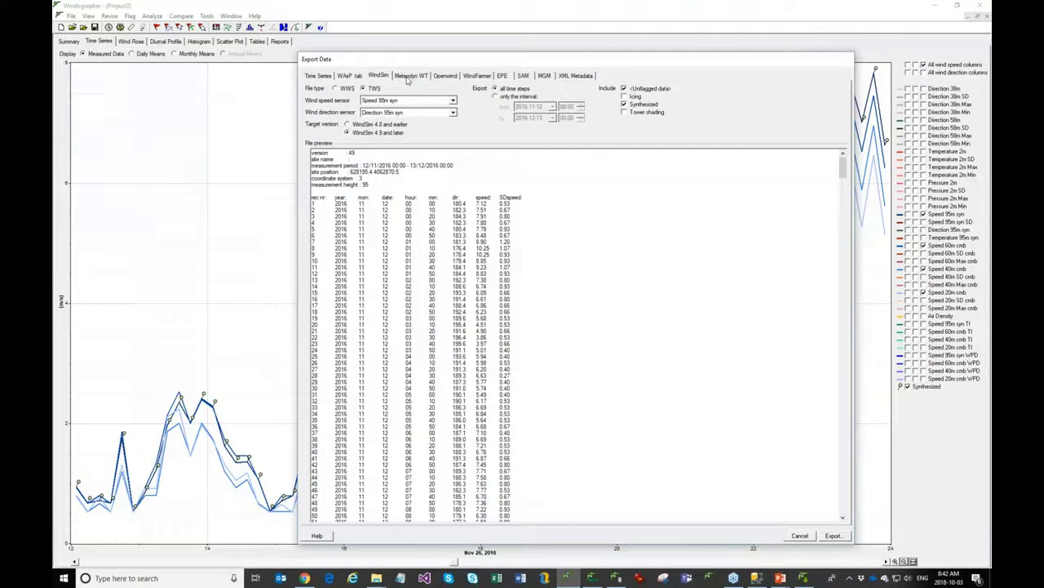
{"action": "left_click", "coordinate": [445, 76]}
{"action": "left_click", "coordinate": [477, 76]}
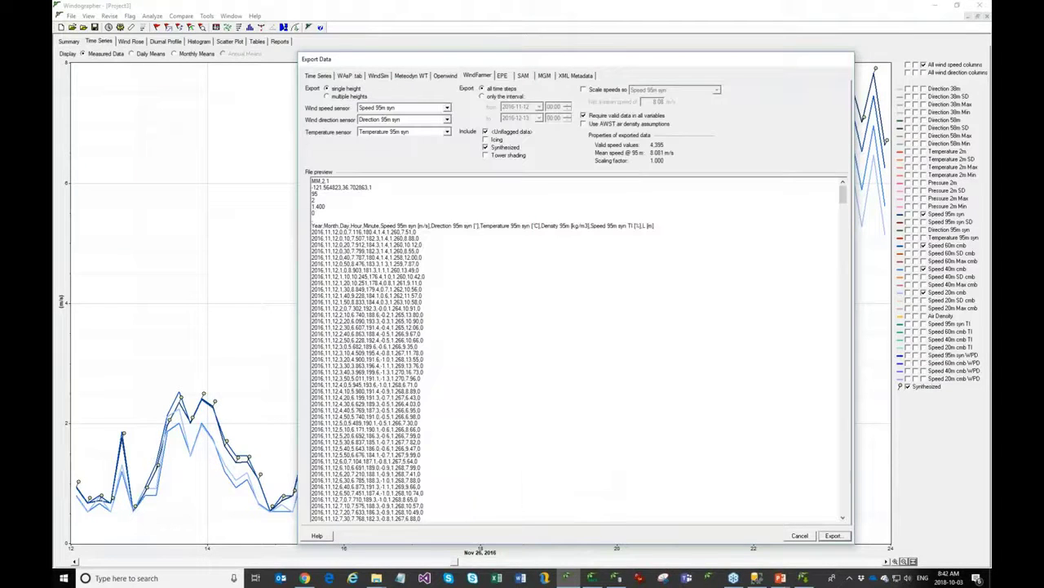
{"action": "left_click", "coordinate": [379, 76]}
{"action": "left_click", "coordinate": [377, 75]}
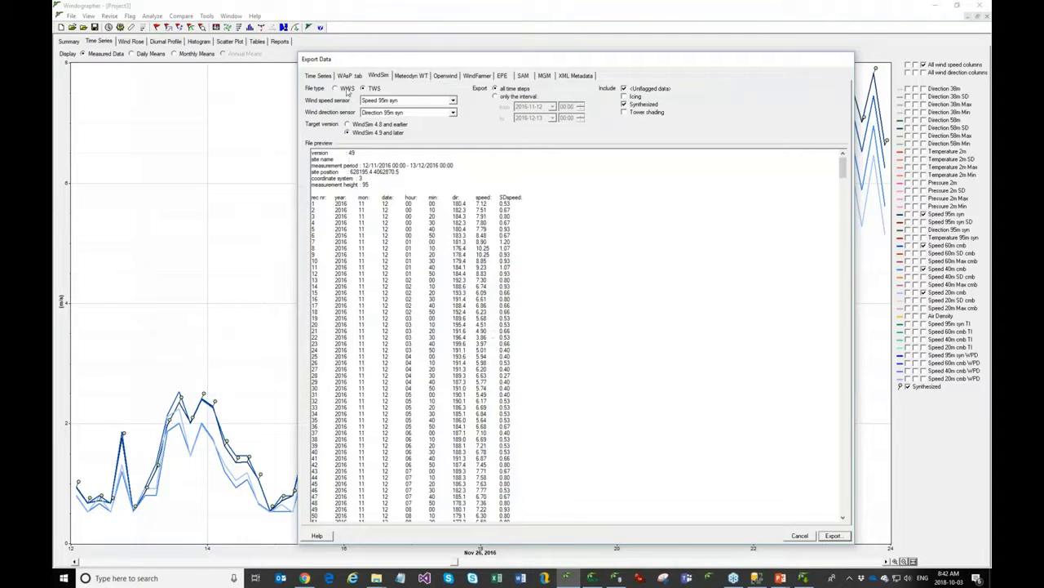
{"action": "left_click", "coordinate": [800, 536]}
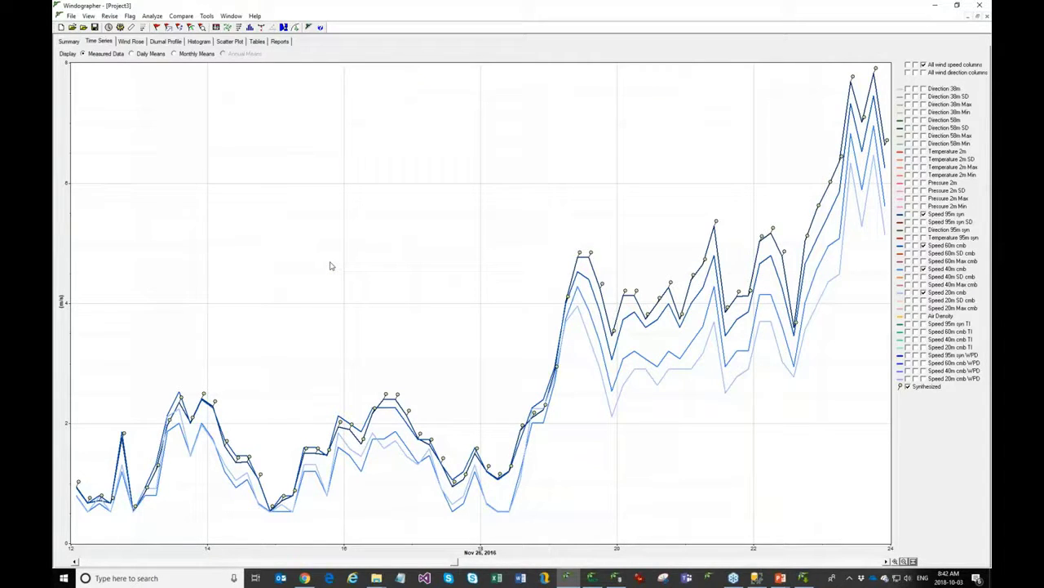
Close Project3 without saving, and retrieve the data sets available for import from the Windog_Rev6 32-bit database.
{"action": "left_click", "coordinate": [986, 17]}
{"action": "left_click", "coordinate": [525, 309]}
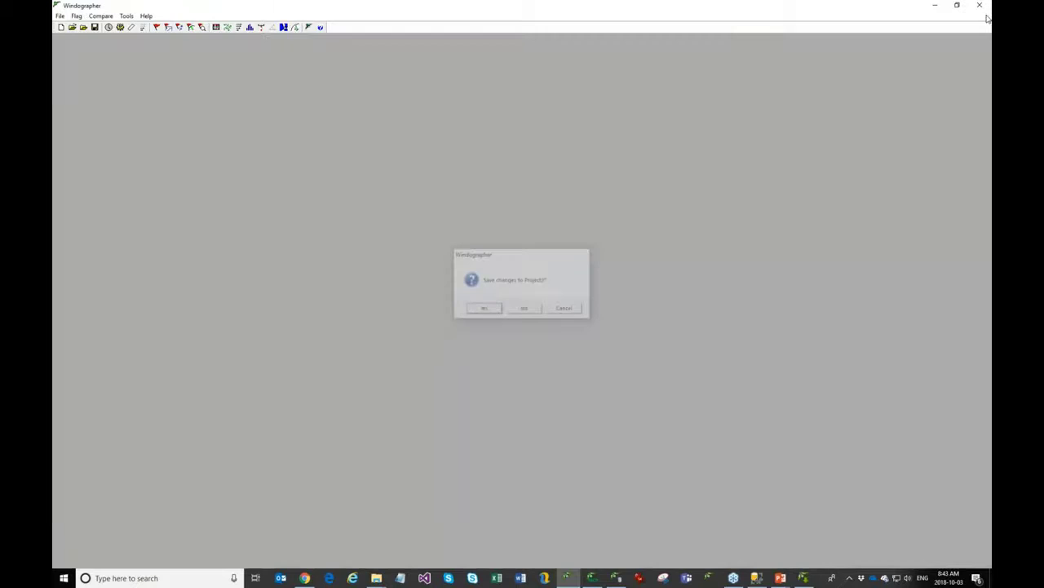
{"action": "left_click", "coordinate": [59, 16]}
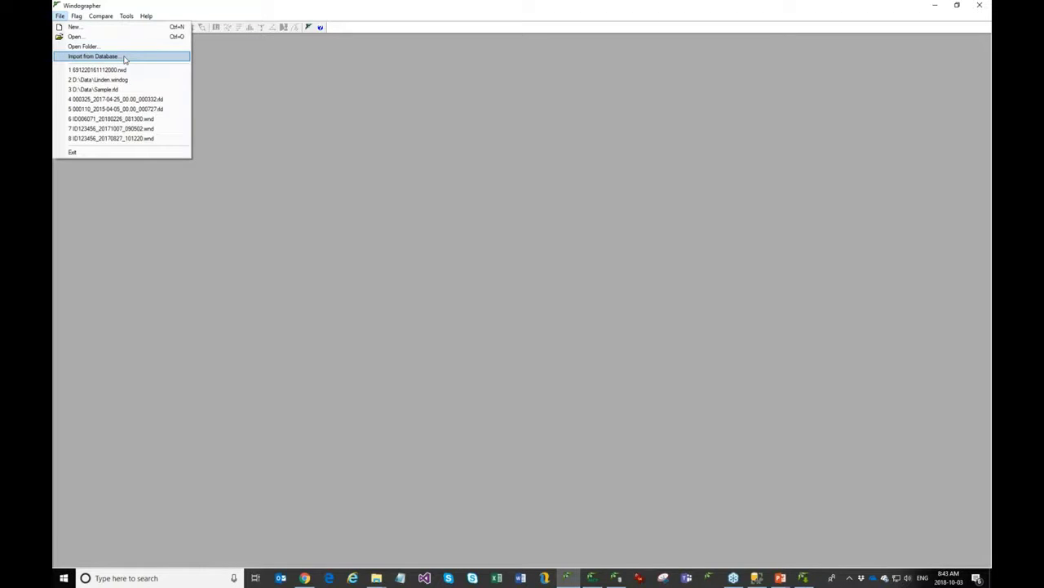
{"action": "left_click", "coordinate": [125, 57]}
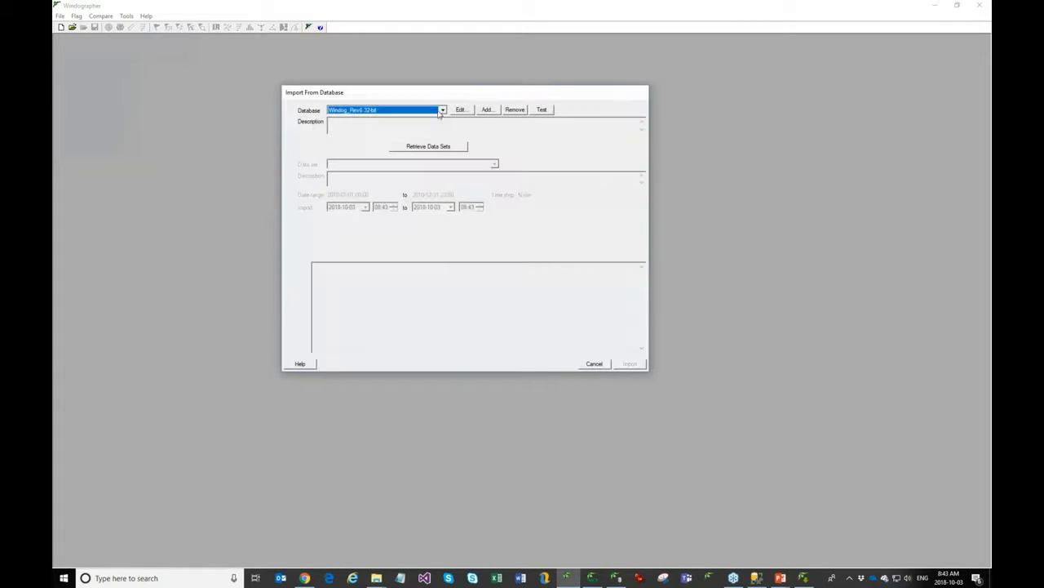
{"action": "left_click", "coordinate": [416, 110]}
{"action": "left_click", "coordinate": [416, 110]}
{"action": "left_click", "coordinate": [430, 147]}
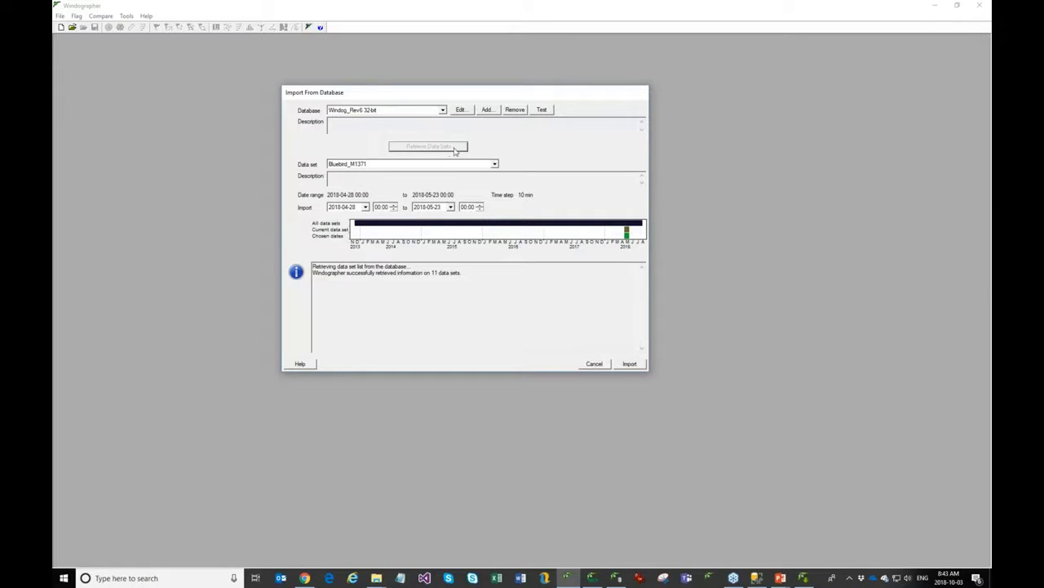
Import the Linden data set over its full date range and display its entire measured time series.
{"action": "left_click", "coordinate": [494, 163]}
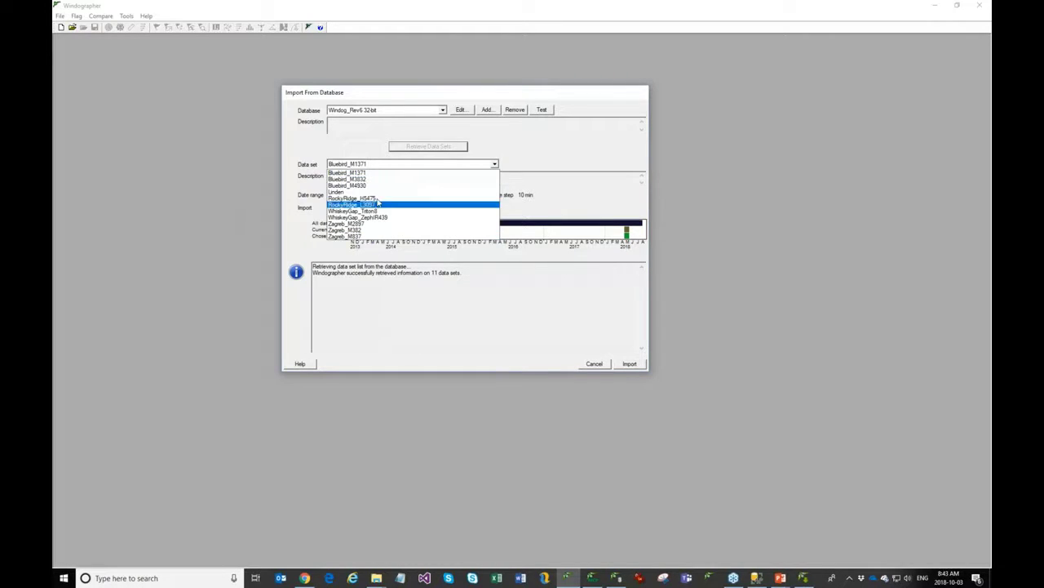
{"action": "left_click", "coordinate": [376, 193]}
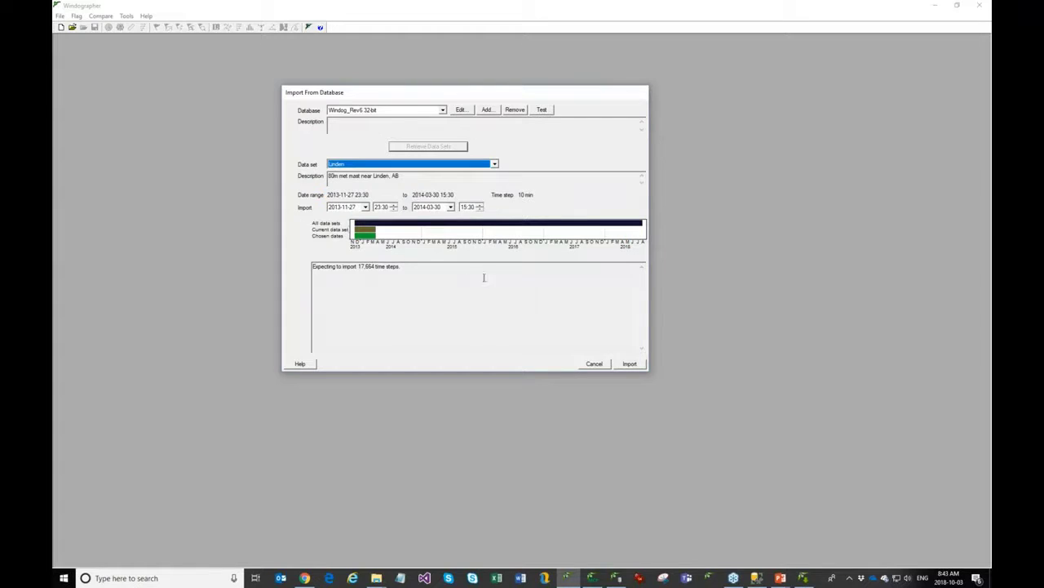
{"action": "left_click", "coordinate": [630, 364]}
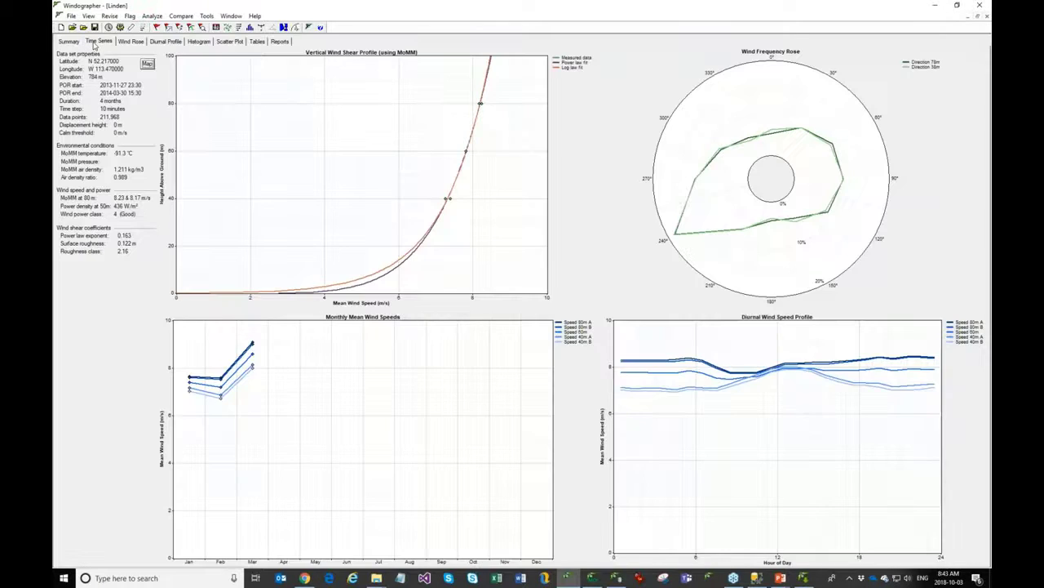
{"action": "left_click", "coordinate": [98, 42]}
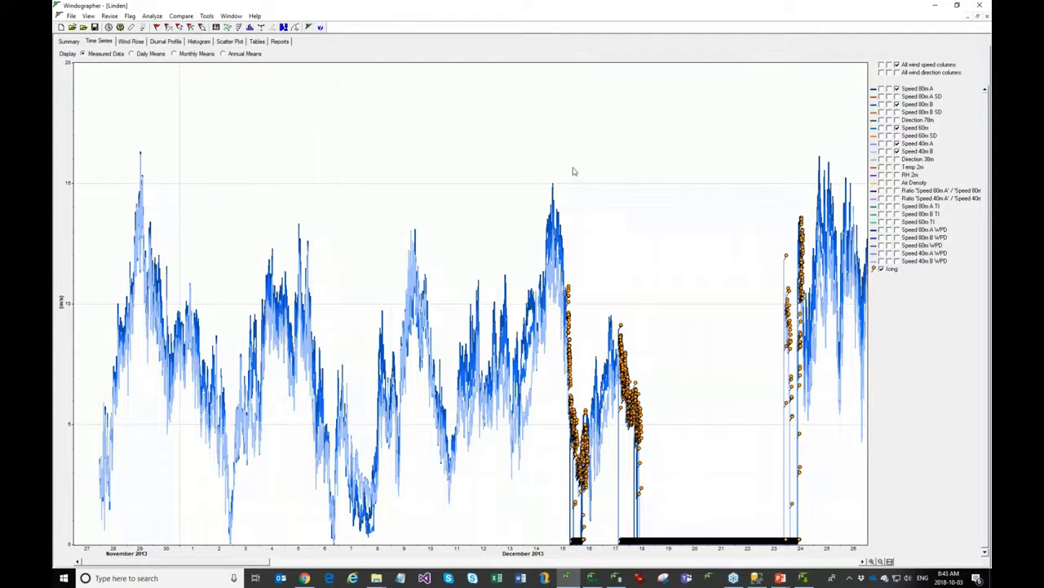
{"action": "left_click", "coordinate": [890, 562]}
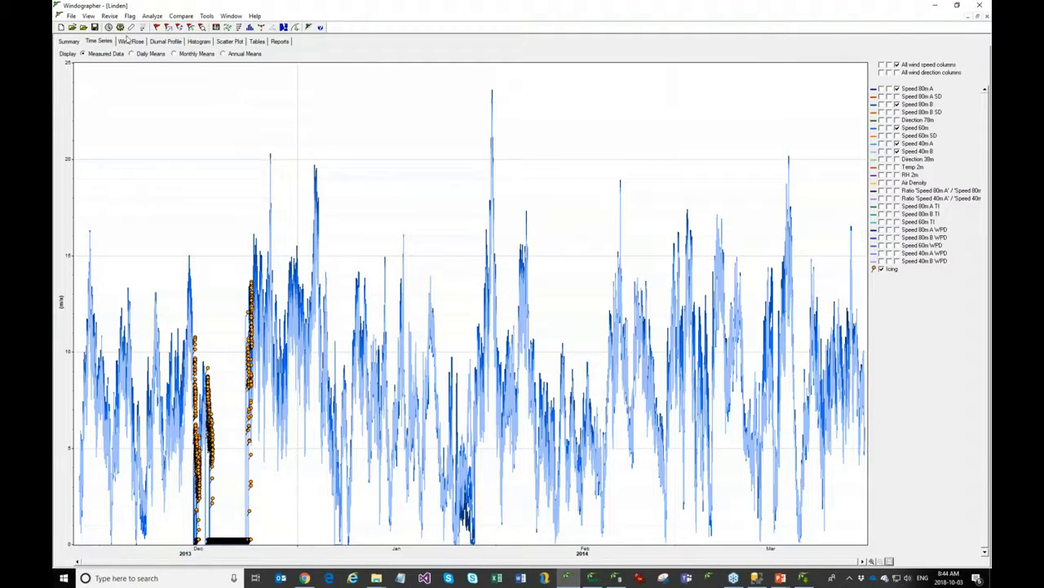
Review the event log in the Linden data set's document history, and close it without changes.
{"action": "left_click", "coordinate": [108, 27]}
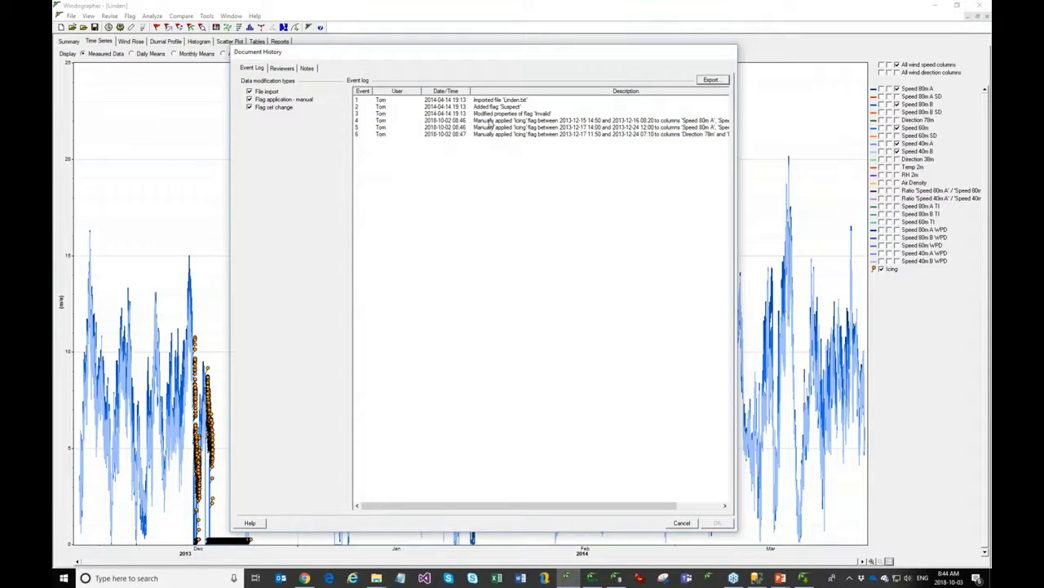
{"action": "left_click", "coordinate": [683, 523]}
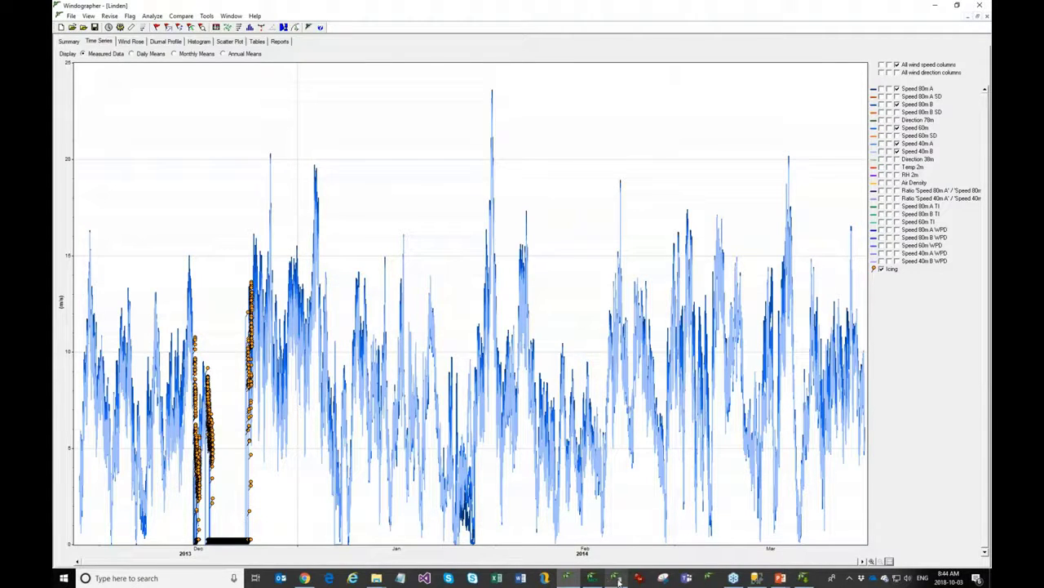
Switch to Windographer Monitor and look through the M3832 data set's folder, database and quality control settings, leaving them unchanged.
{"action": "mouse_move", "coordinate": [619, 579]}
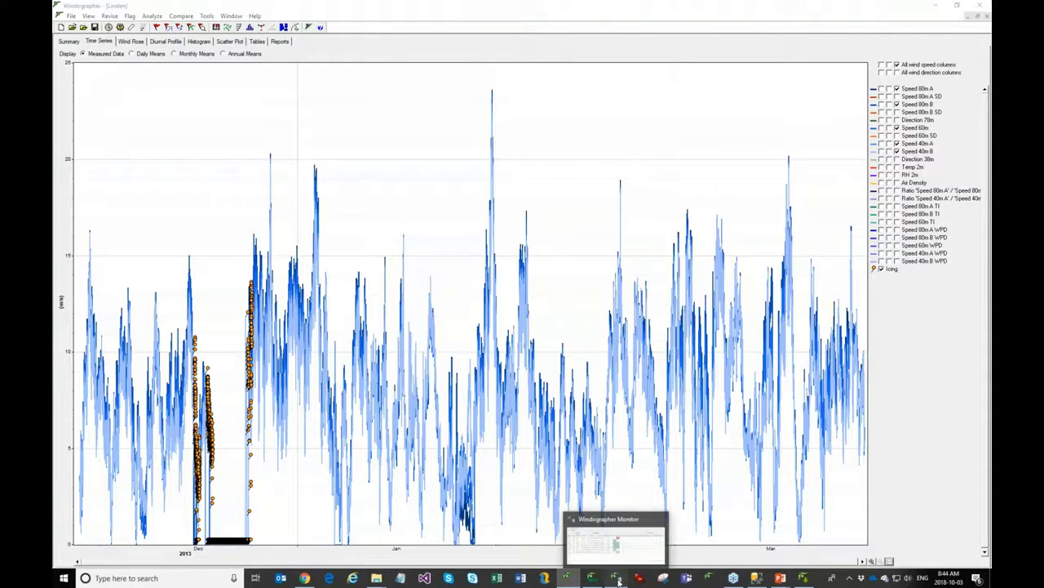
{"action": "left_click", "coordinate": [613, 553]}
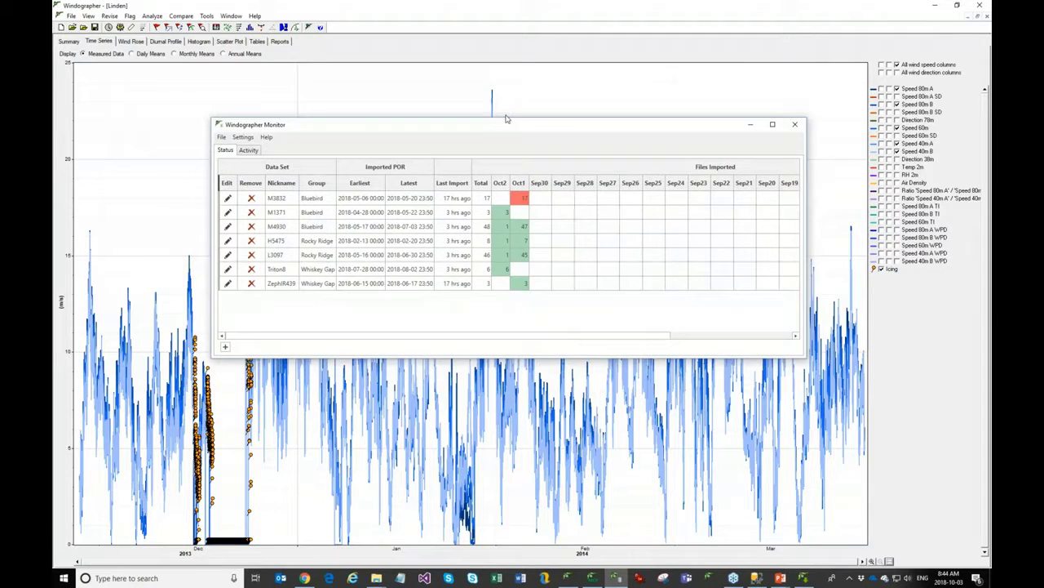
{"action": "left_click_drag", "start_coordinate": [516, 129], "coordinate": [456, 70]}
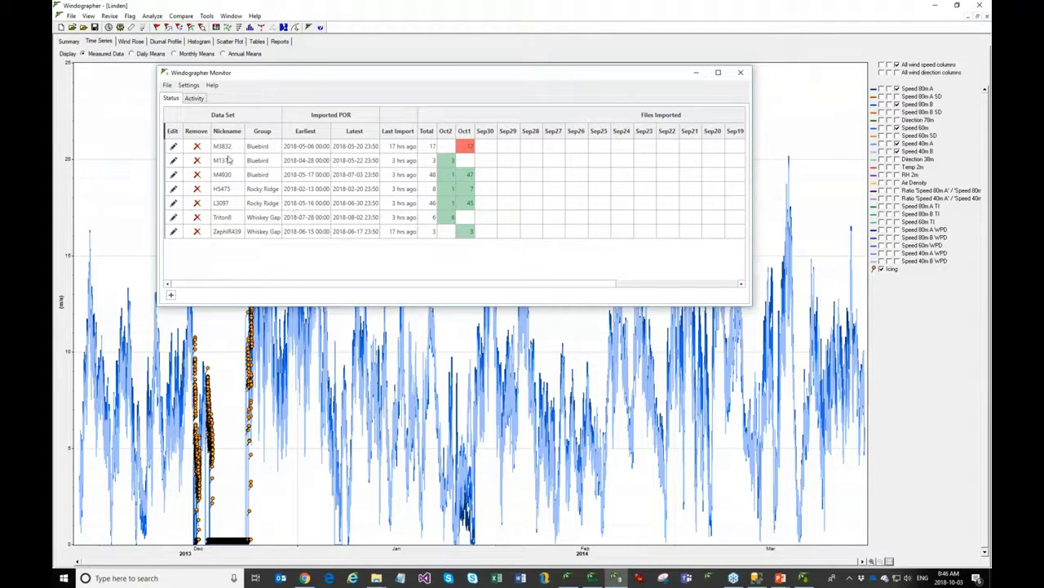
{"action": "left_click", "coordinate": [173, 147]}
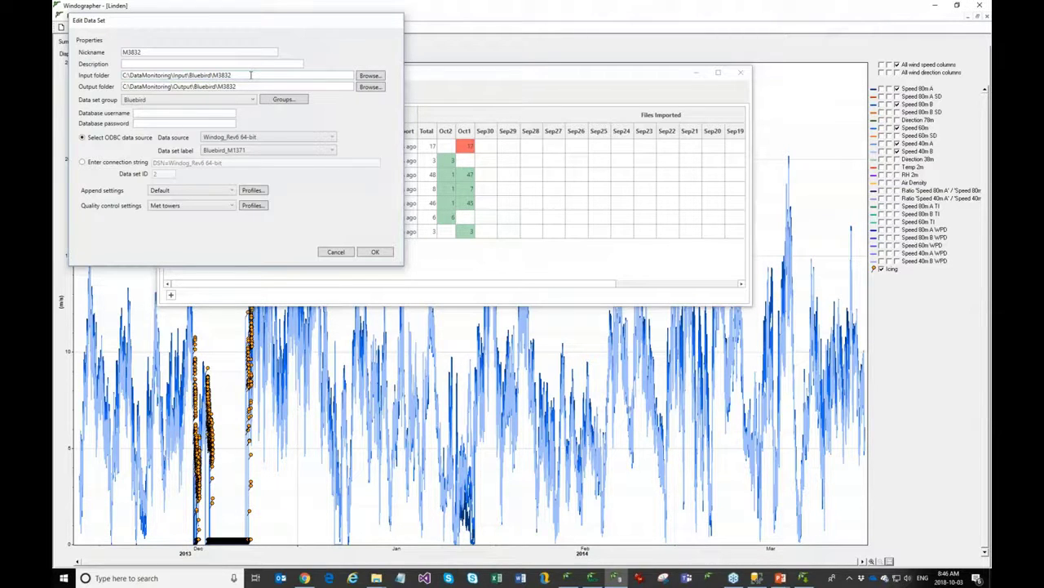
{"action": "left_click", "coordinate": [339, 254]}
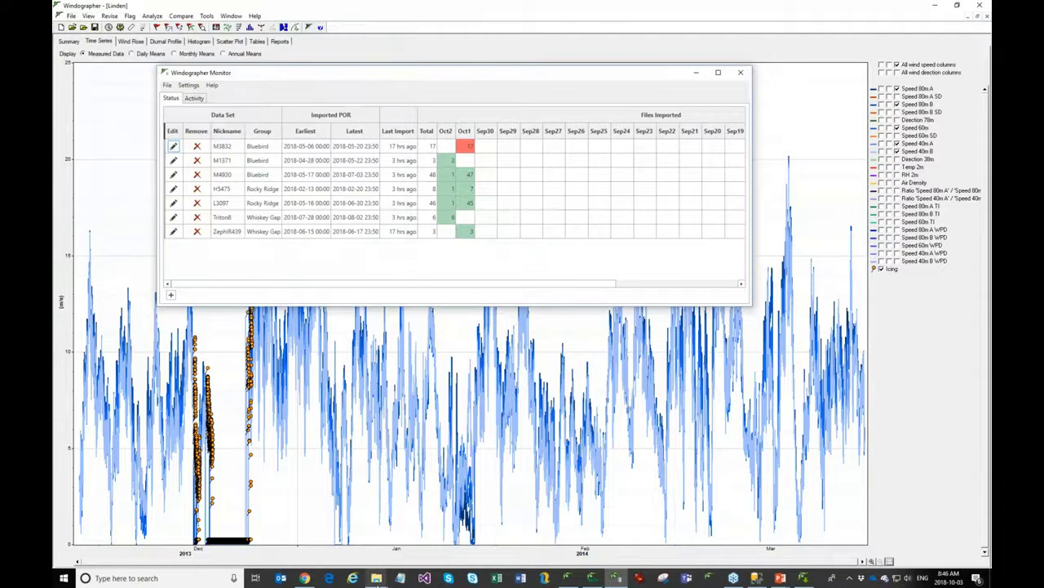
In File Explorer, copy ZephIR439_2018-06-15.txt through ZephIR439_2018-06-18.txt from the MonitoringSource folder into DataMonitoring\Input\Whiskey Gap\ZephIR439.
{"action": "left_click", "coordinate": [376, 578]}
{"action": "left_click", "coordinate": [369, 535]}
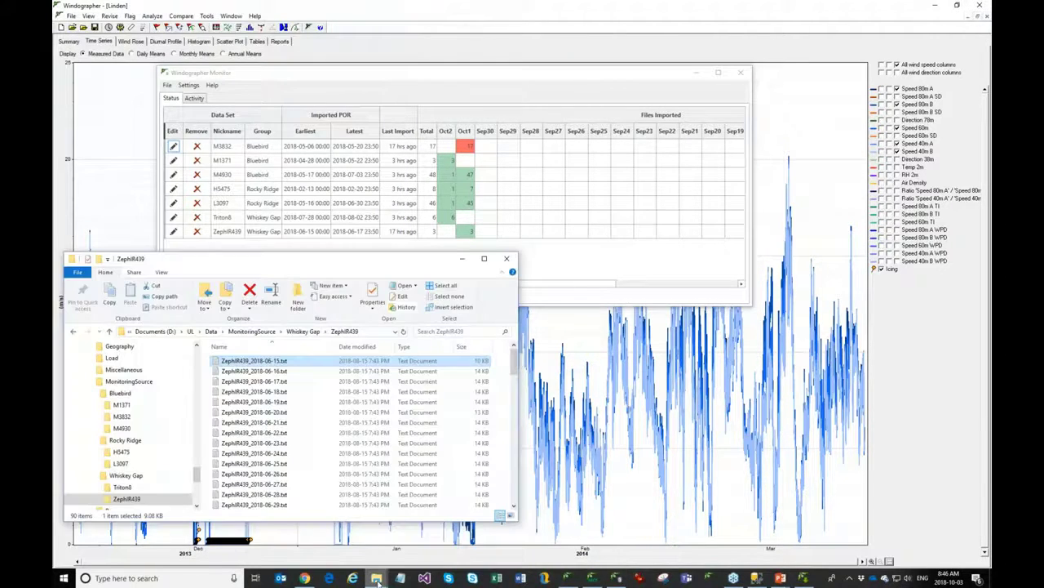
{"action": "left_click", "coordinate": [476, 535]}
{"action": "left_click", "coordinate": [262, 362]}
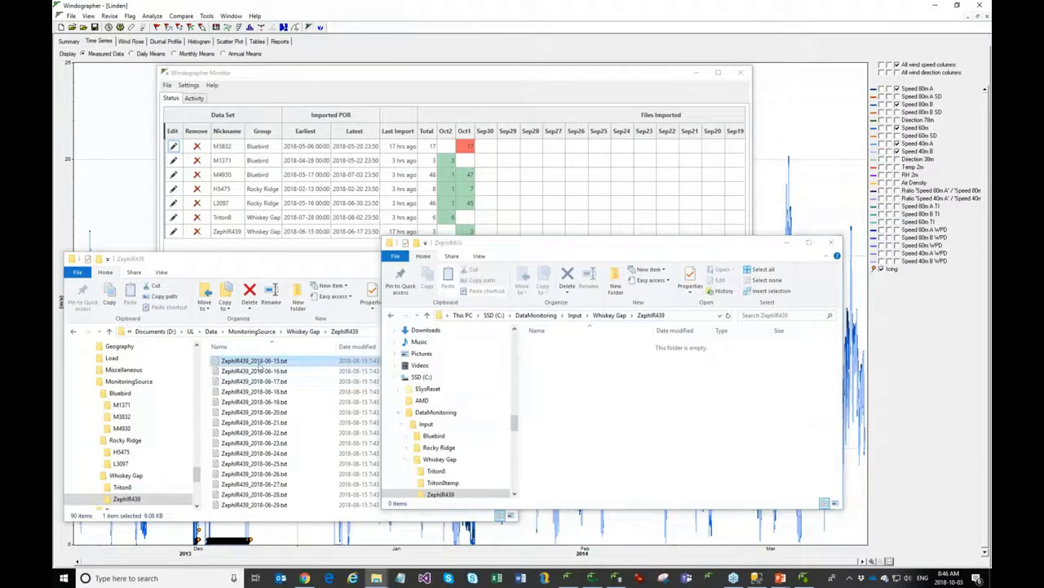
{"action": "left_click", "coordinate": [253, 392], "text": "shift"}
{"action": "left_click_drag", "start_coordinate": [253, 391], "coordinate": [605, 384]}
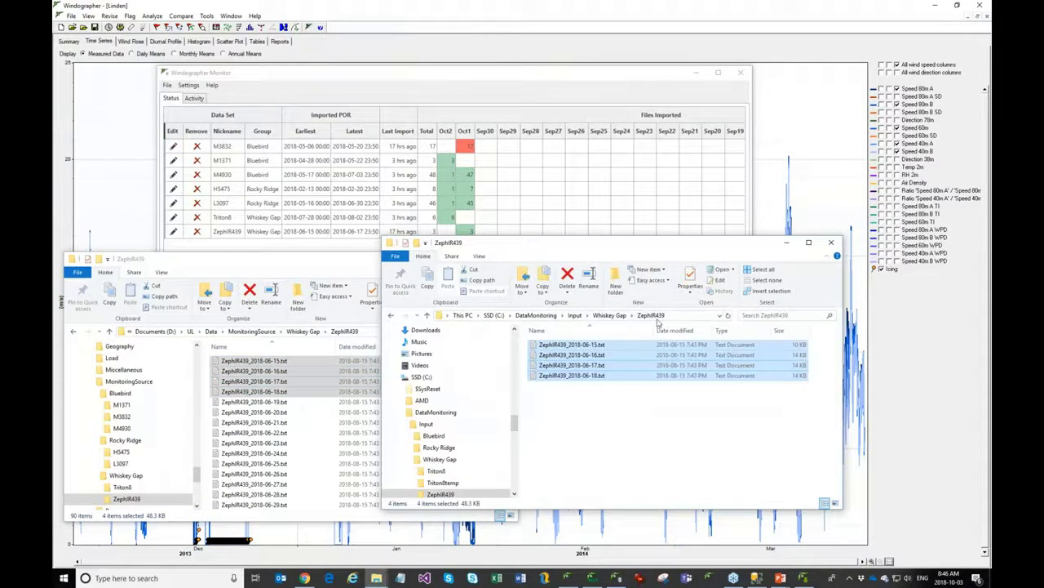
Show the full path of the ZephIR439 input folder, and return to Windographer Monitor to check the import status.
{"action": "left_click", "coordinate": [537, 319]}
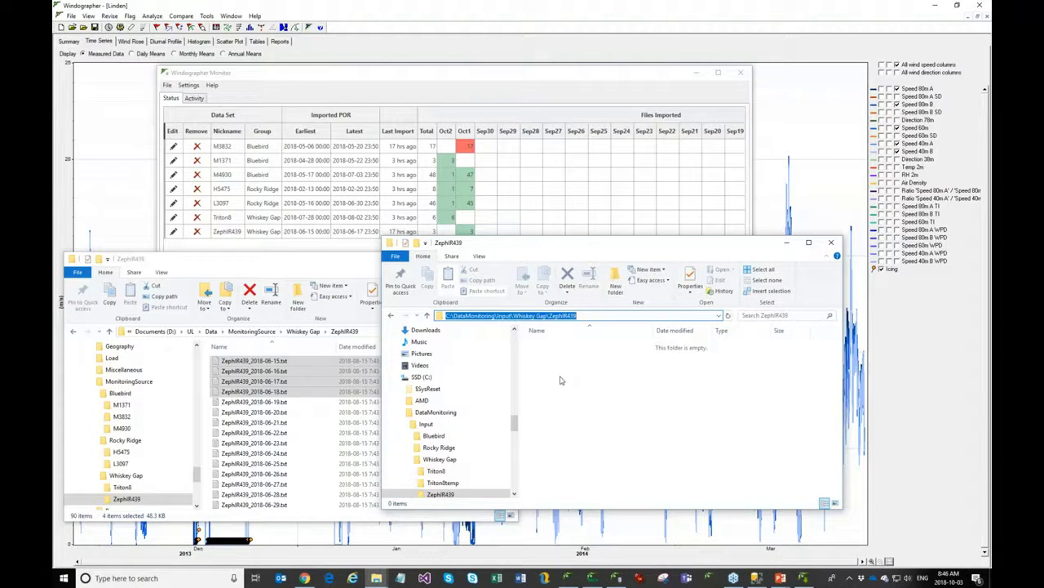
{"action": "left_click", "coordinate": [616, 317]}
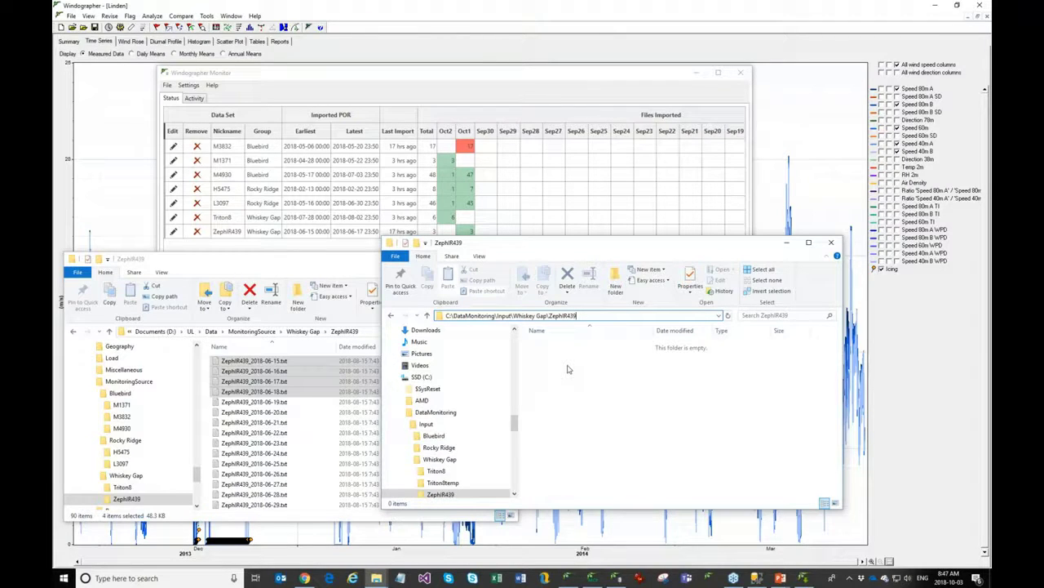
{"action": "left_click", "coordinate": [456, 73]}
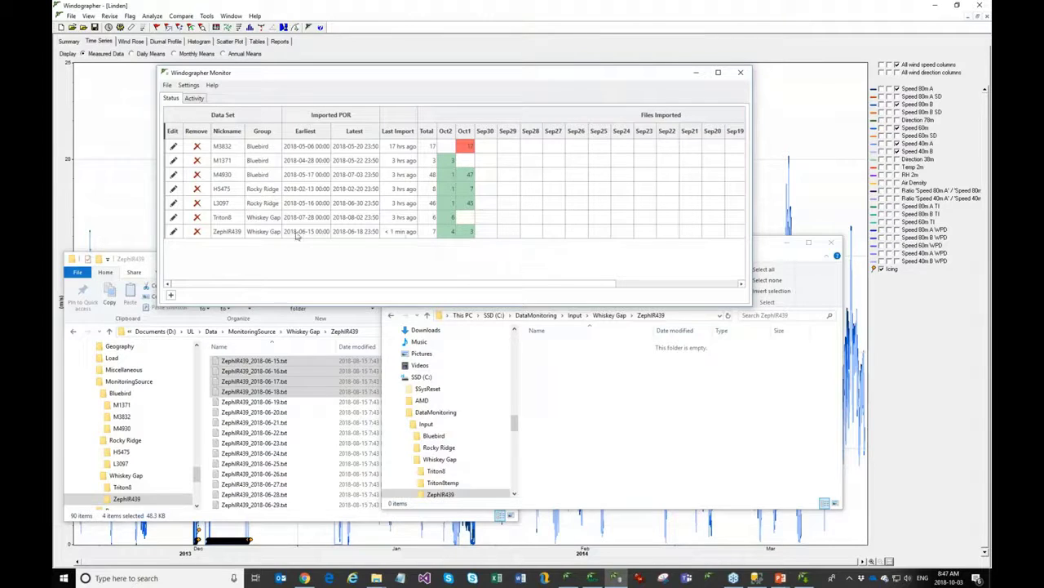
In Windographer, import the WhiskeyGap_ZephIR439 data set from the Windog_Rev6 32-bit database and display its time series.
{"action": "left_click", "coordinate": [72, 16]}
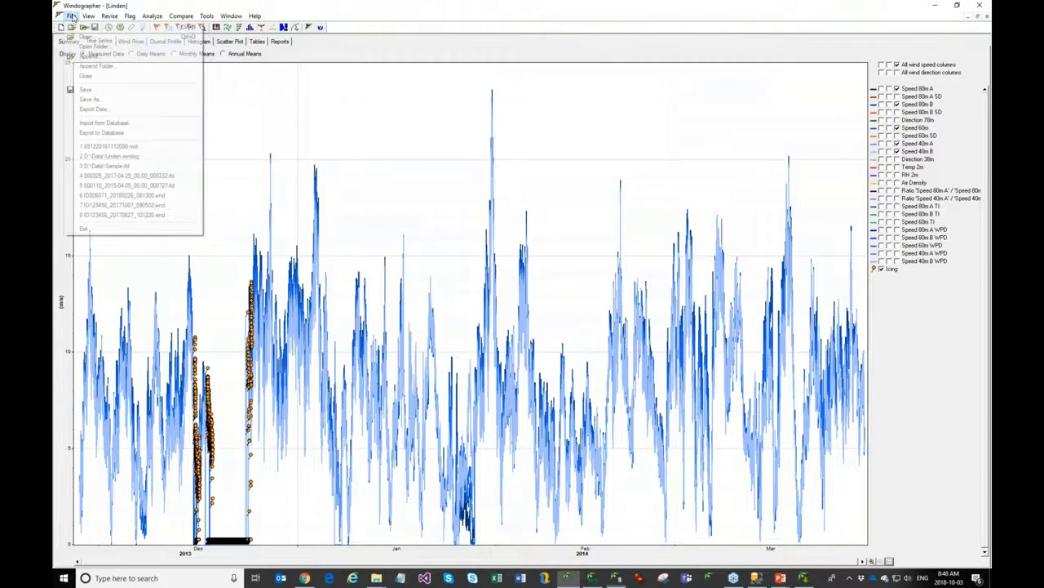
{"action": "left_click", "coordinate": [104, 122]}
{"action": "left_click", "coordinate": [383, 164]}
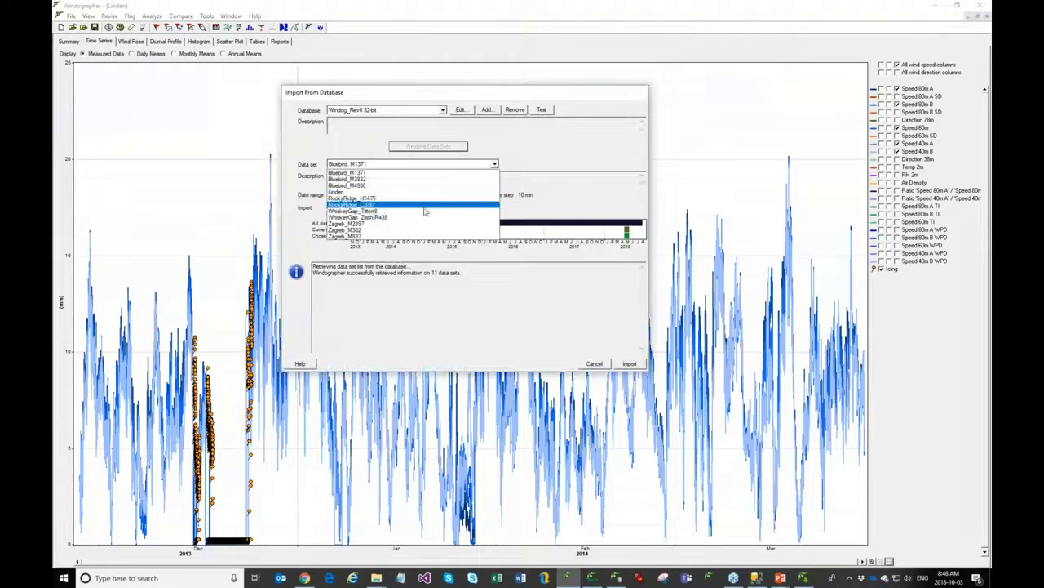
{"action": "left_click", "coordinate": [384, 218]}
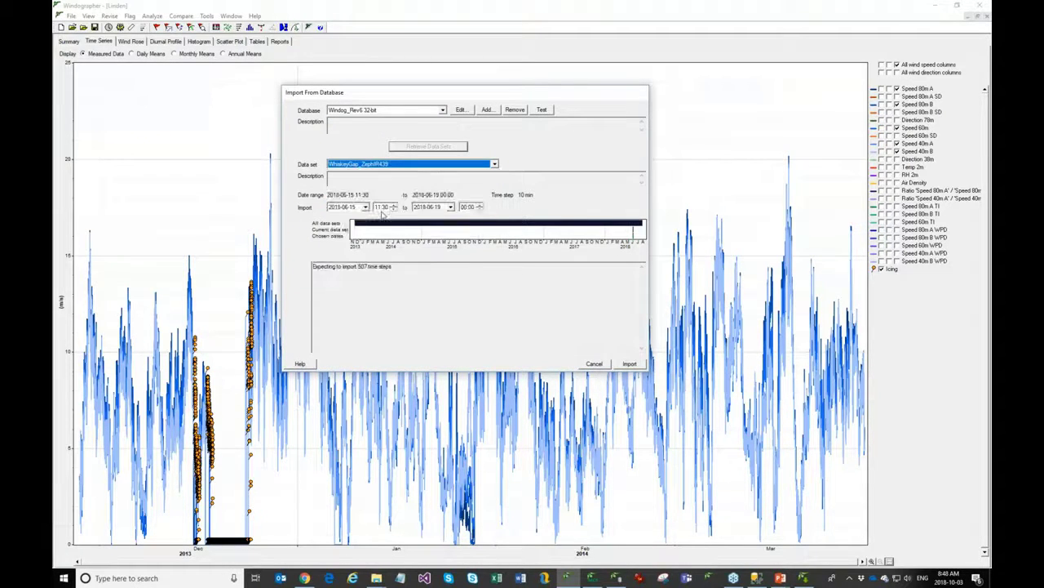
{"action": "left_click", "coordinate": [630, 363]}
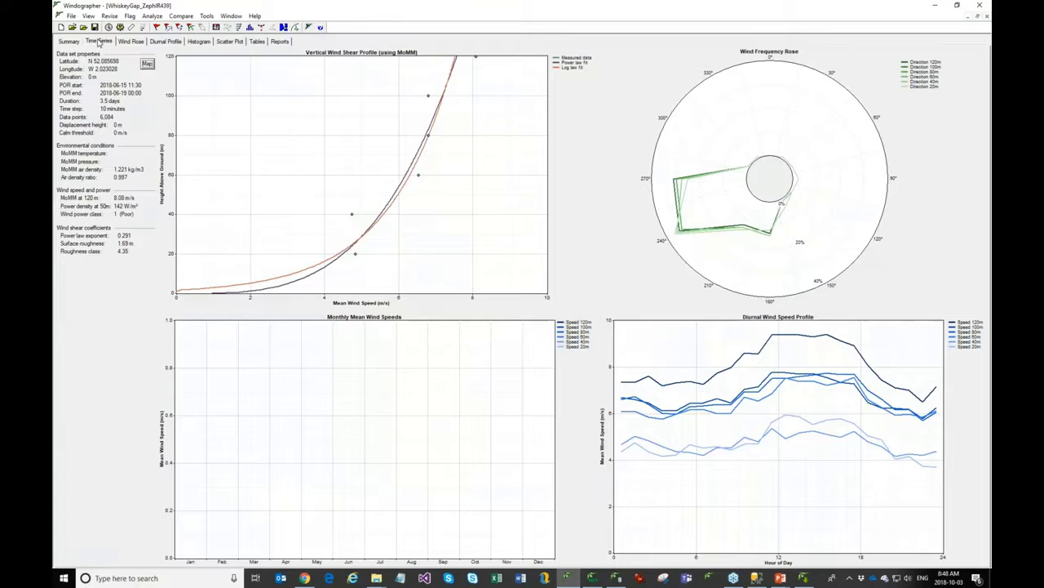
{"action": "left_click", "coordinate": [98, 43]}
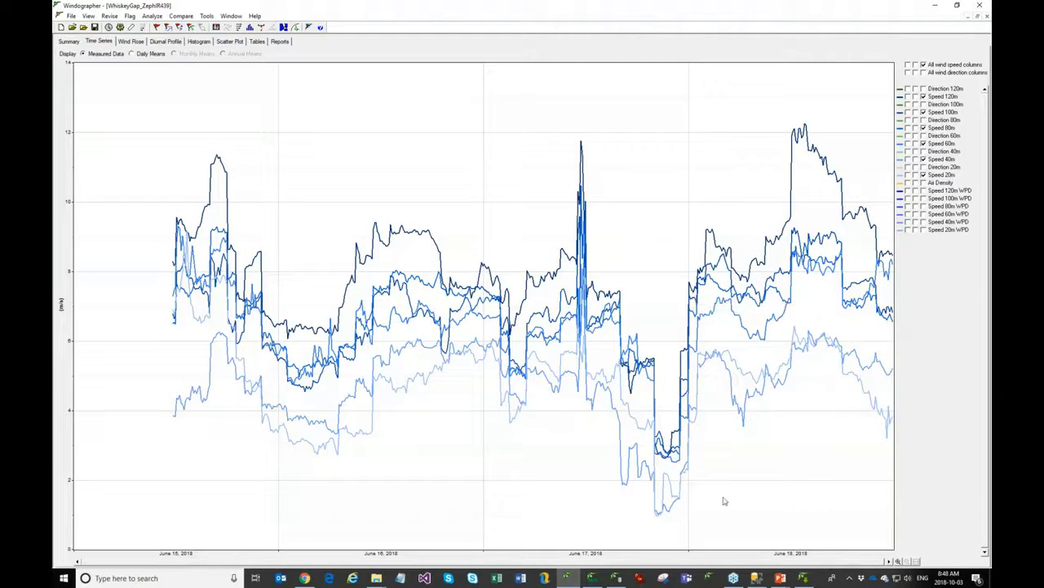
Look at the data set import status in Windographer Monitor once more, and return to the ZephIR439 time series.
{"action": "left_click", "coordinate": [617, 578]}
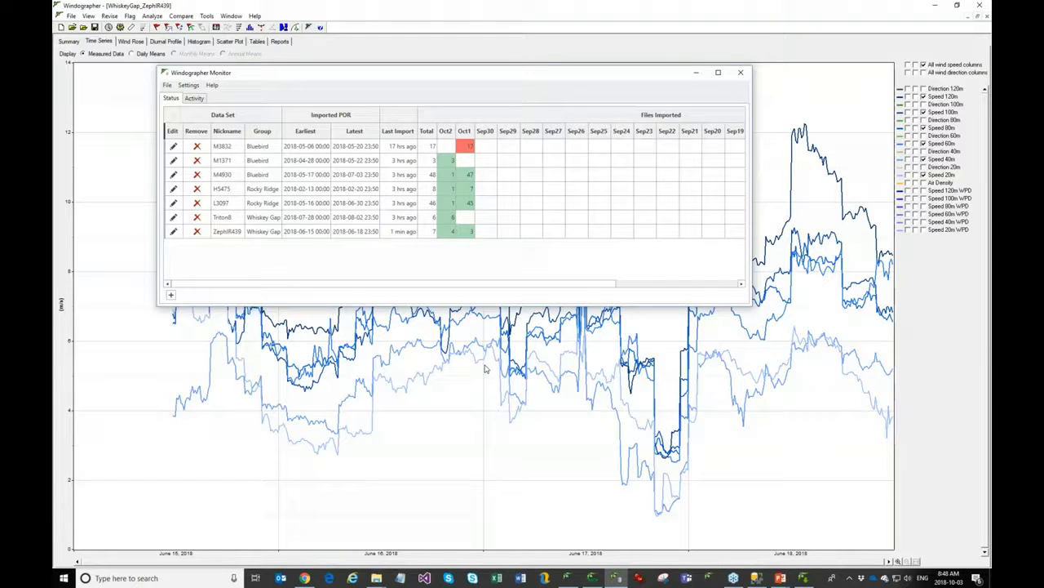
{"action": "left_click", "coordinate": [145, 247]}
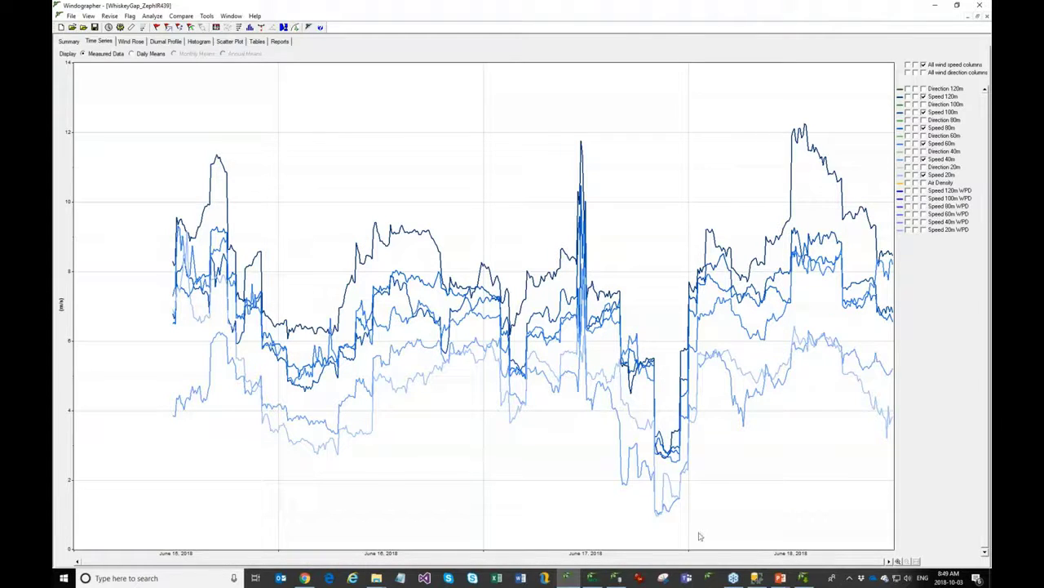
Switch to SQL Server Management Studio and examine the tables and stored procedures of the Windographer_Rev6 database.
{"action": "left_click", "coordinate": [757, 577]}
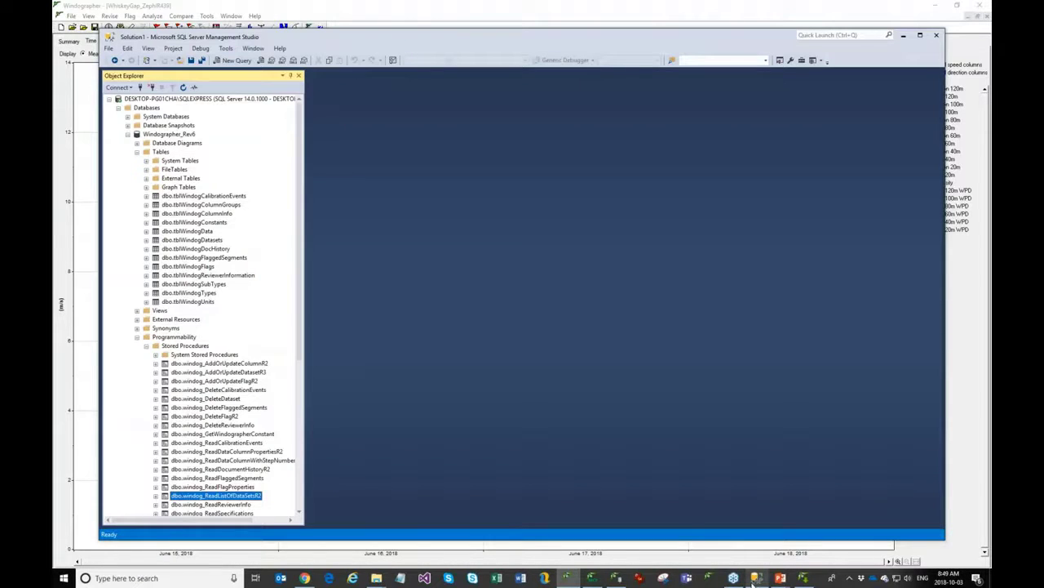
{"action": "scroll", "coordinate": [300, 364], "scroll_direction": "down", "scroll_amount": 2}
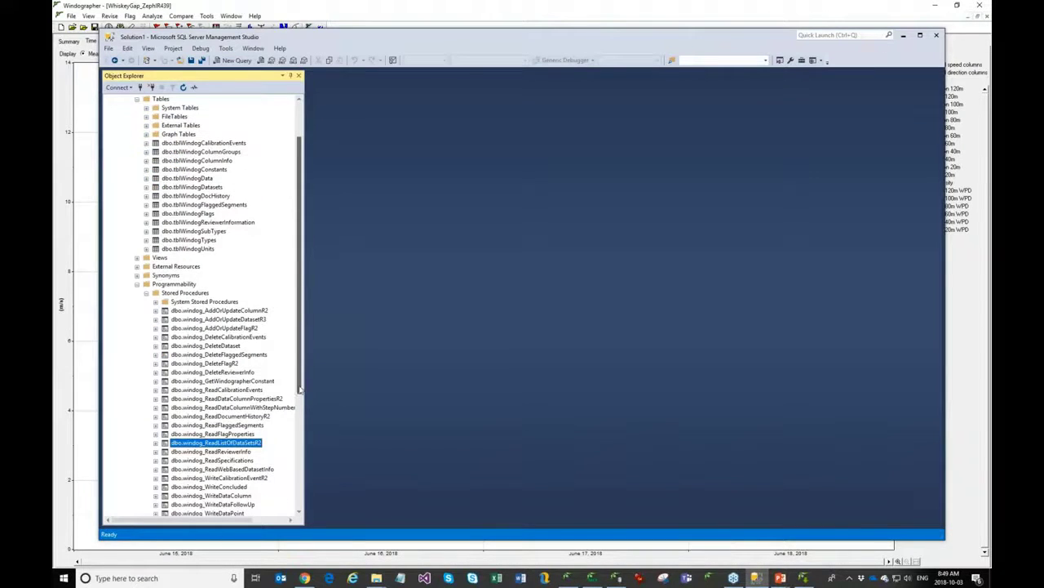
{"action": "scroll", "coordinate": [300, 390], "scroll_direction": "down", "scroll_amount": 2}
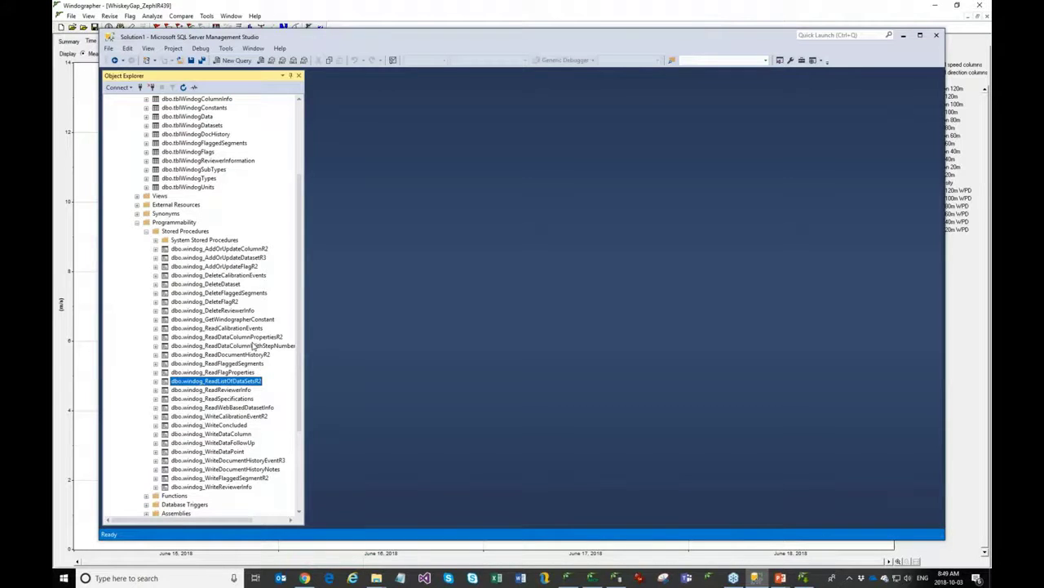
{"action": "scroll", "coordinate": [300, 290], "scroll_direction": "up", "scroll_amount": 1}
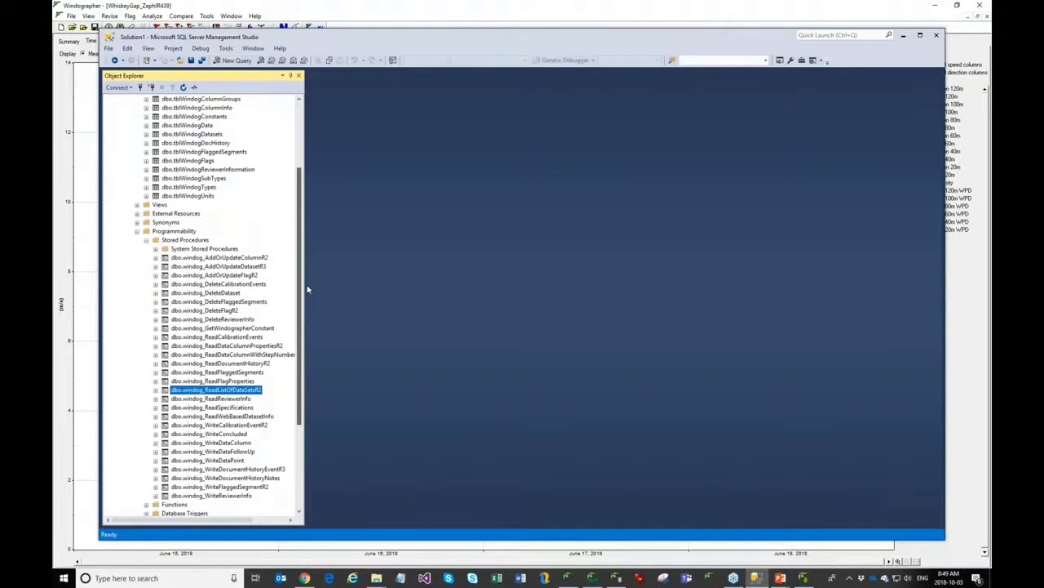
{"action": "scroll", "coordinate": [308, 288], "scroll_direction": "up", "scroll_amount": 4}
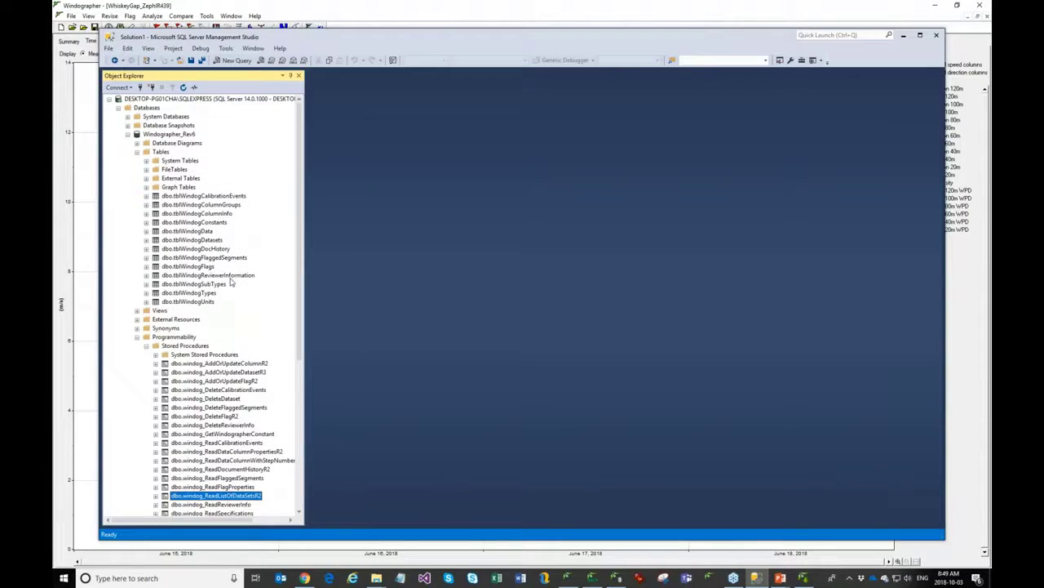
{"action": "scroll", "coordinate": [300, 352], "scroll_direction": "down", "scroll_amount": 4}
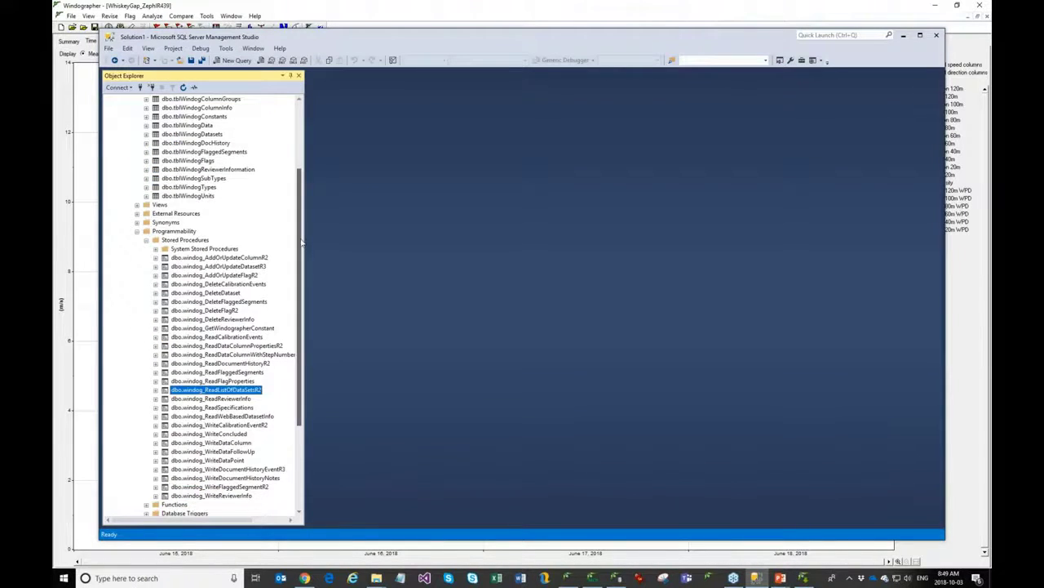
{"action": "scroll", "coordinate": [302, 241], "scroll_direction": "up", "scroll_amount": 3}
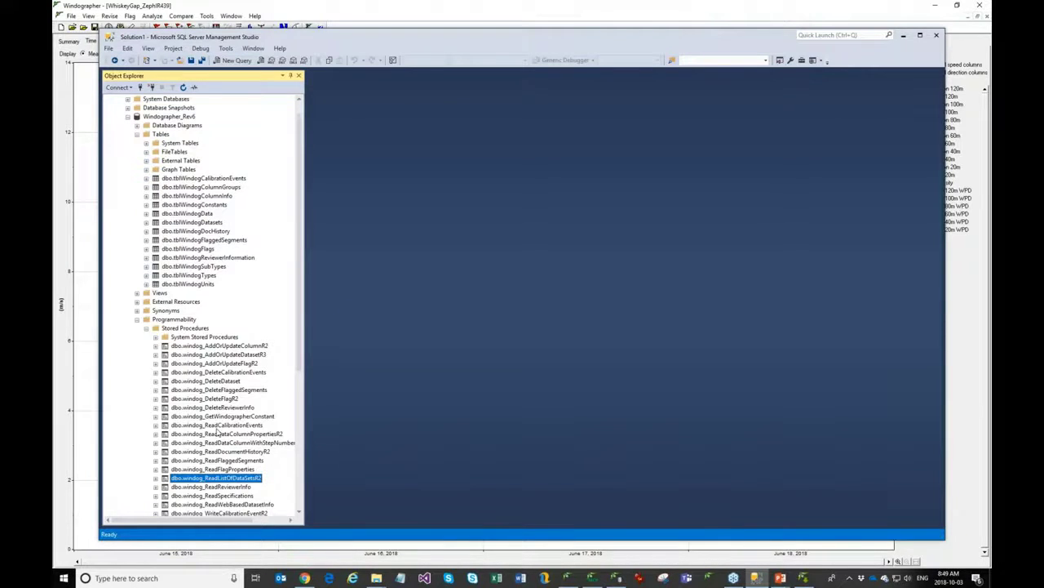
{"action": "scroll", "coordinate": [218, 434], "scroll_direction": "down", "scroll_amount": 1}
{"action": "scroll", "coordinate": [218, 433], "scroll_direction": "down", "scroll_amount": 1}
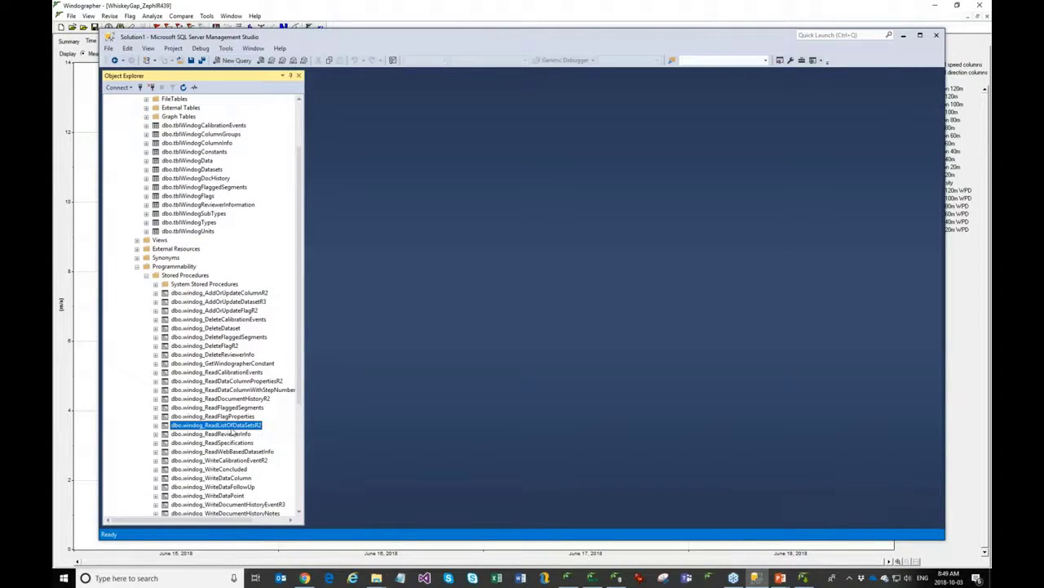
Switch to Chrome and read the Windographer site's Access Data Quickly page and its linked Database Integration page down to the specifications.
{"action": "left_click", "coordinate": [304, 578]}
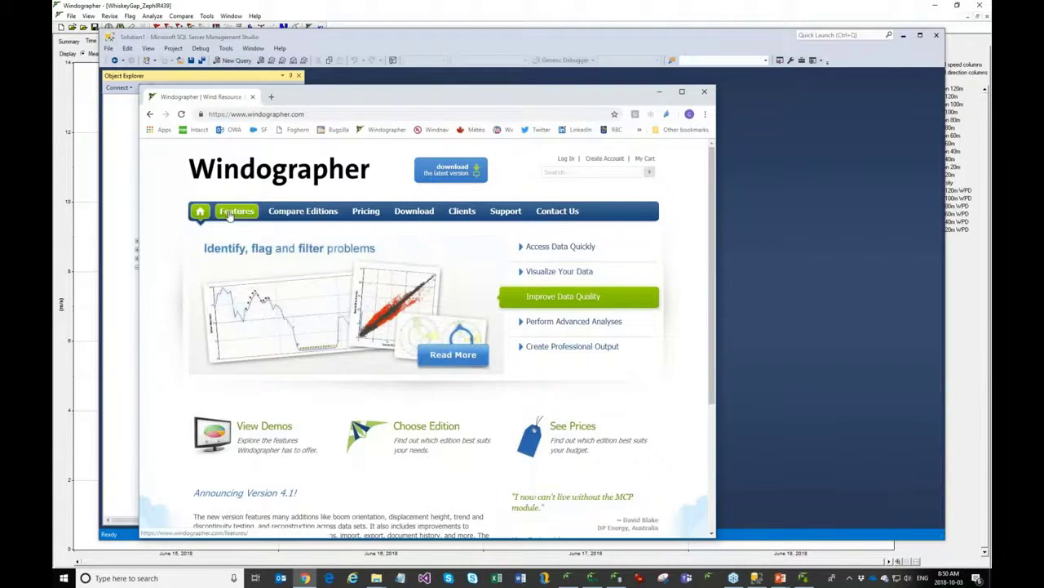
{"action": "left_click", "coordinate": [536, 263]}
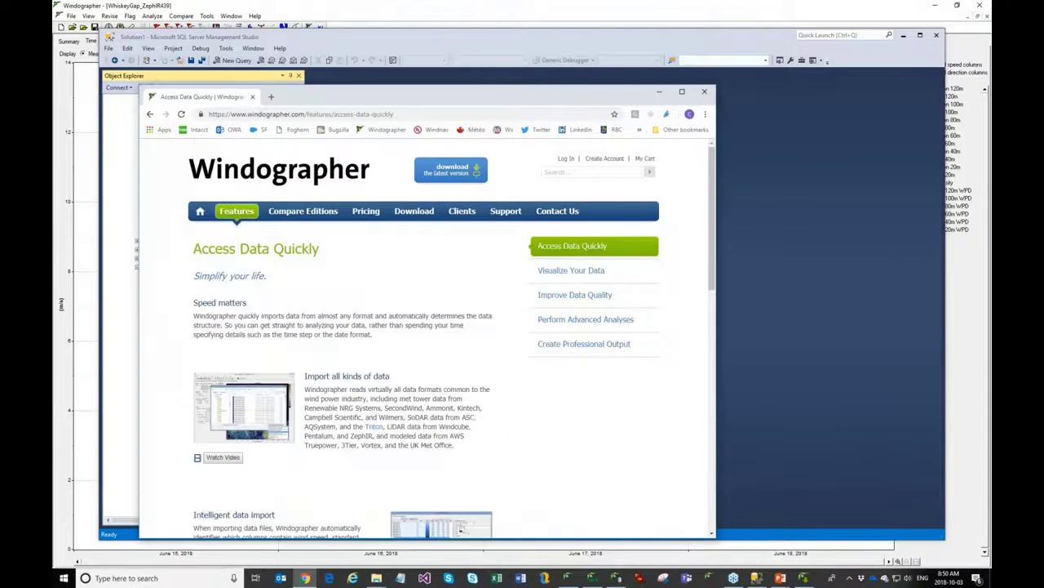
{"action": "scroll", "coordinate": [367, 390], "scroll_direction": "down", "scroll_amount": 5}
{"action": "scroll", "coordinate": [368, 389], "scroll_direction": "down", "scroll_amount": 2}
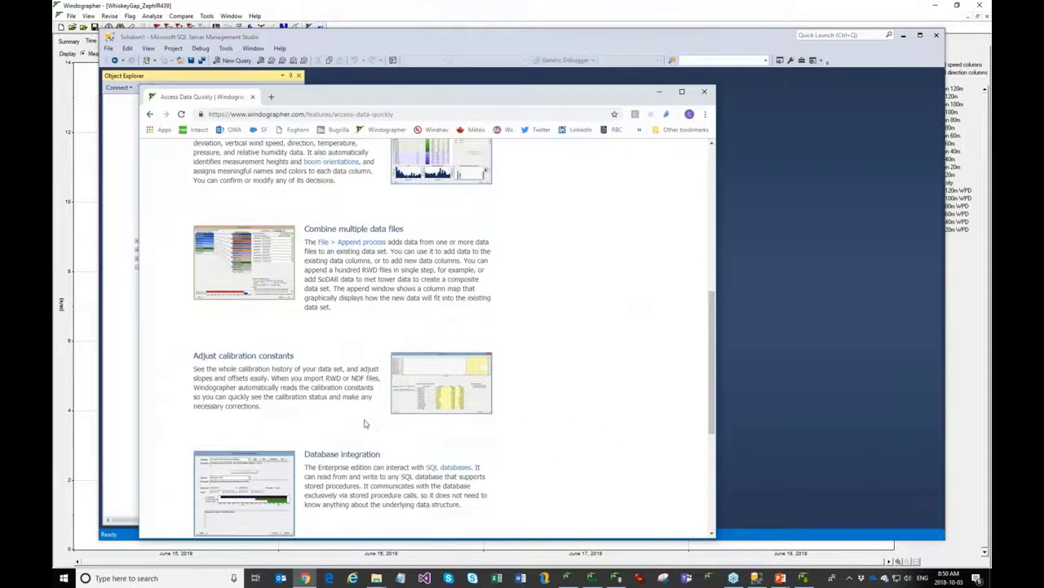
{"action": "left_click", "coordinate": [448, 333]}
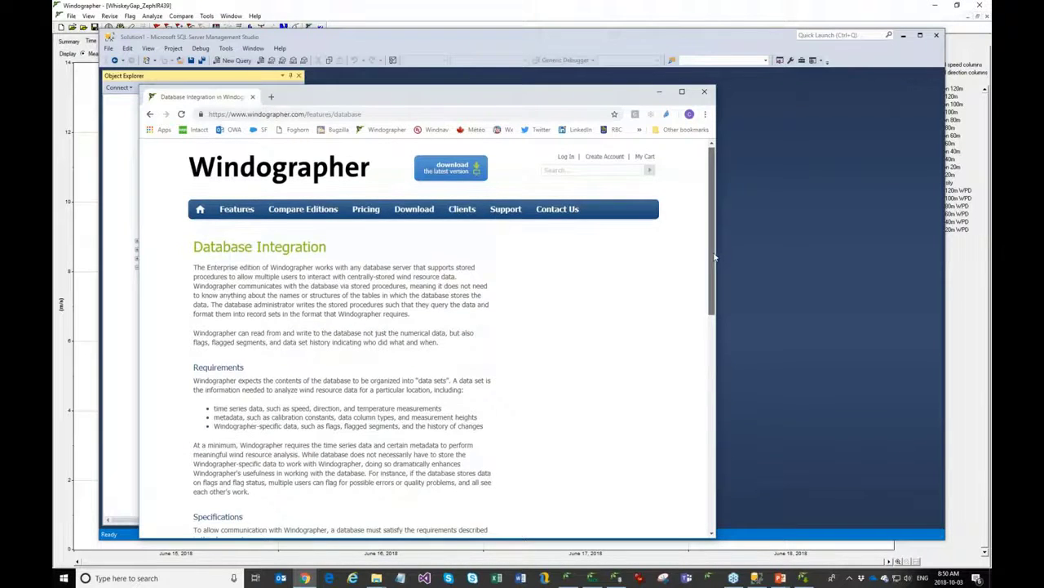
{"action": "scroll", "coordinate": [714, 256], "scroll_direction": "down", "scroll_amount": 1}
{"action": "scroll", "coordinate": [712, 260], "scroll_direction": "up", "scroll_amount": 1}
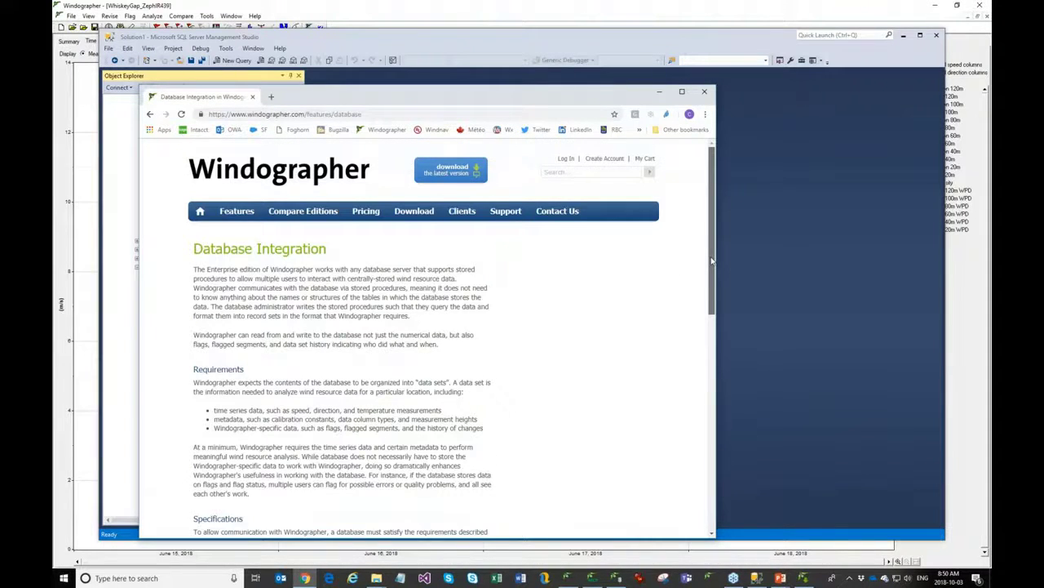
{"action": "left_click_drag", "start_coordinate": [712, 260], "coordinate": [706, 401]}
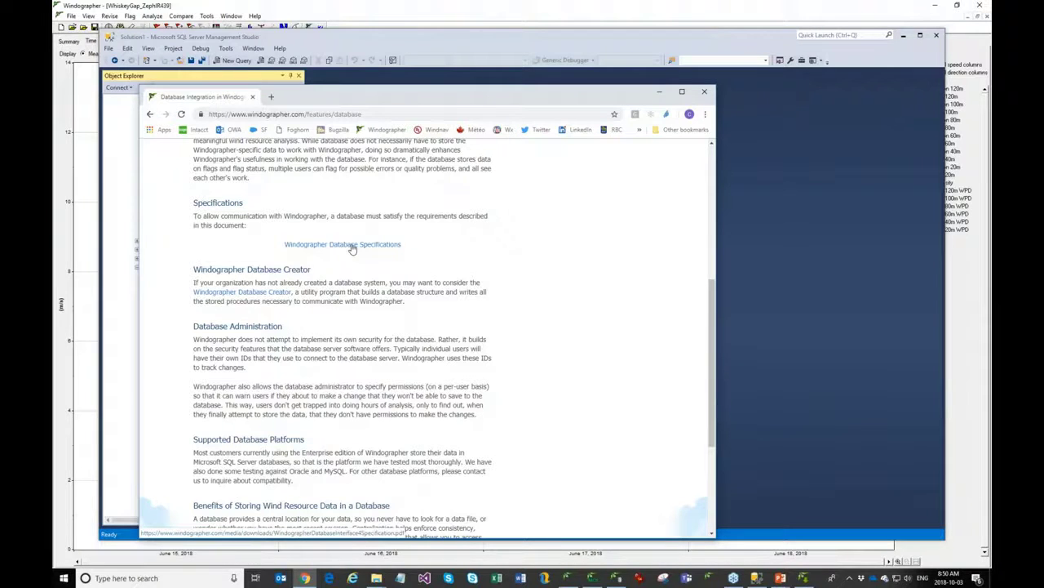
Open the Windographer Database Specifications document, look at the windog_ReadSpecifications procedure example, and return to the Database Integration page.
{"action": "left_click", "coordinate": [353, 246]}
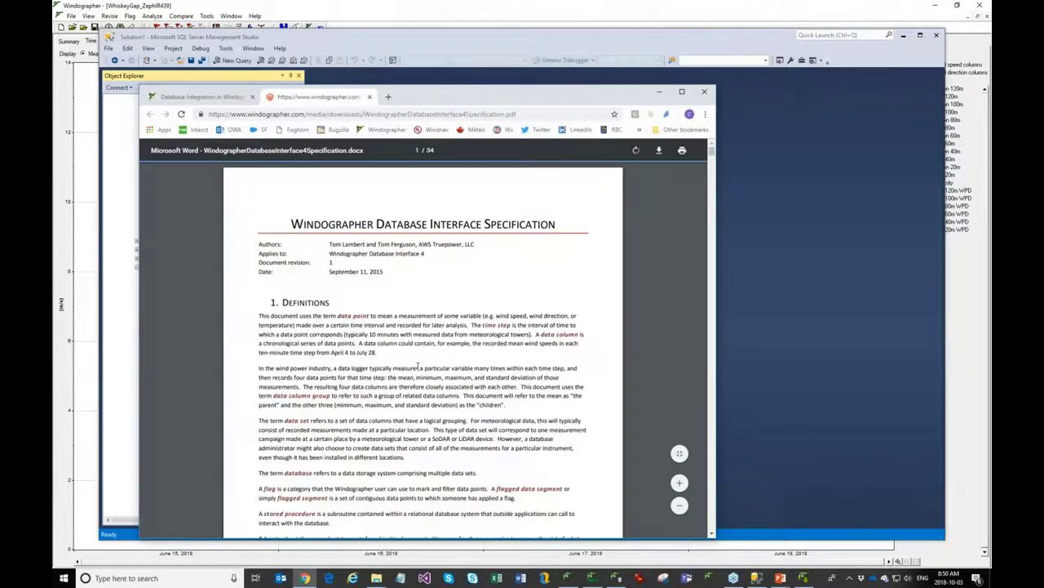
{"action": "scroll", "coordinate": [418, 366], "scroll_direction": "down", "scroll_amount": 20}
{"action": "left_click_drag", "start_coordinate": [262, 269], "coordinate": [457, 311]}
{"action": "left_click", "coordinate": [493, 335]}
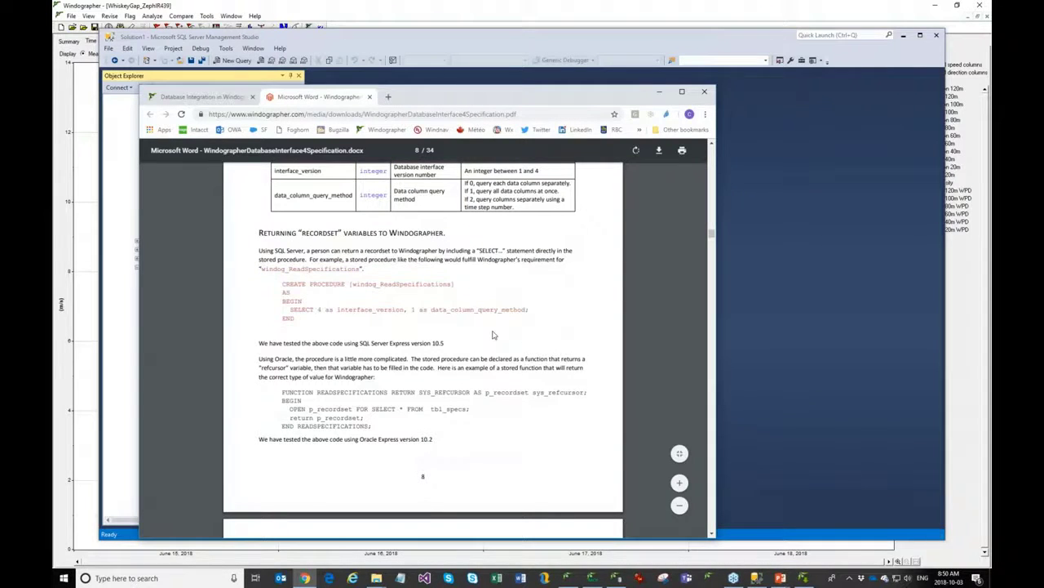
{"action": "left_click", "coordinate": [187, 97]}
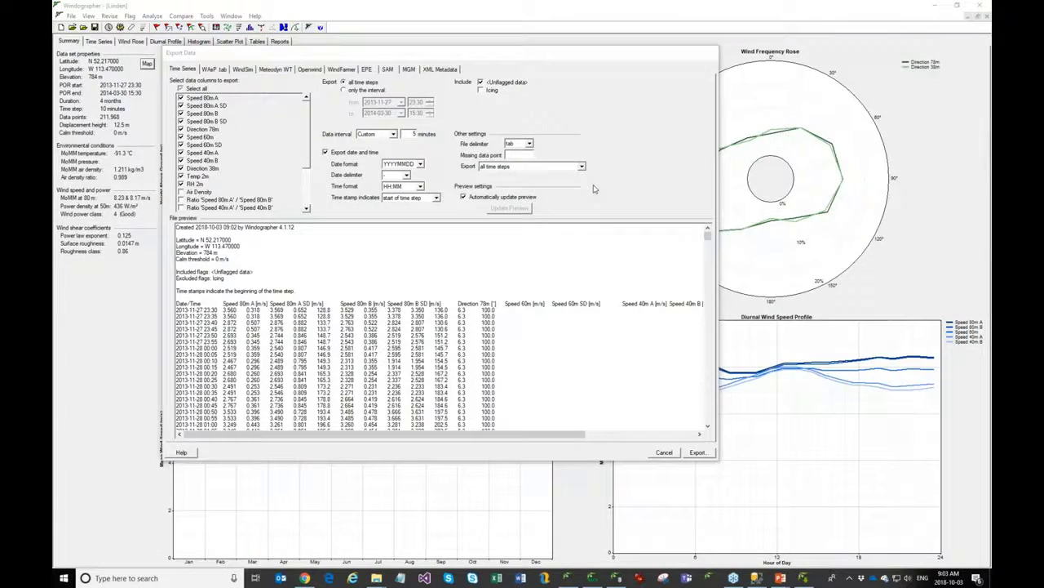
Switch to the PowerPoint slide show and display the Live Q & A slide.
{"action": "mouse_move", "coordinate": [781, 576]}
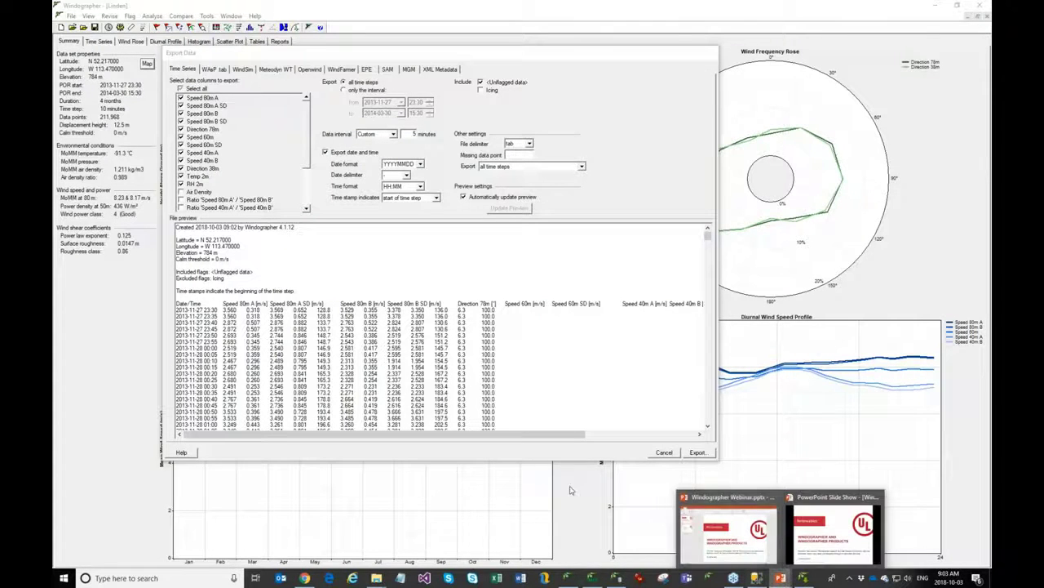
{"action": "left_click", "coordinate": [828, 532]}
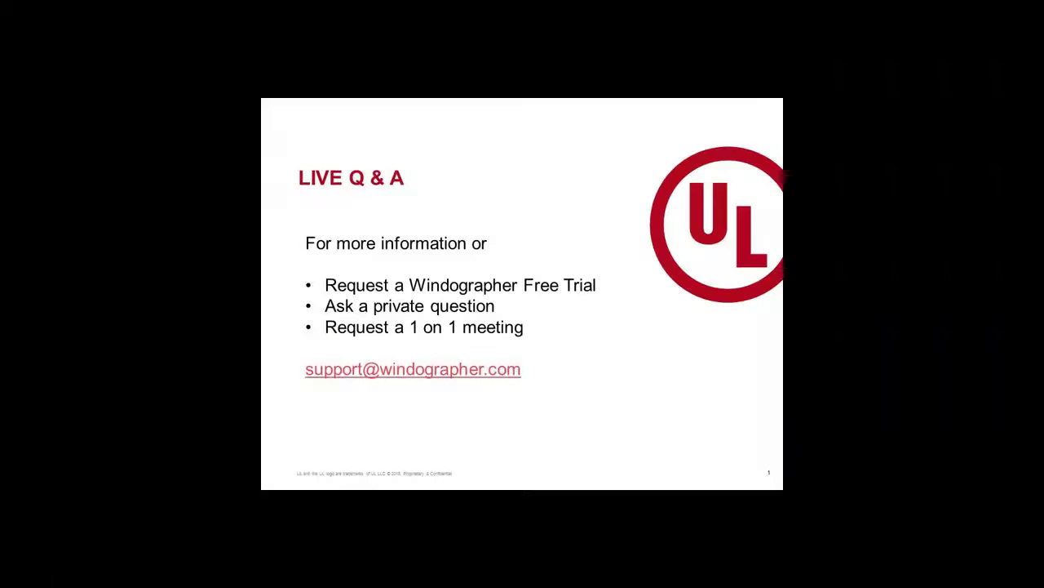